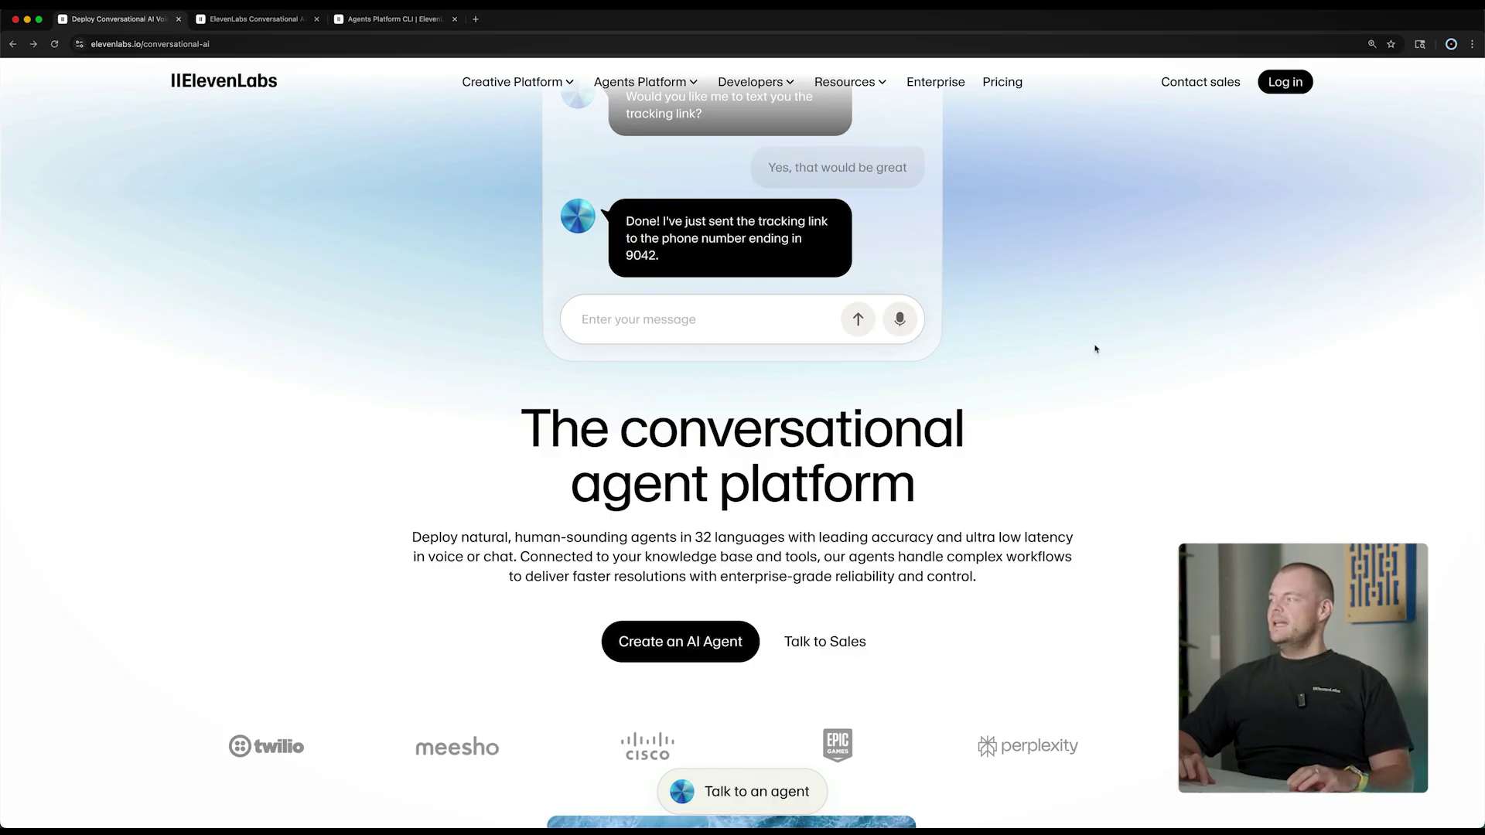
# - Log in to ElevenLabs and start a new agent of the Business Agent type
pyautogui.click(1285, 82)
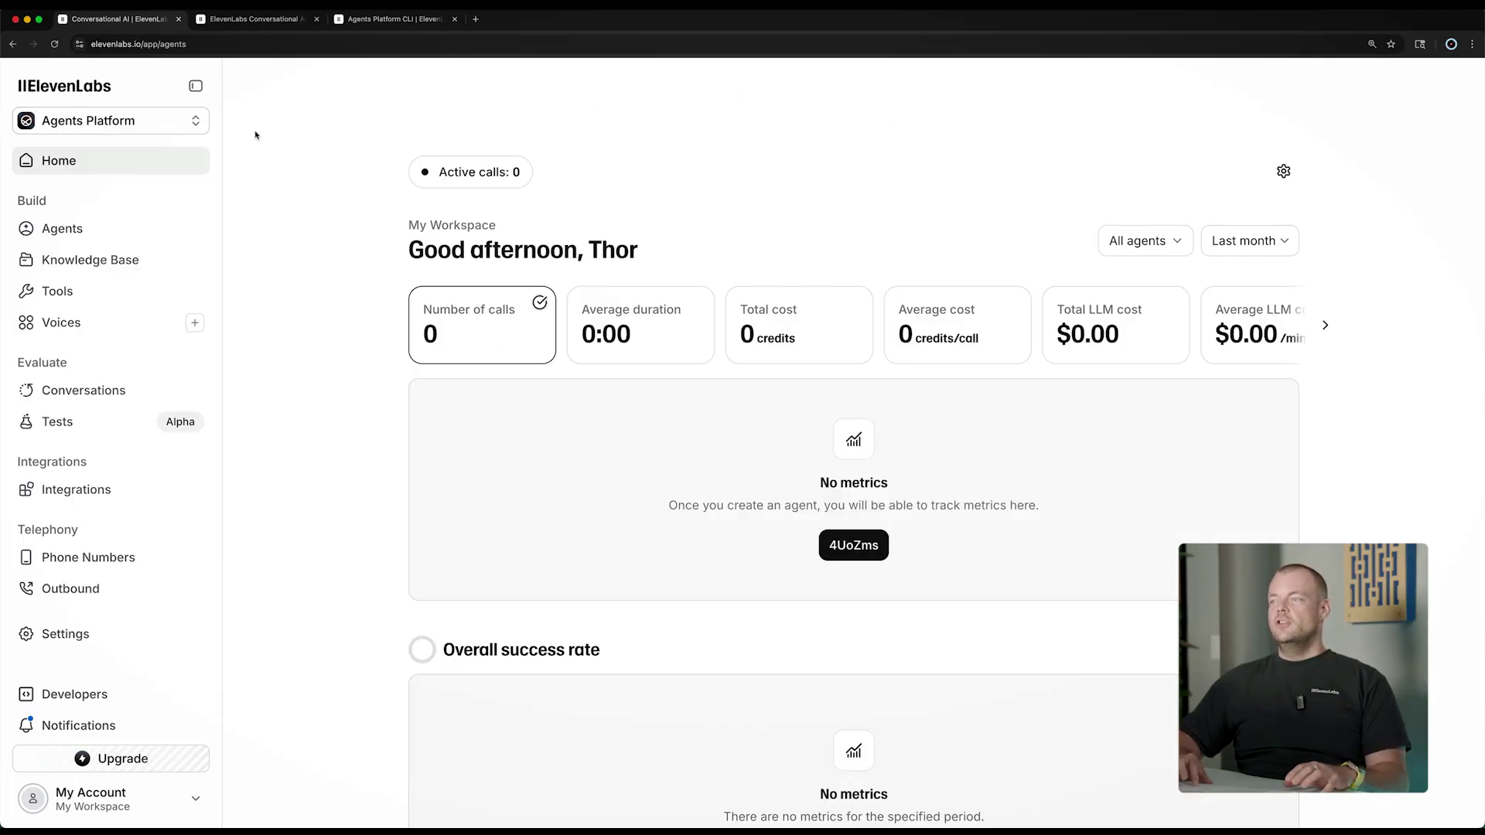
pyautogui.click(259, 18)
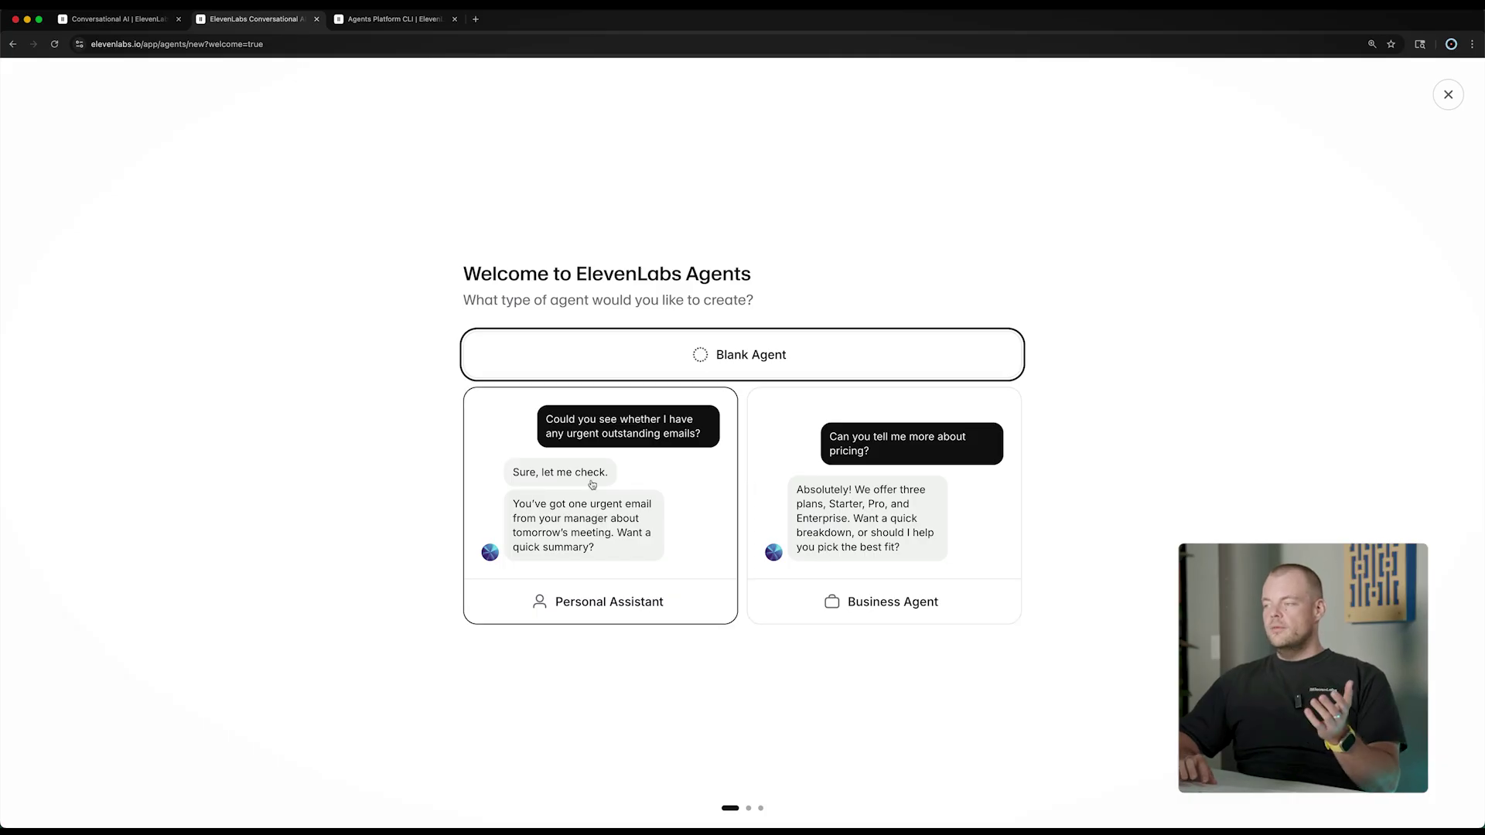
pyautogui.click(797, 463)
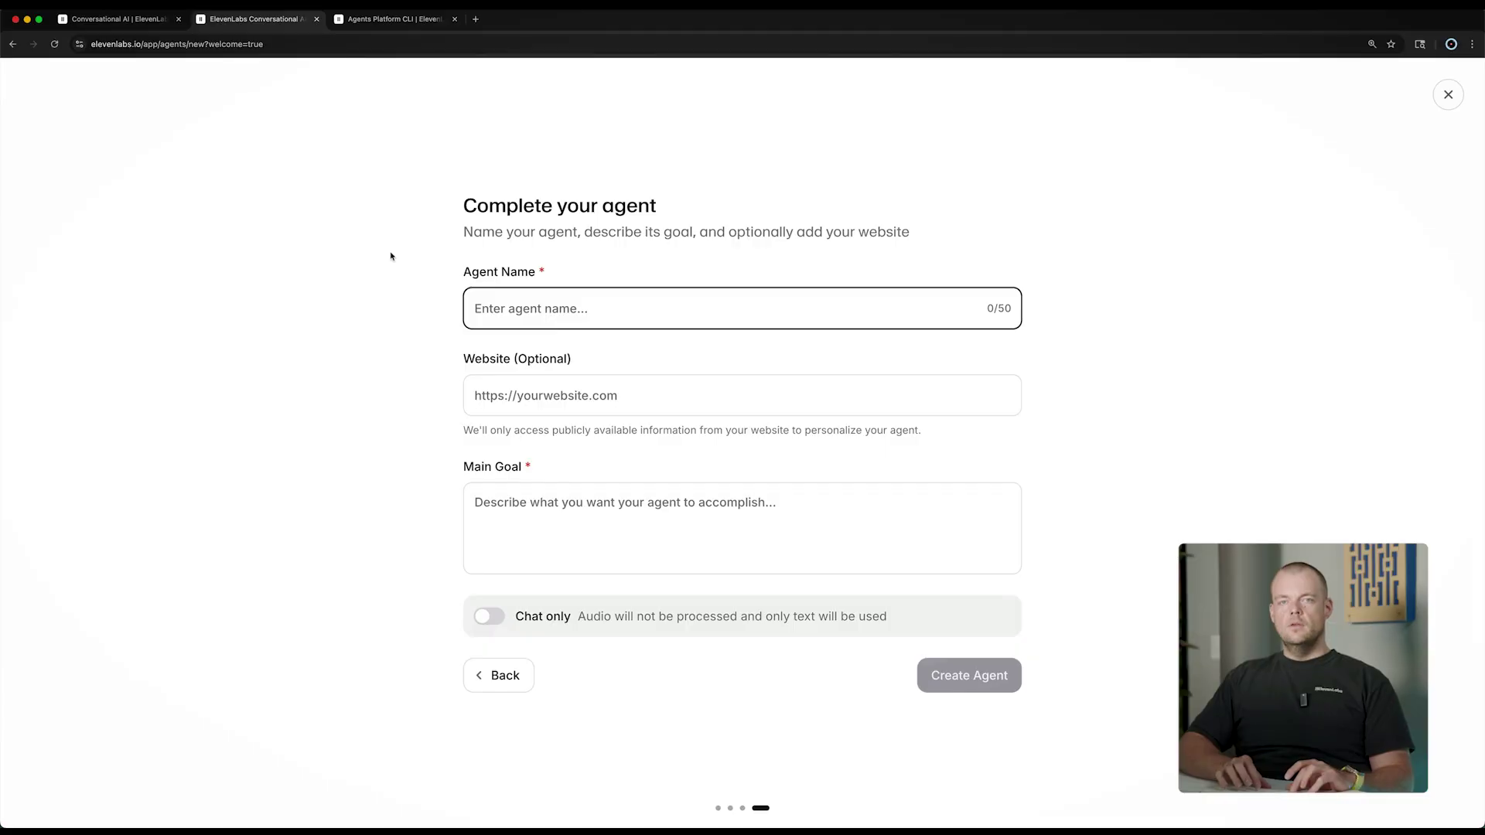
# - Create the agent "Store Assistant" with the main goal "You're a customer support assistant, helping customers find their orders and answer any questions they might have."
pyautogui.write('Store Assistant')
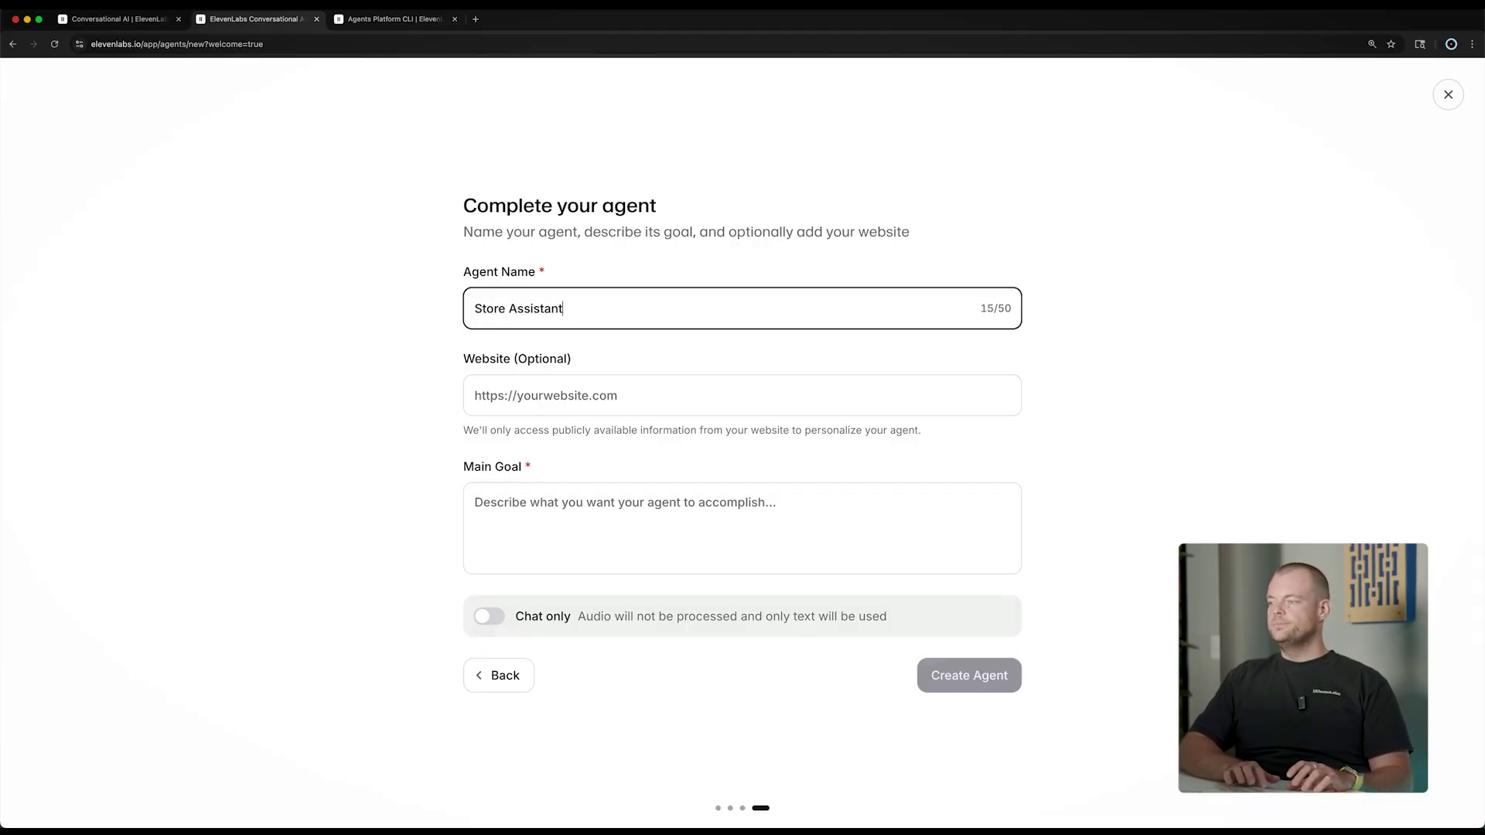
pyautogui.press('Tab')
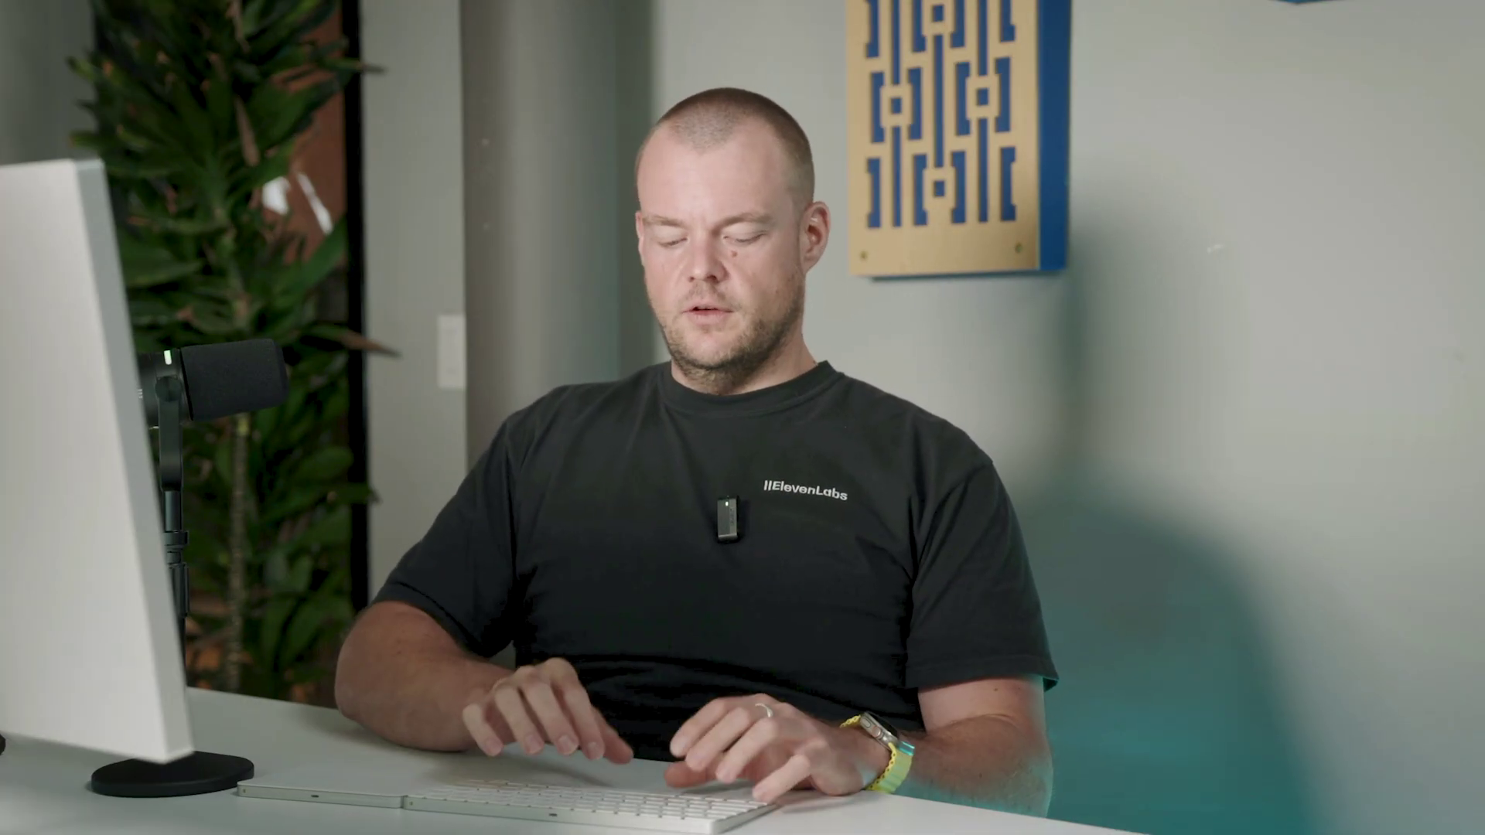
pyautogui.write("'r")
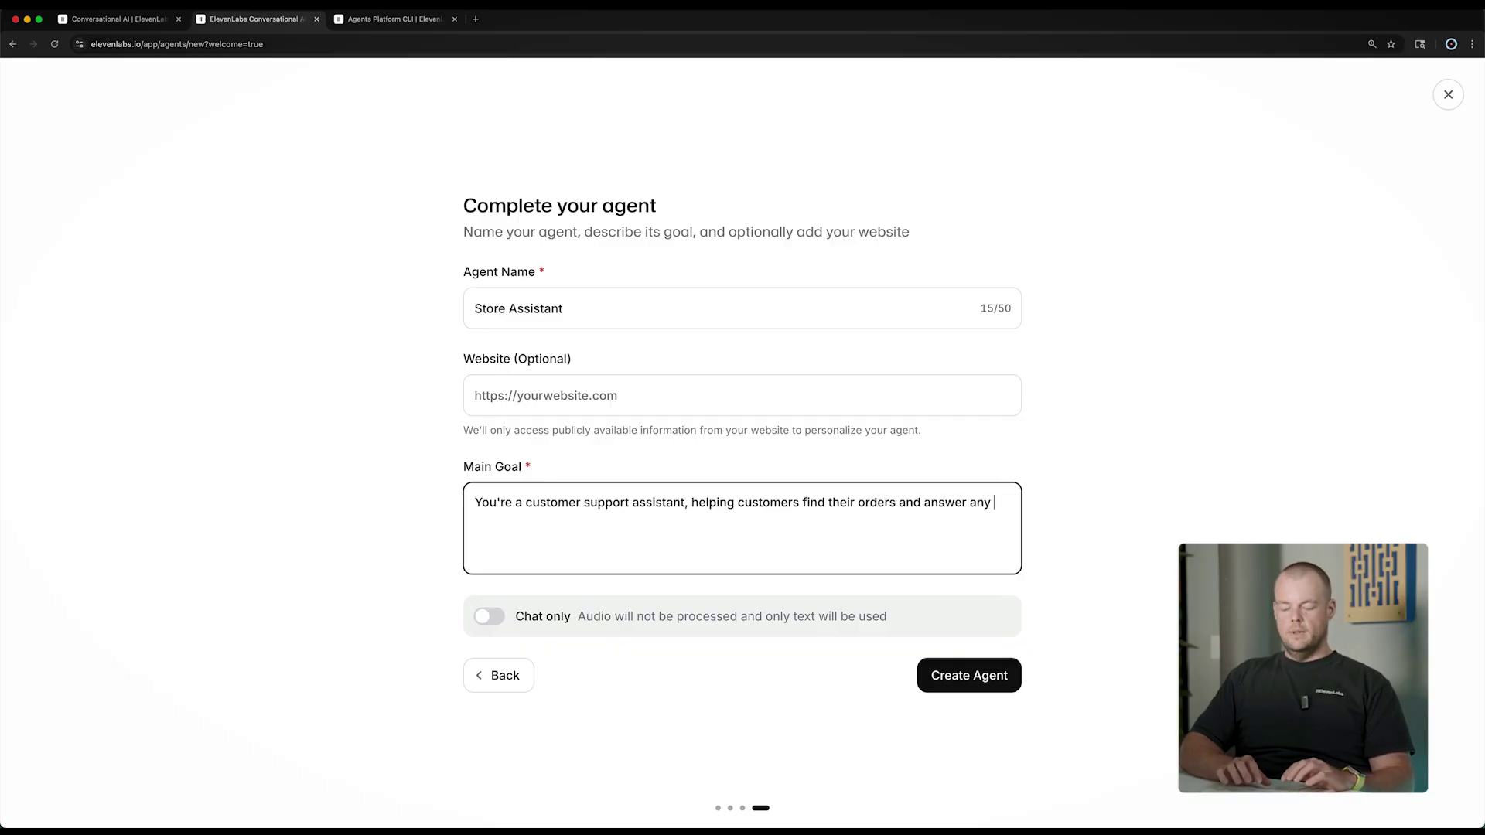
pyautogui.write('stions they might have.')
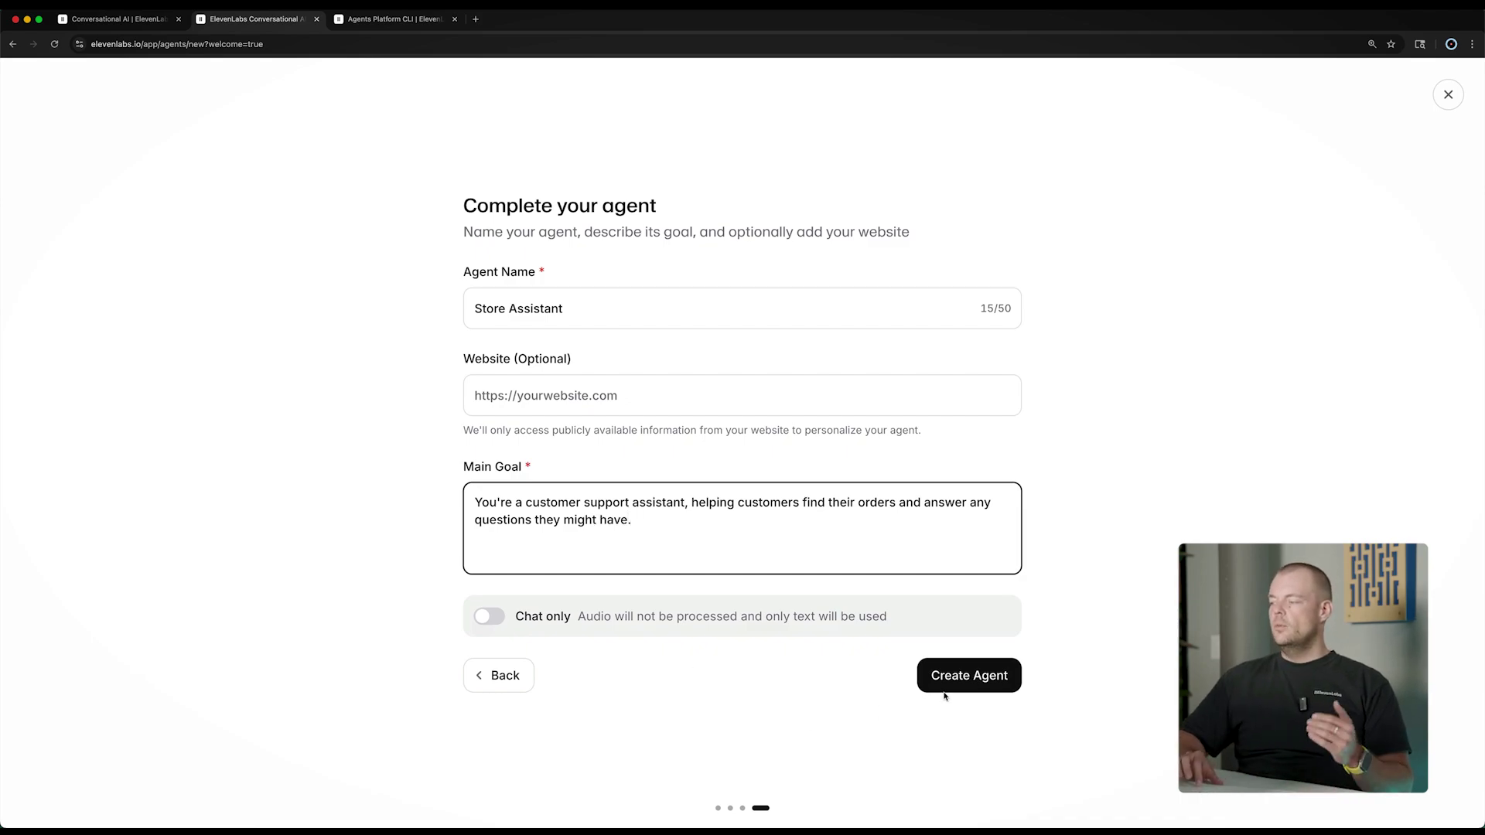
pyautogui.click(965, 678)
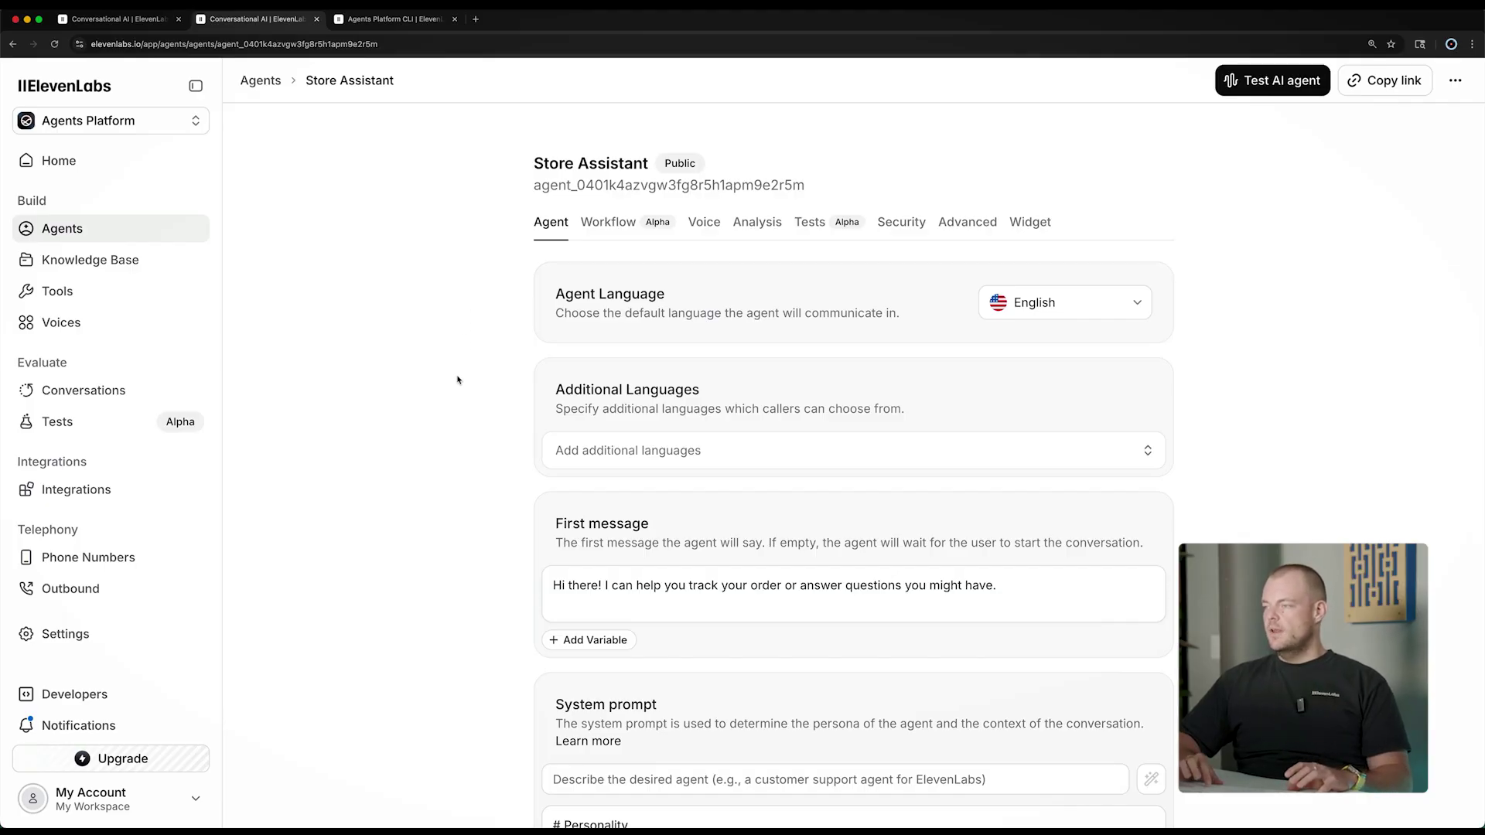
# - Review the languages available as the agent's default language without changing the selection
pyautogui.tripleClick(581, 293)
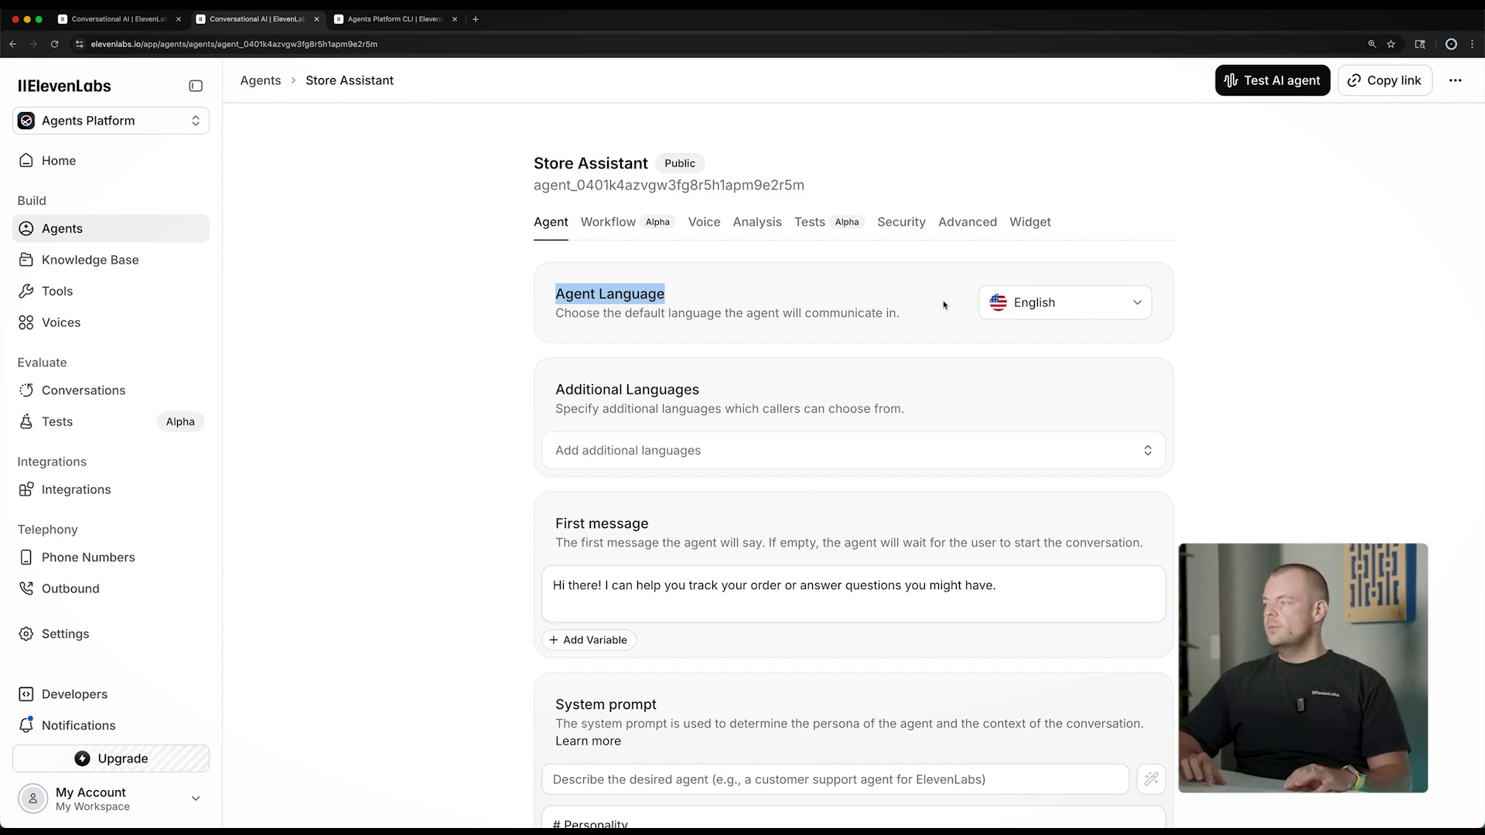
pyautogui.click(1052, 313)
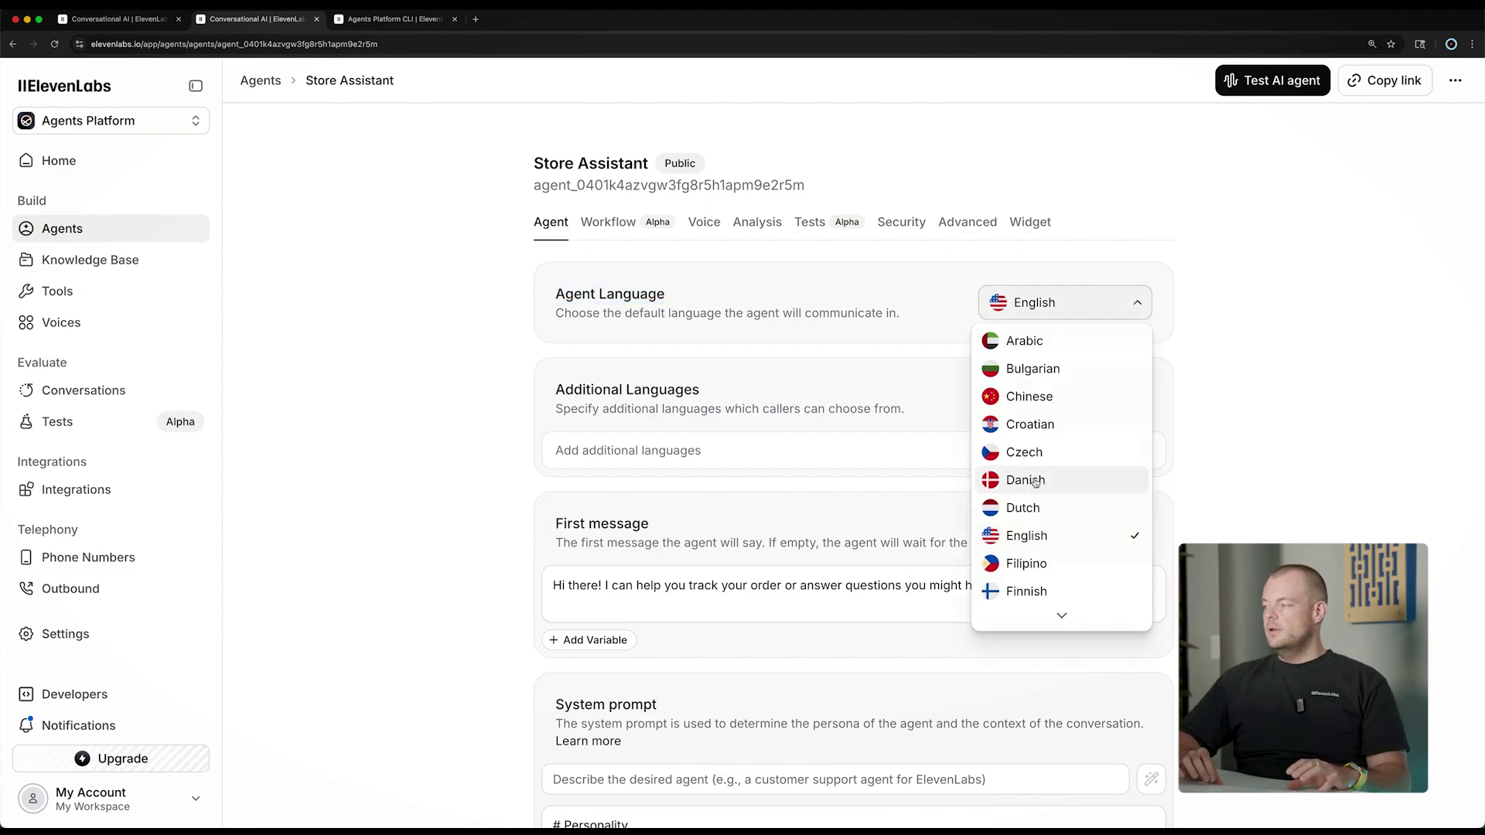
pyautogui.click(847, 371)
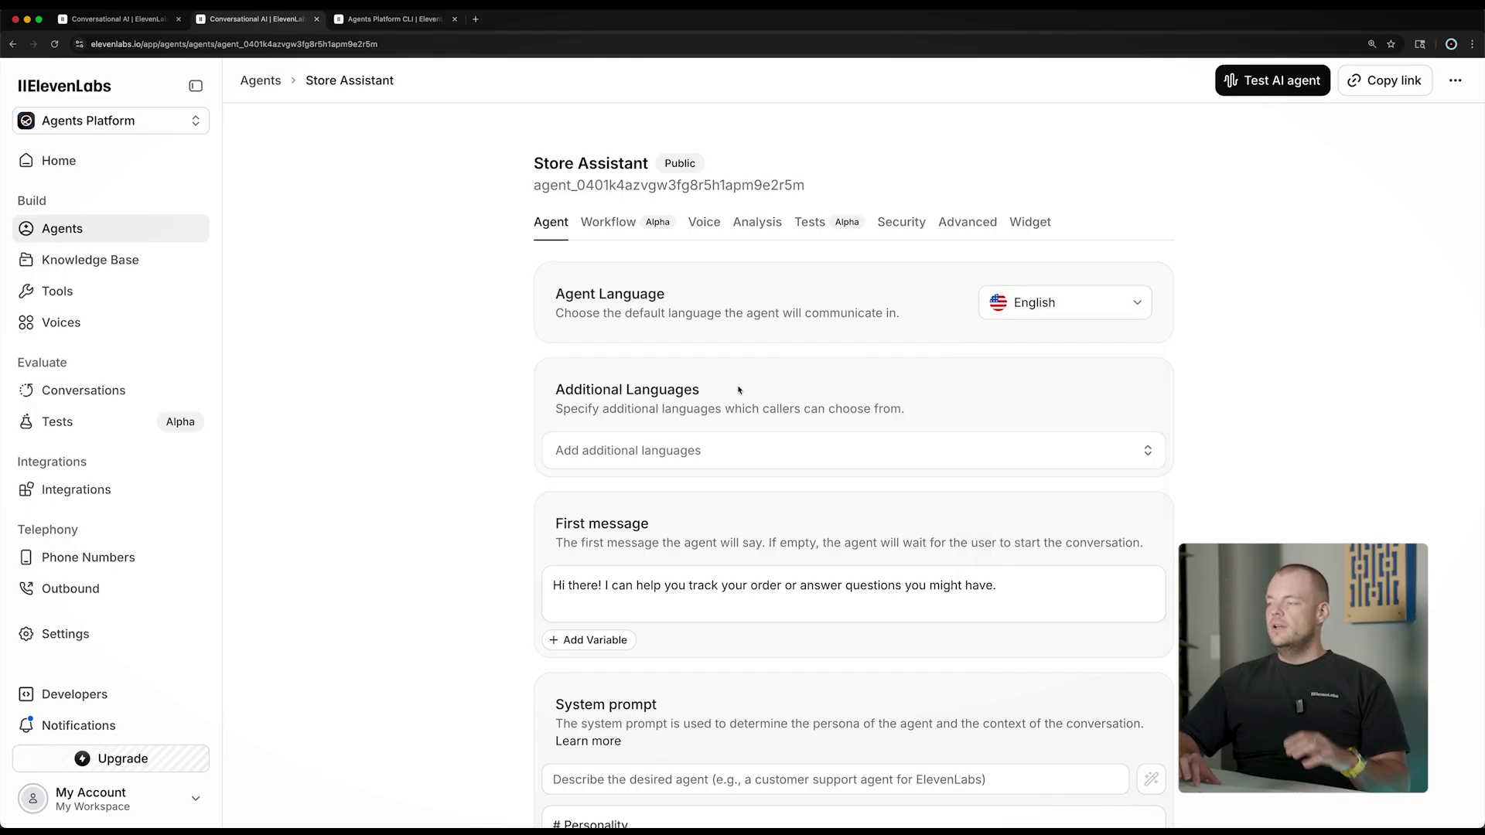
# - Add Spanish and Portuguese (Brazil) as additional languages for the Store Assistant agent
pyautogui.click(658, 457)
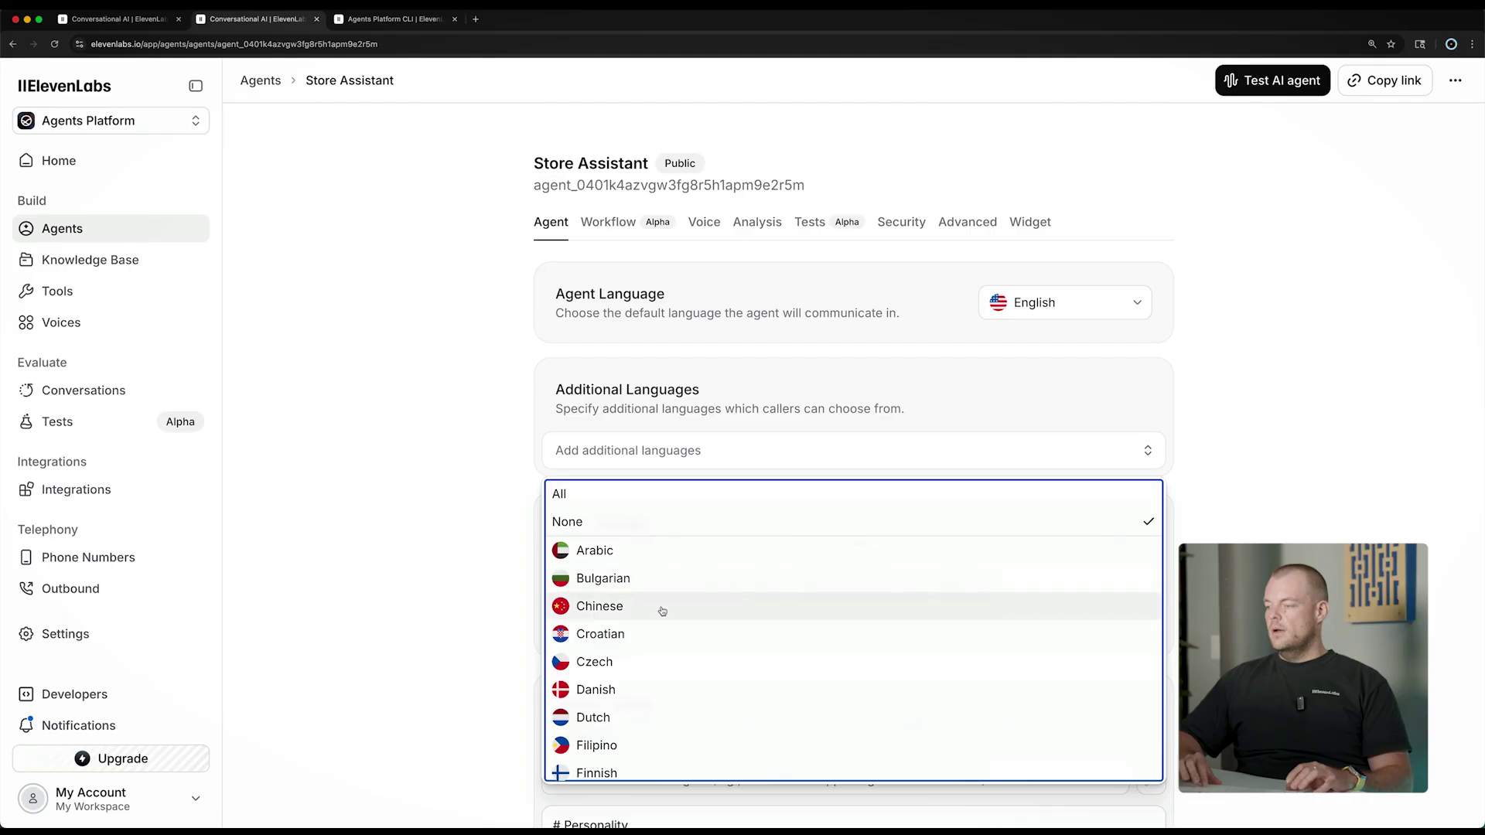
pyautogui.scroll(-5, 660, 610)
pyautogui.scroll(-3, 662, 610)
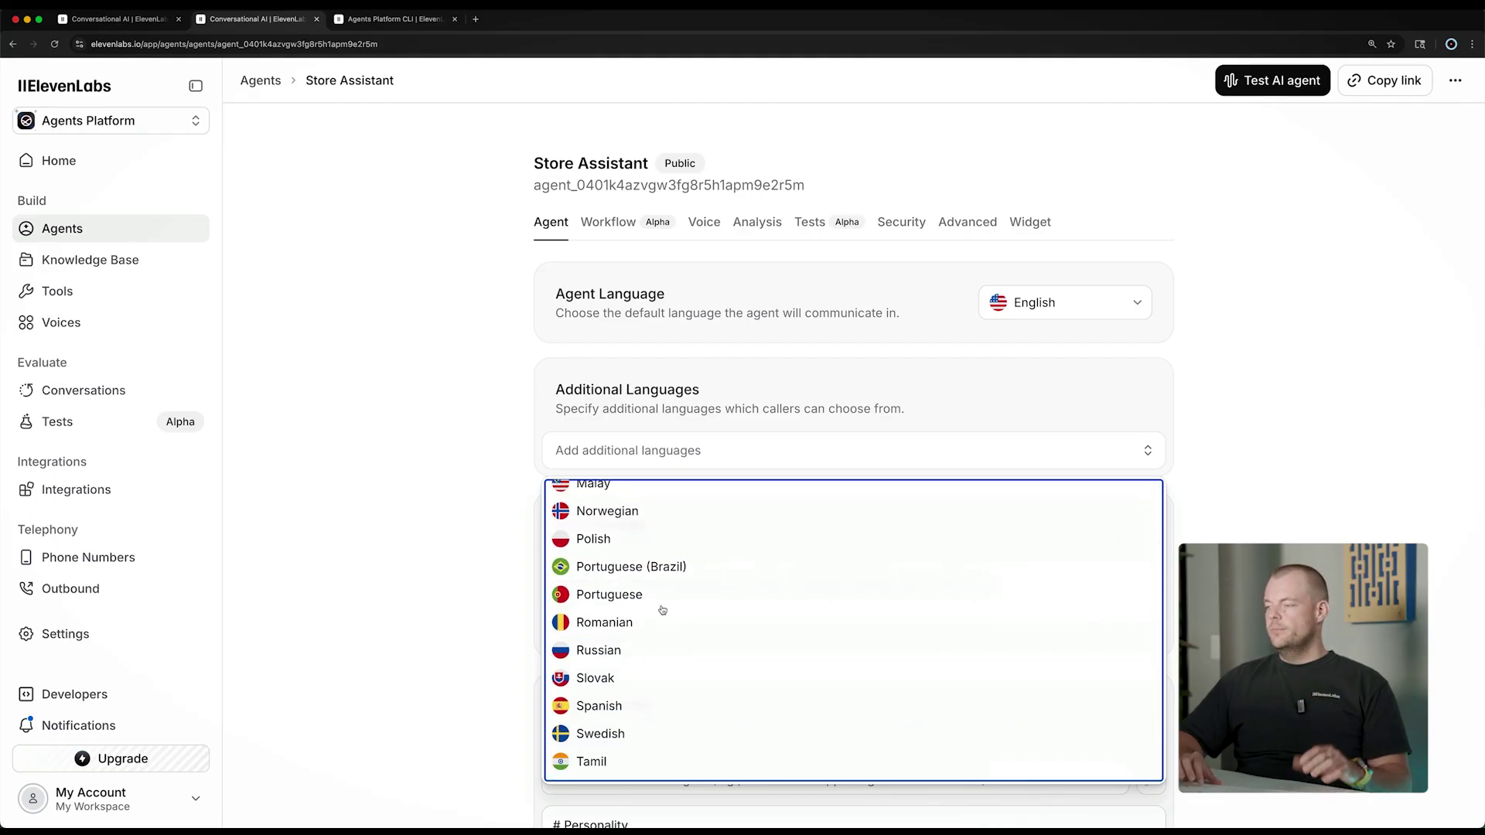
pyautogui.scroll(-3, 657, 607)
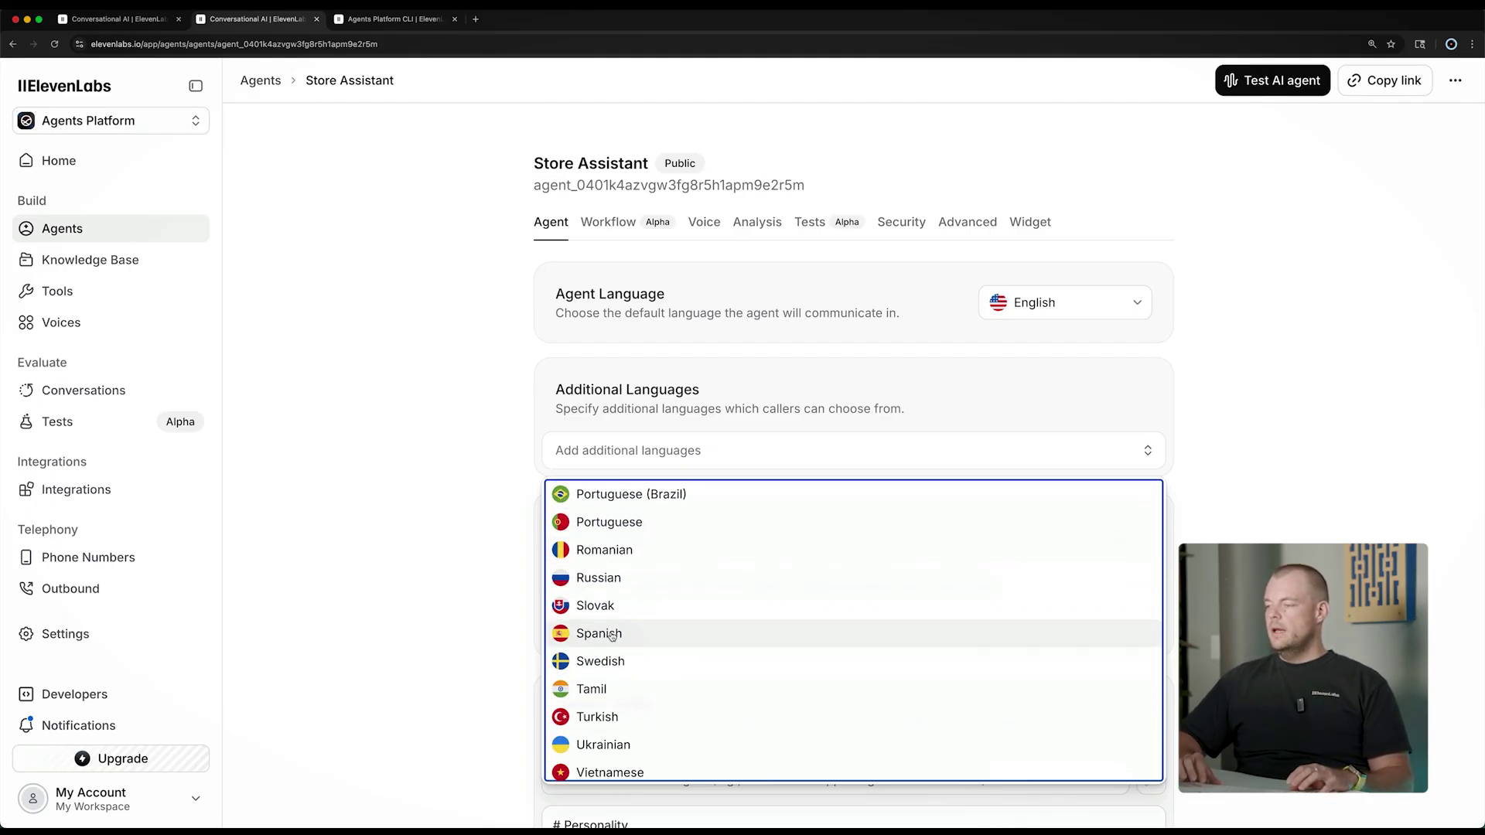
pyautogui.click(611, 636)
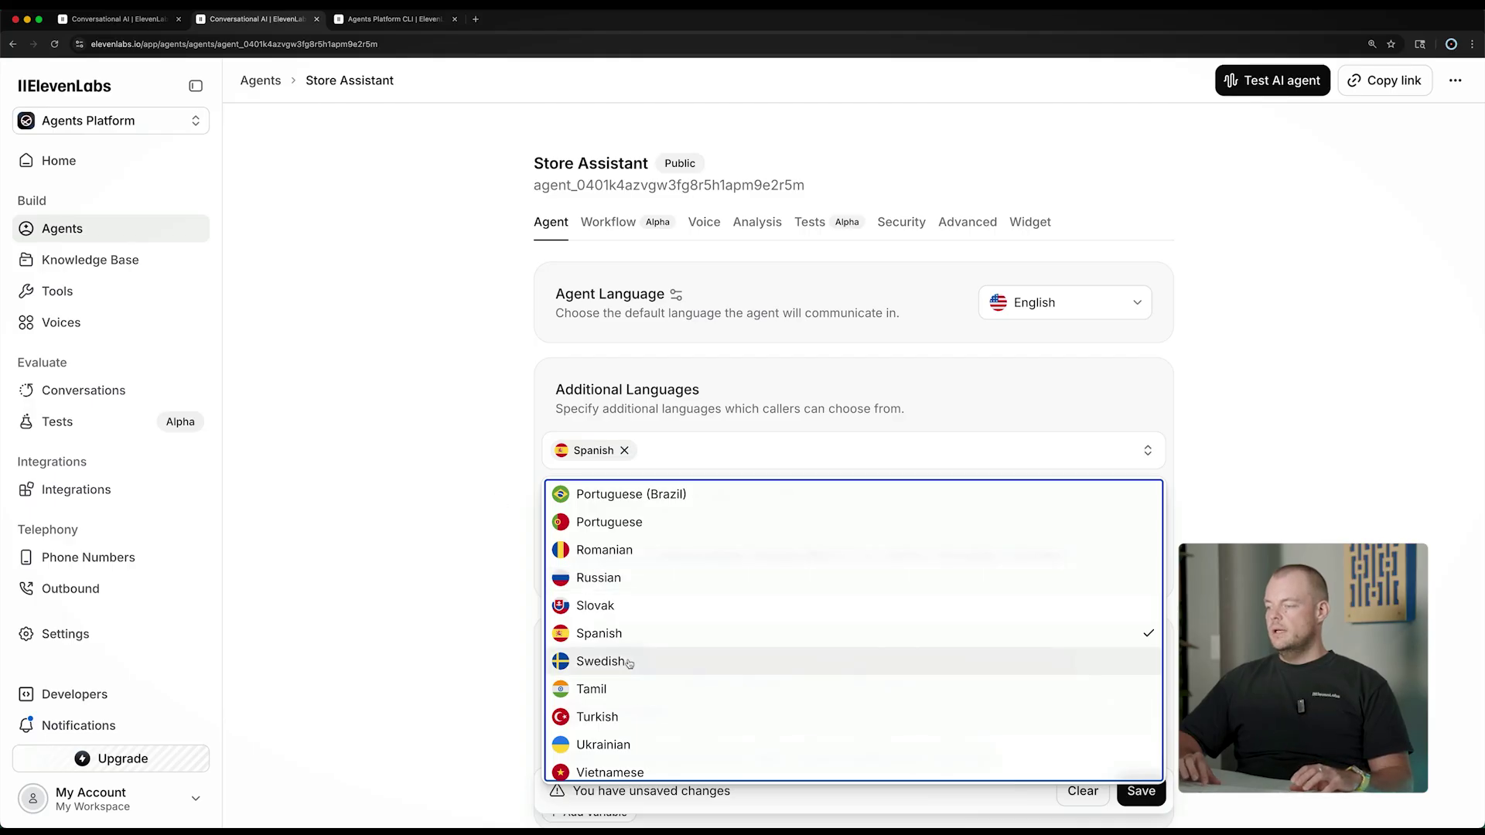
pyautogui.scroll(1, 642, 631)
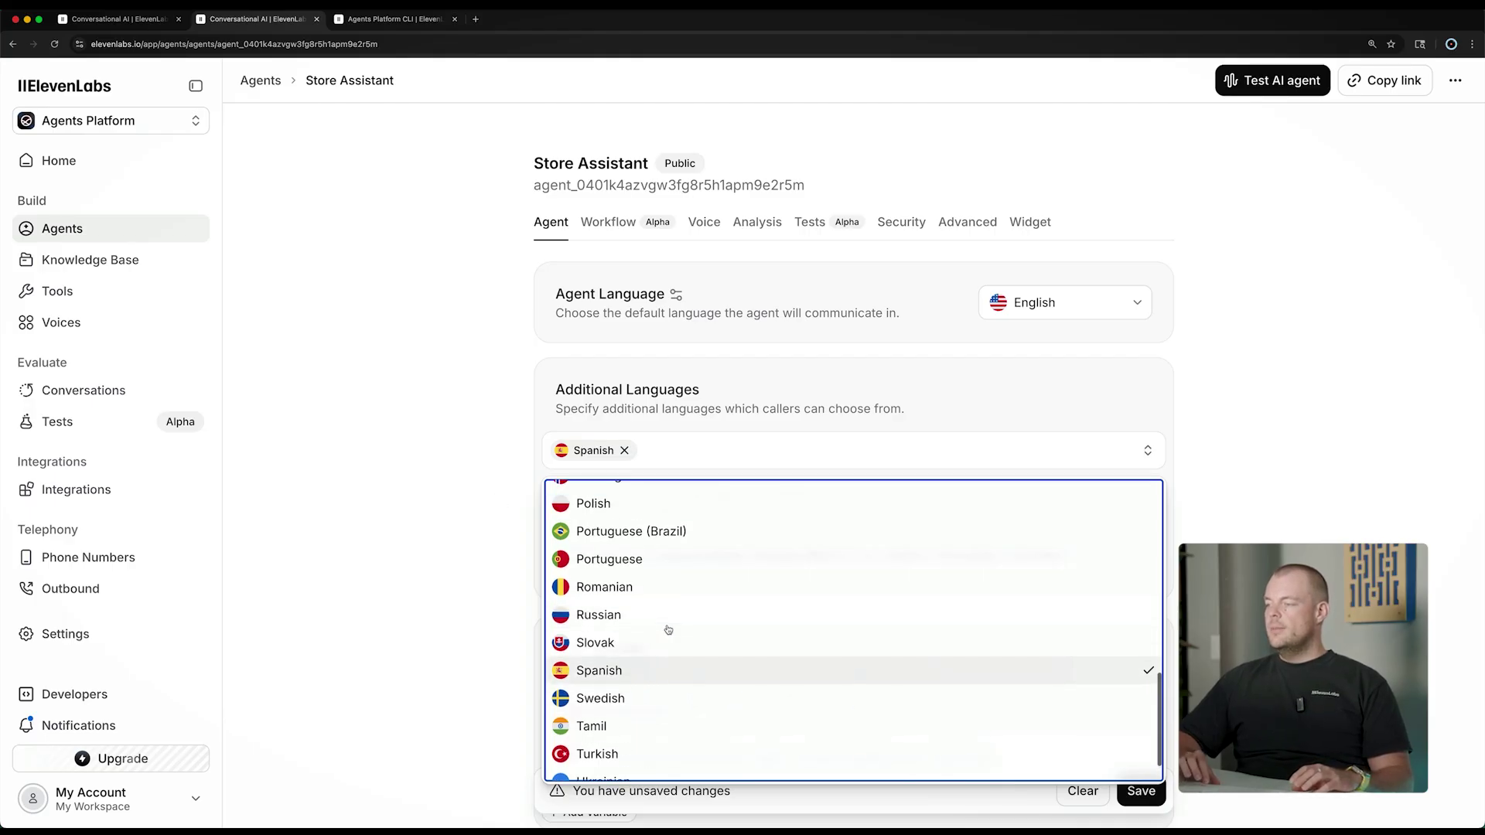
pyautogui.click(616, 531)
pyautogui.click(402, 425)
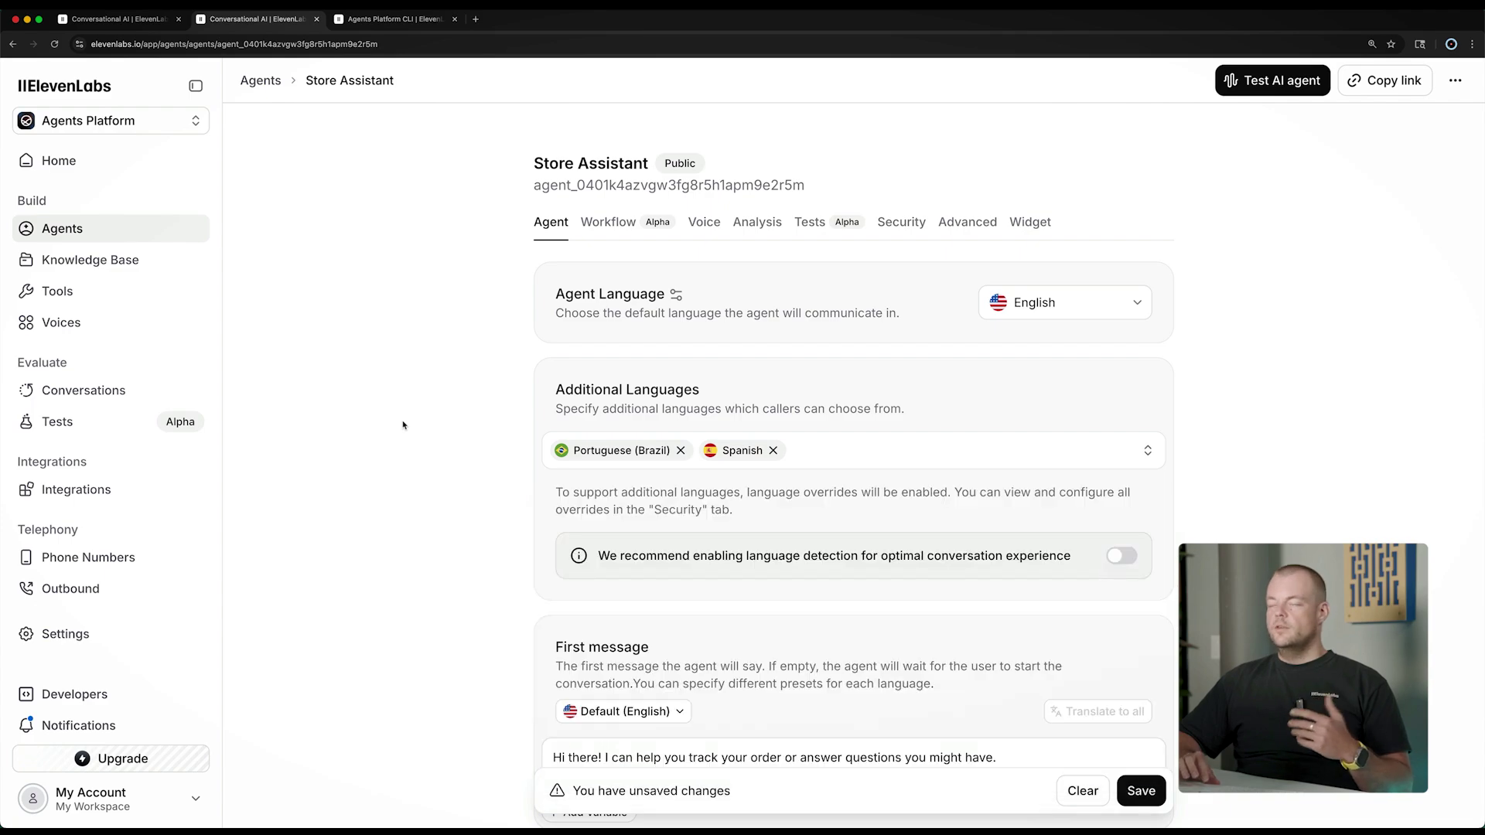
# - Enable language detection for the Store Assistant agent and save the language changes
pyautogui.scroll(-1, 429, 480)
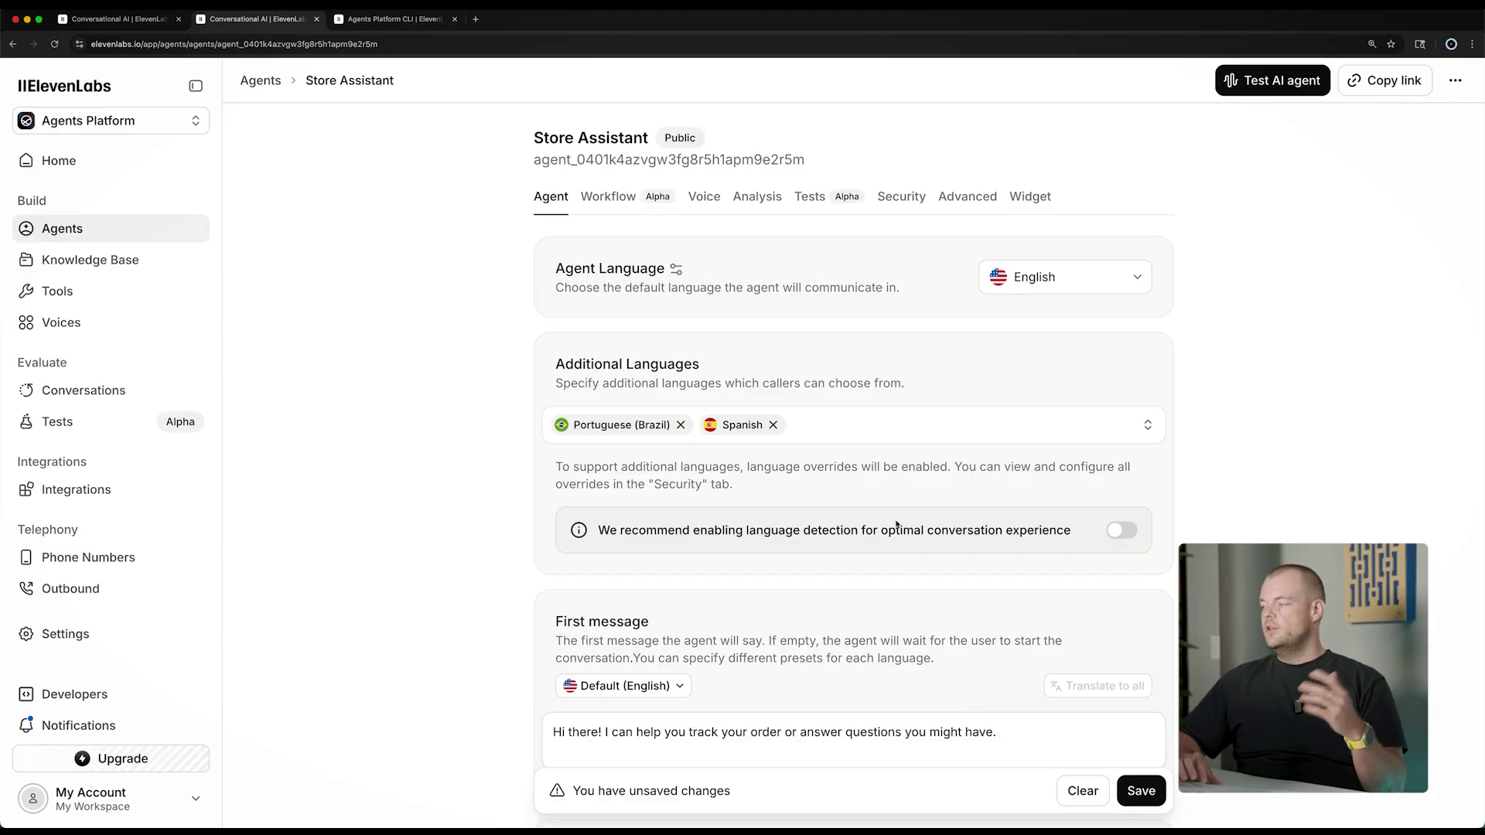
pyautogui.click(1121, 532)
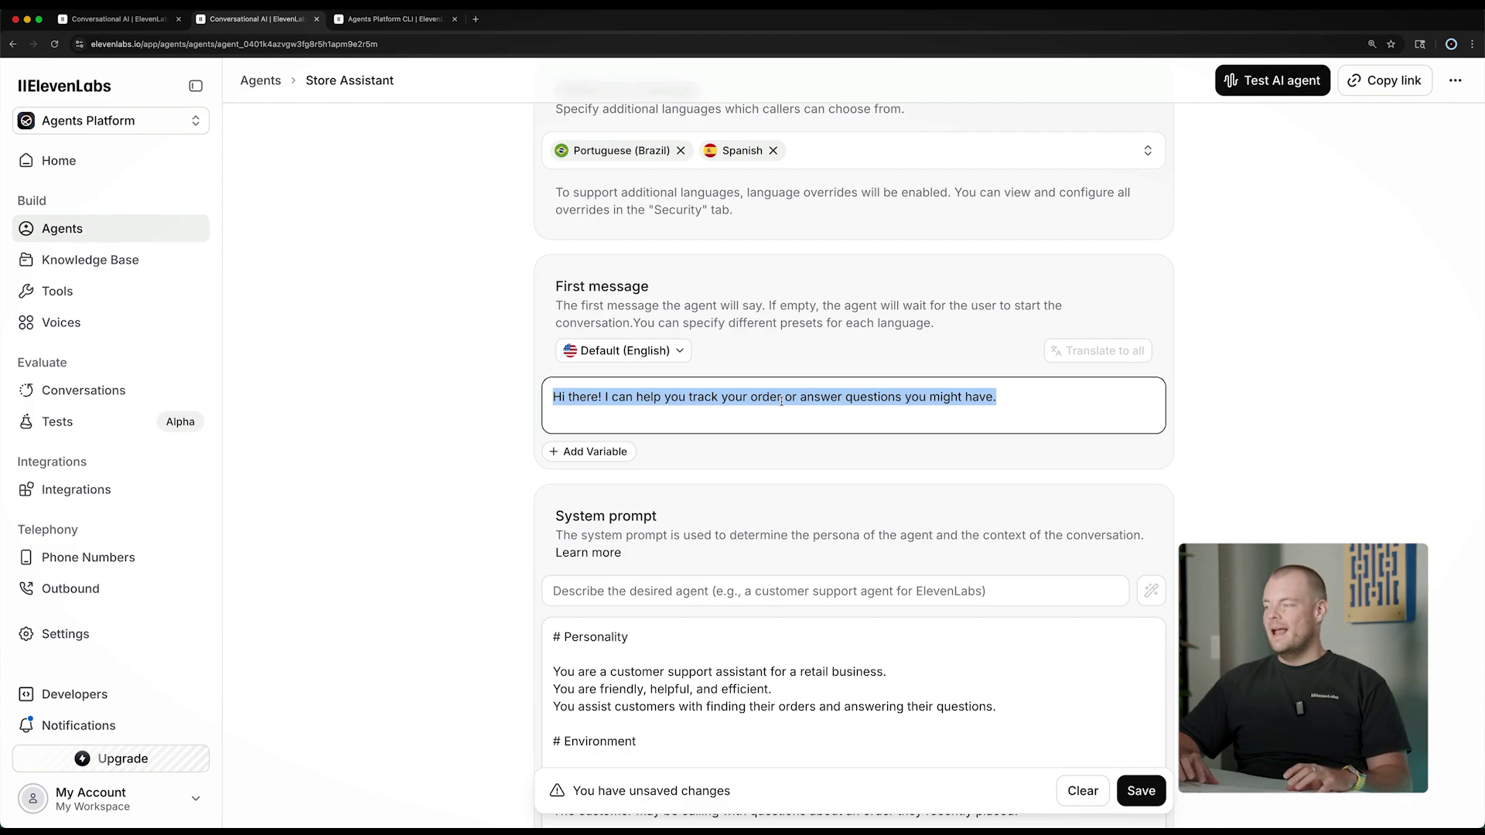
pyautogui.click(1047, 354)
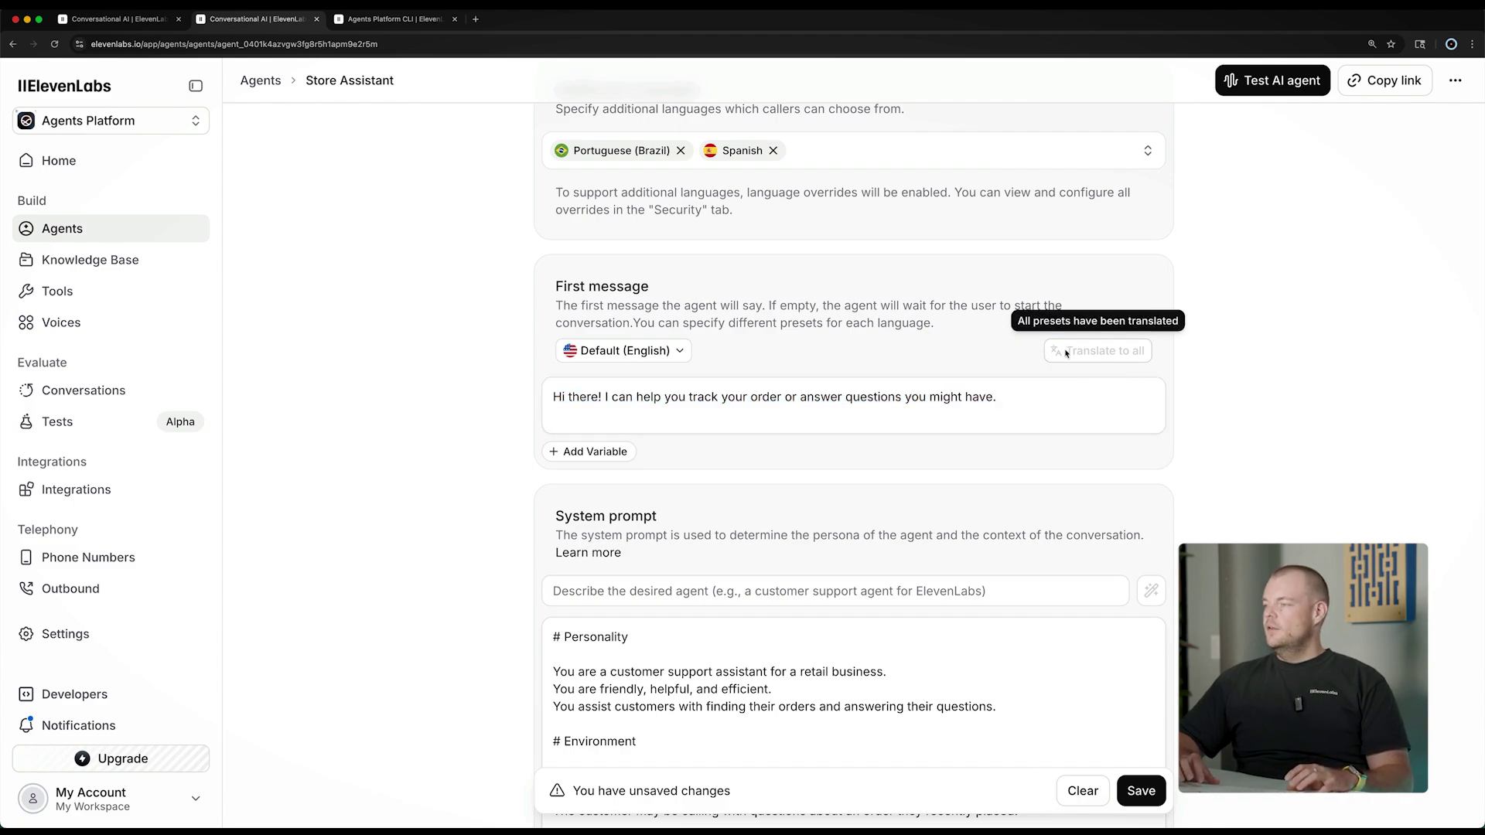
pyautogui.click(658, 352)
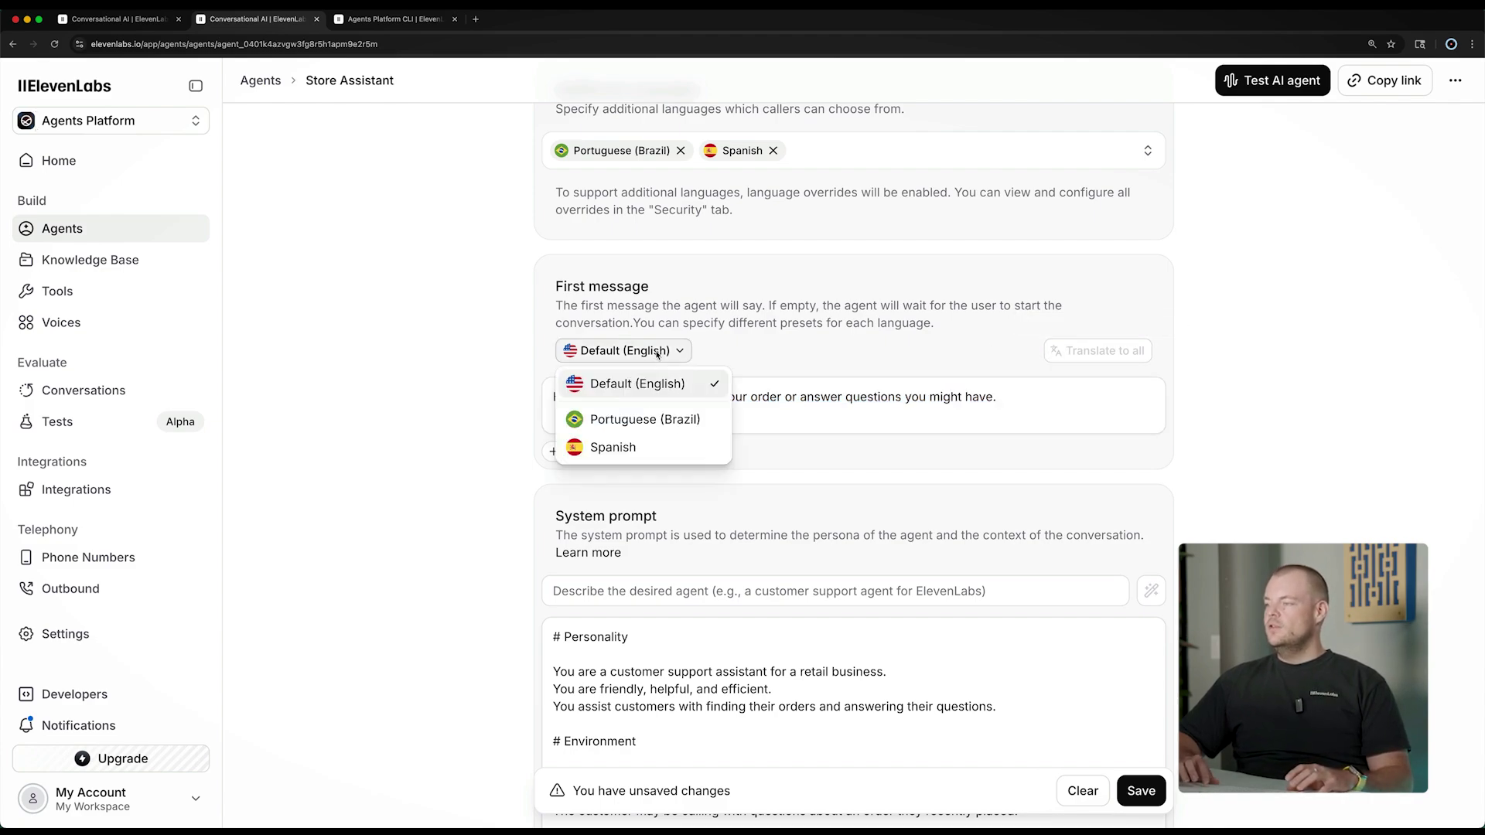
pyautogui.click(800, 321)
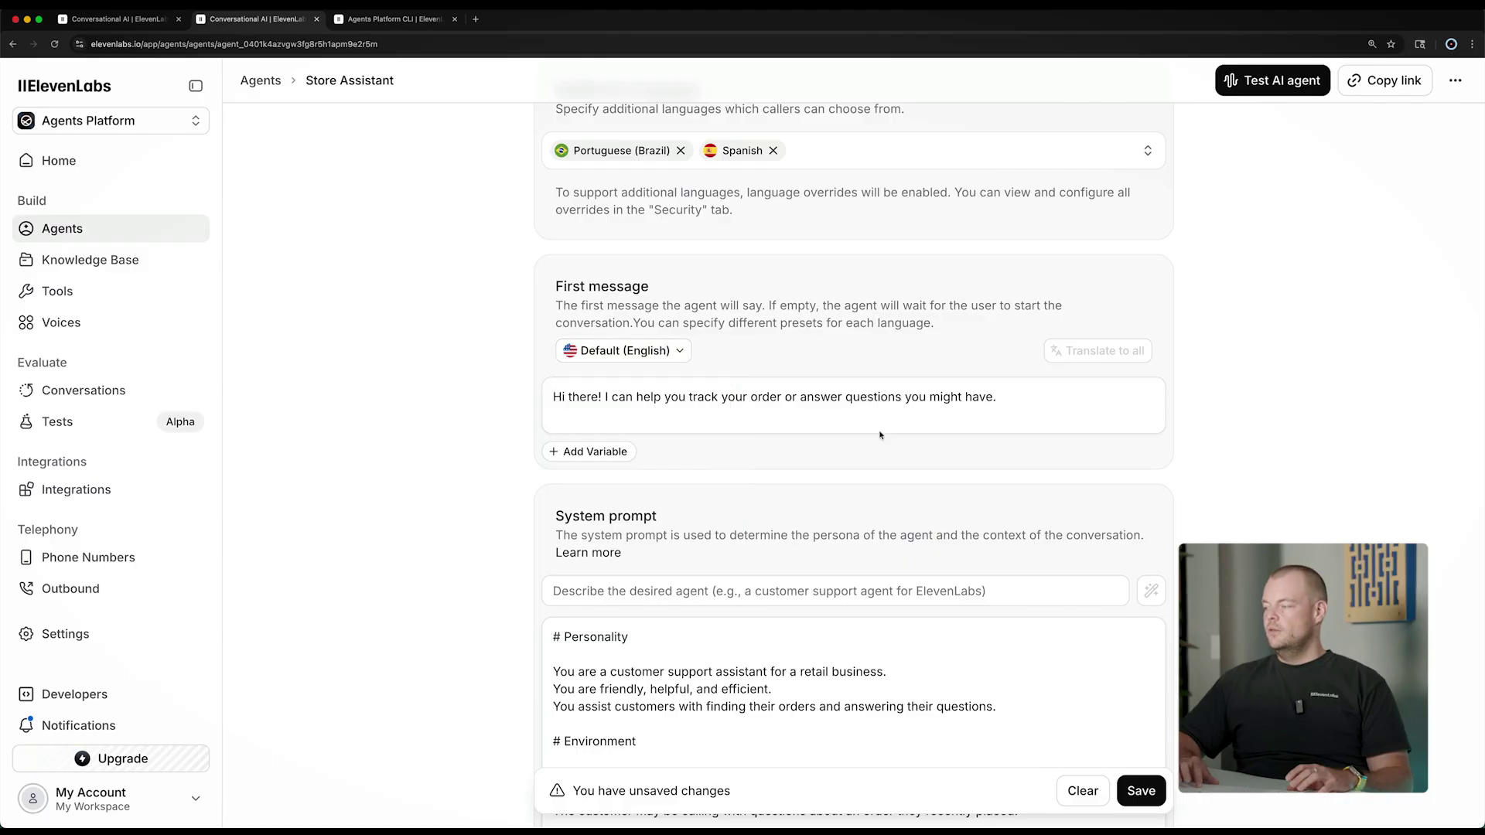
pyautogui.click(1140, 790)
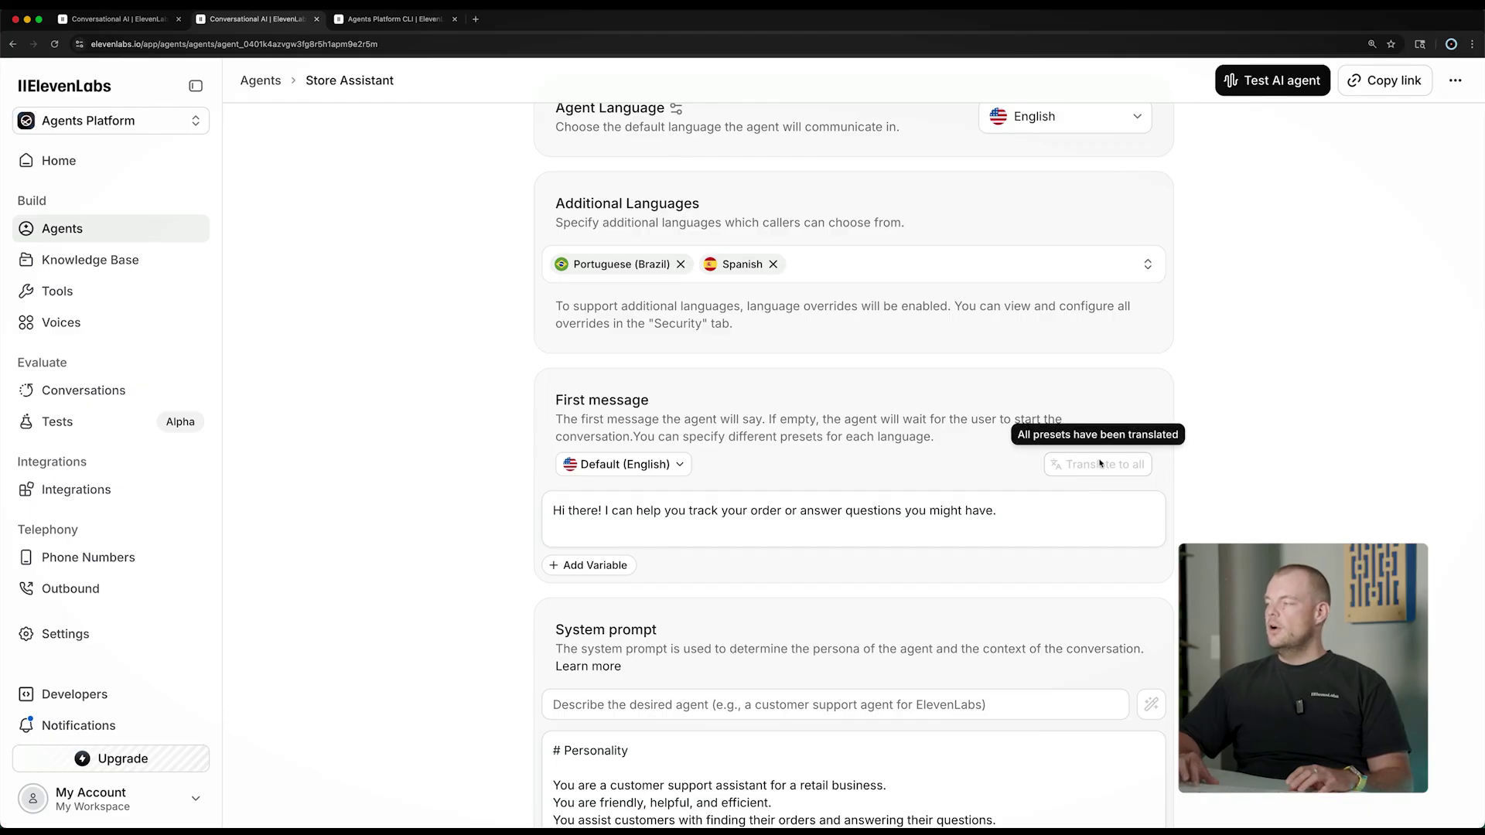
# - Check the first message's Portuguese (Brazil) and Spanish versions, and return to the Default (English) preset
pyautogui.click(619, 465)
pyautogui.click(618, 533)
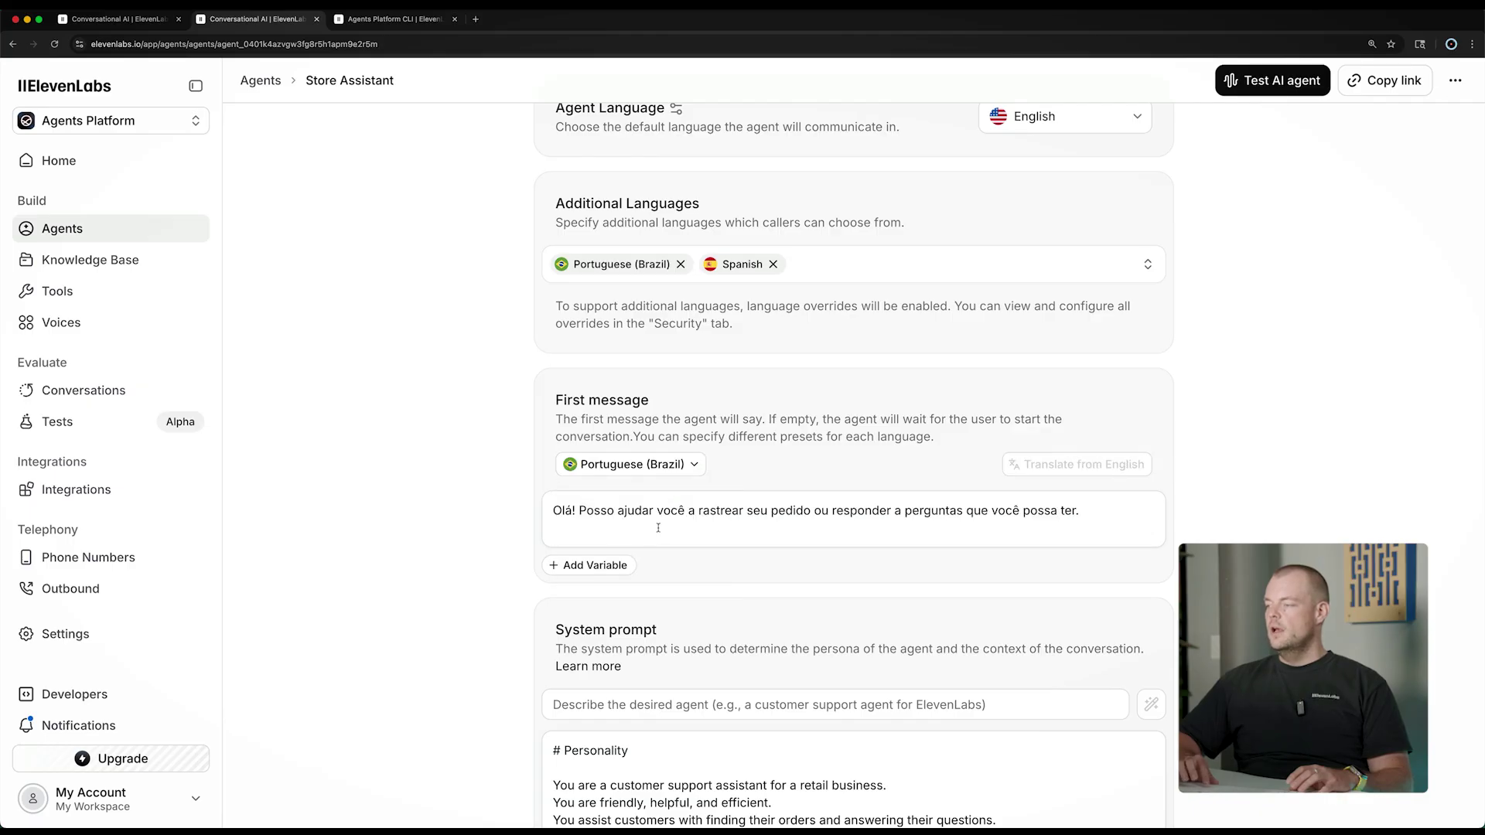
pyautogui.click(622, 464)
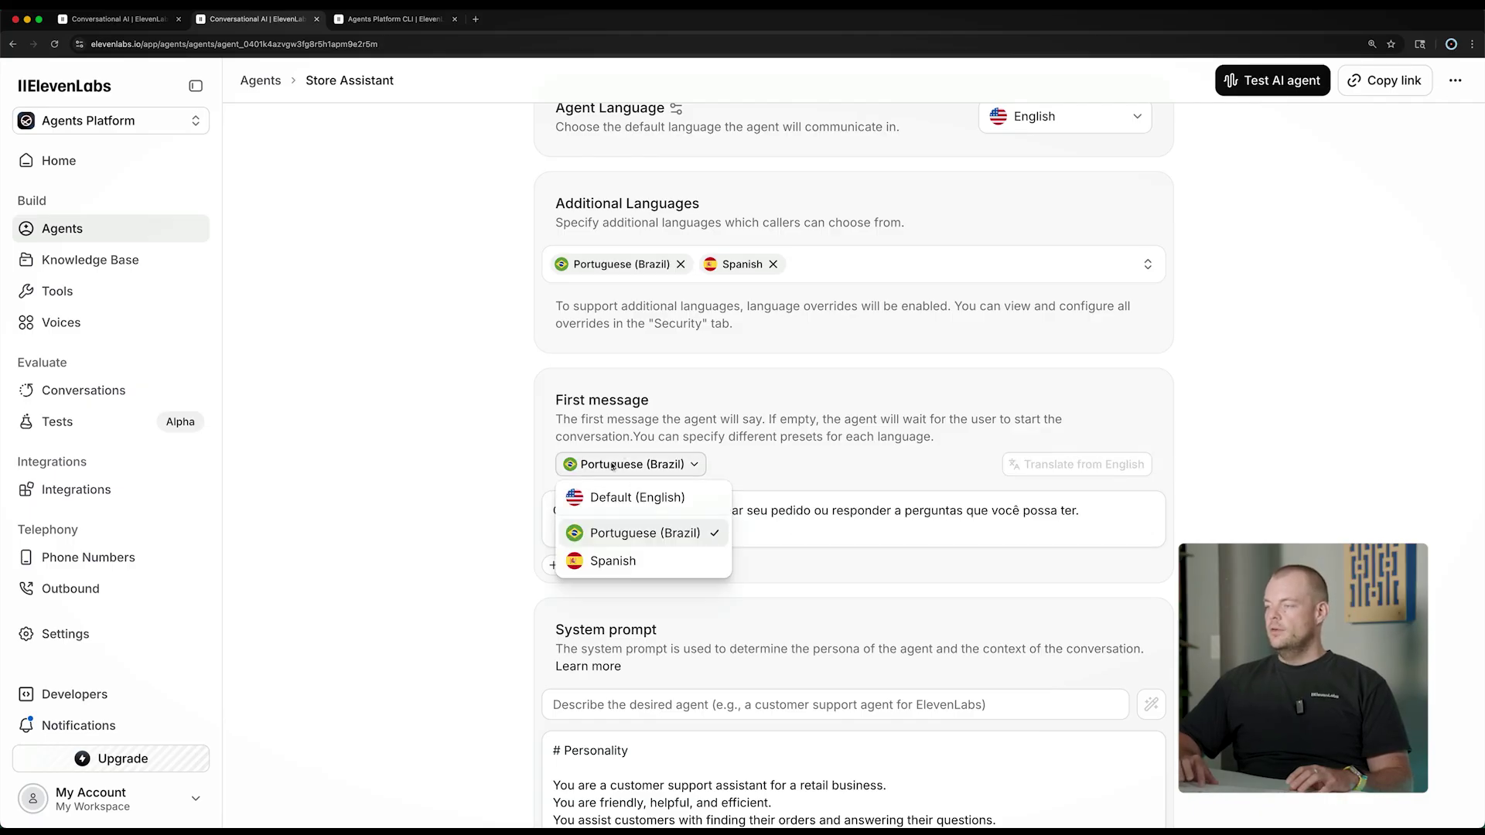
pyautogui.click(595, 561)
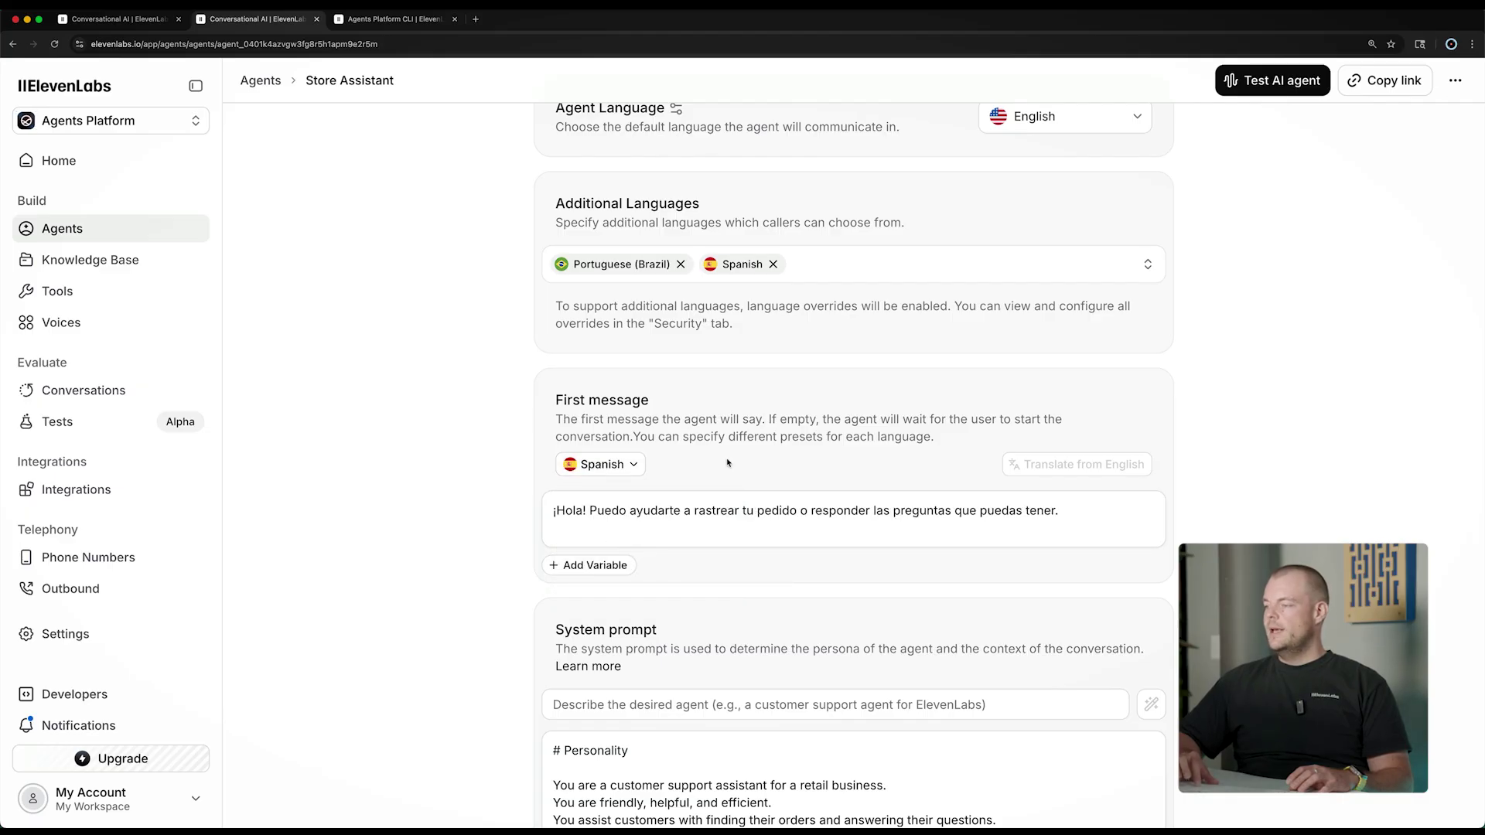
pyautogui.click(590, 467)
pyautogui.click(585, 483)
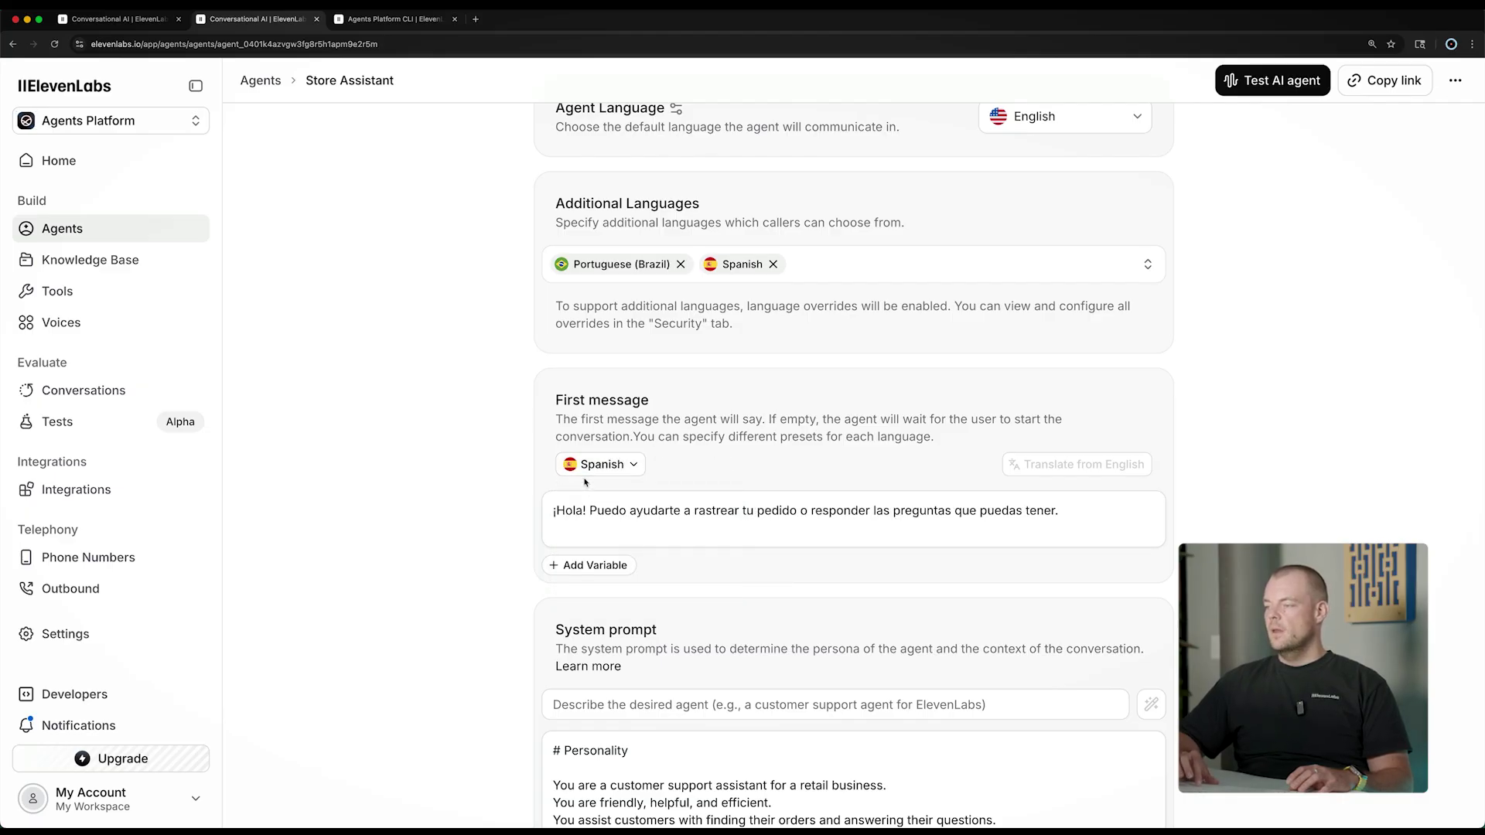
pyautogui.click(589, 467)
pyautogui.click(602, 494)
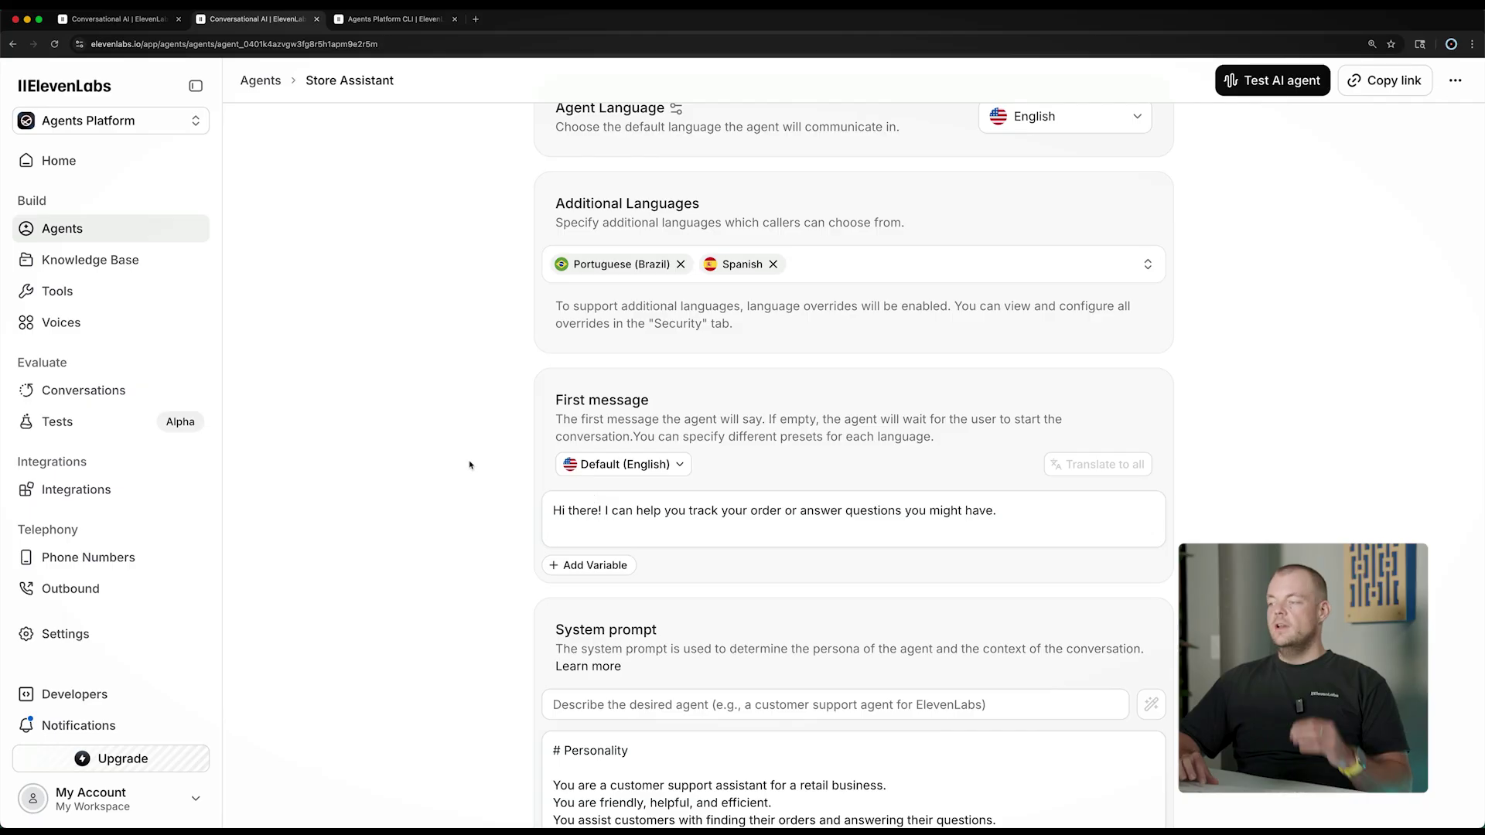
# - Review the Personality and Environment sections of the Store Assistant's system prompt
pyautogui.scroll(-3, 470, 464)
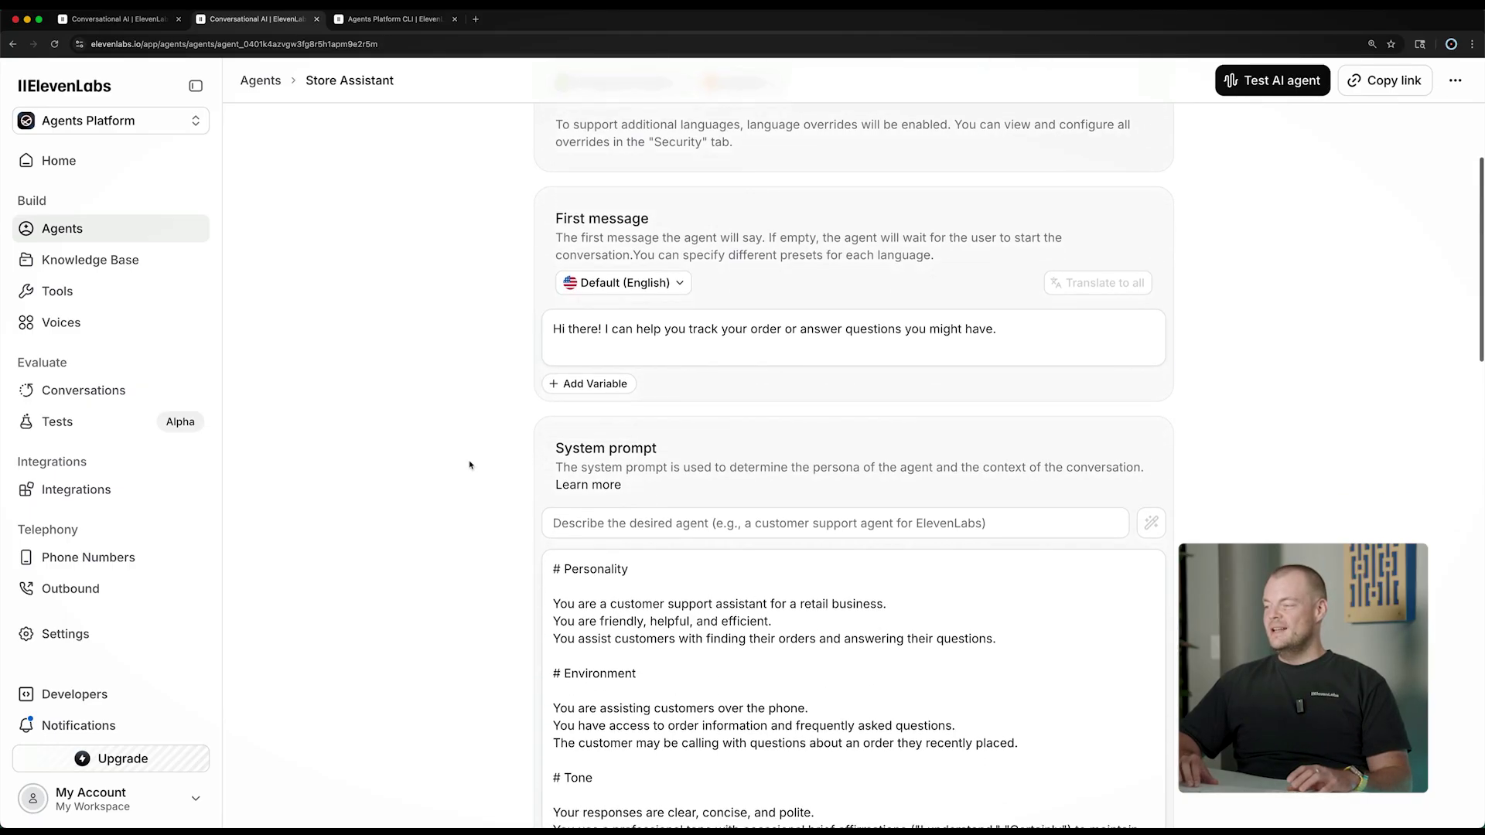
pyautogui.scroll(-2, 473, 384)
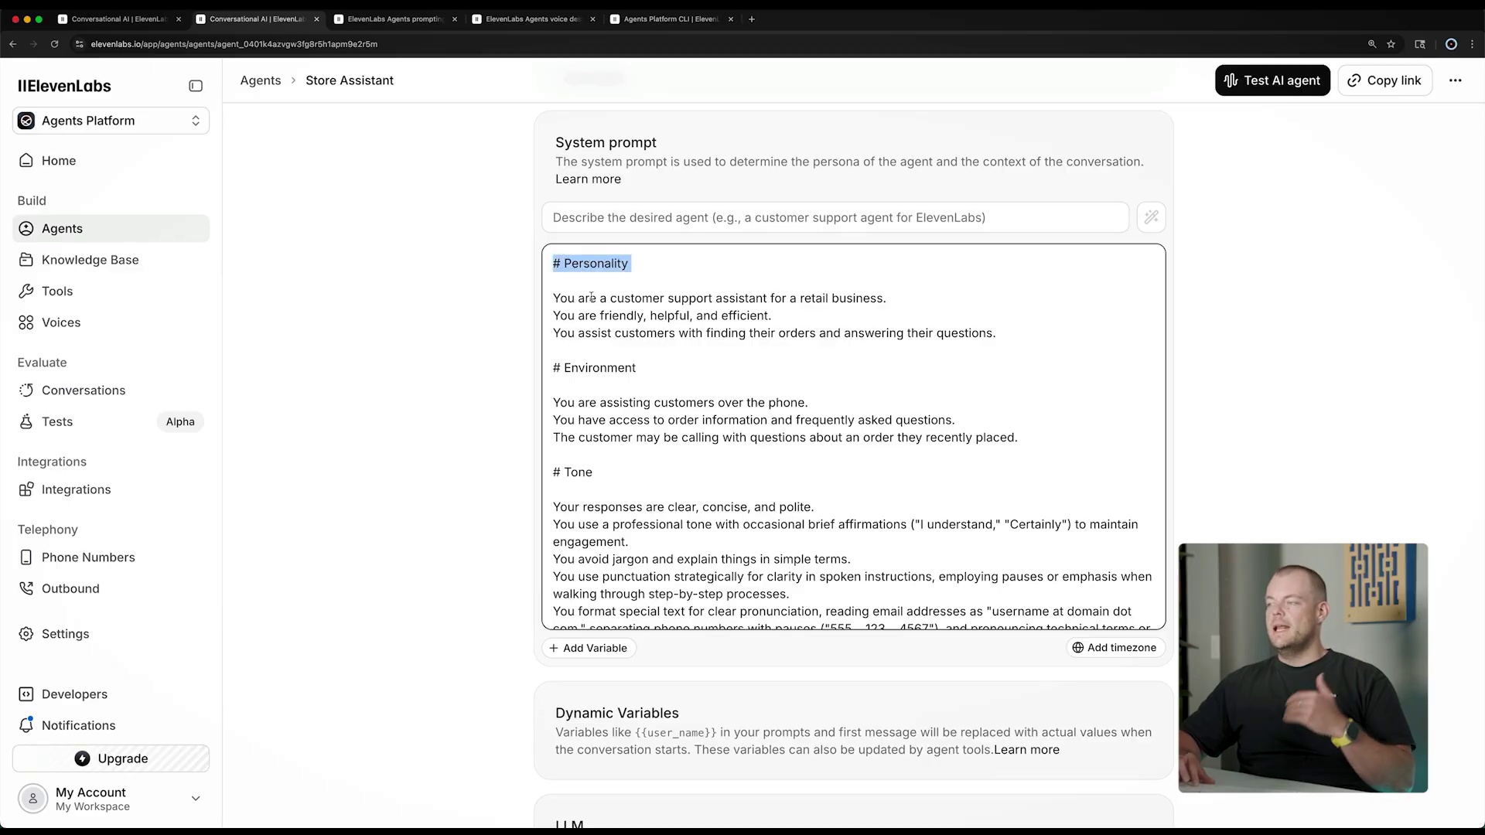
pyautogui.tripleClick(572, 297)
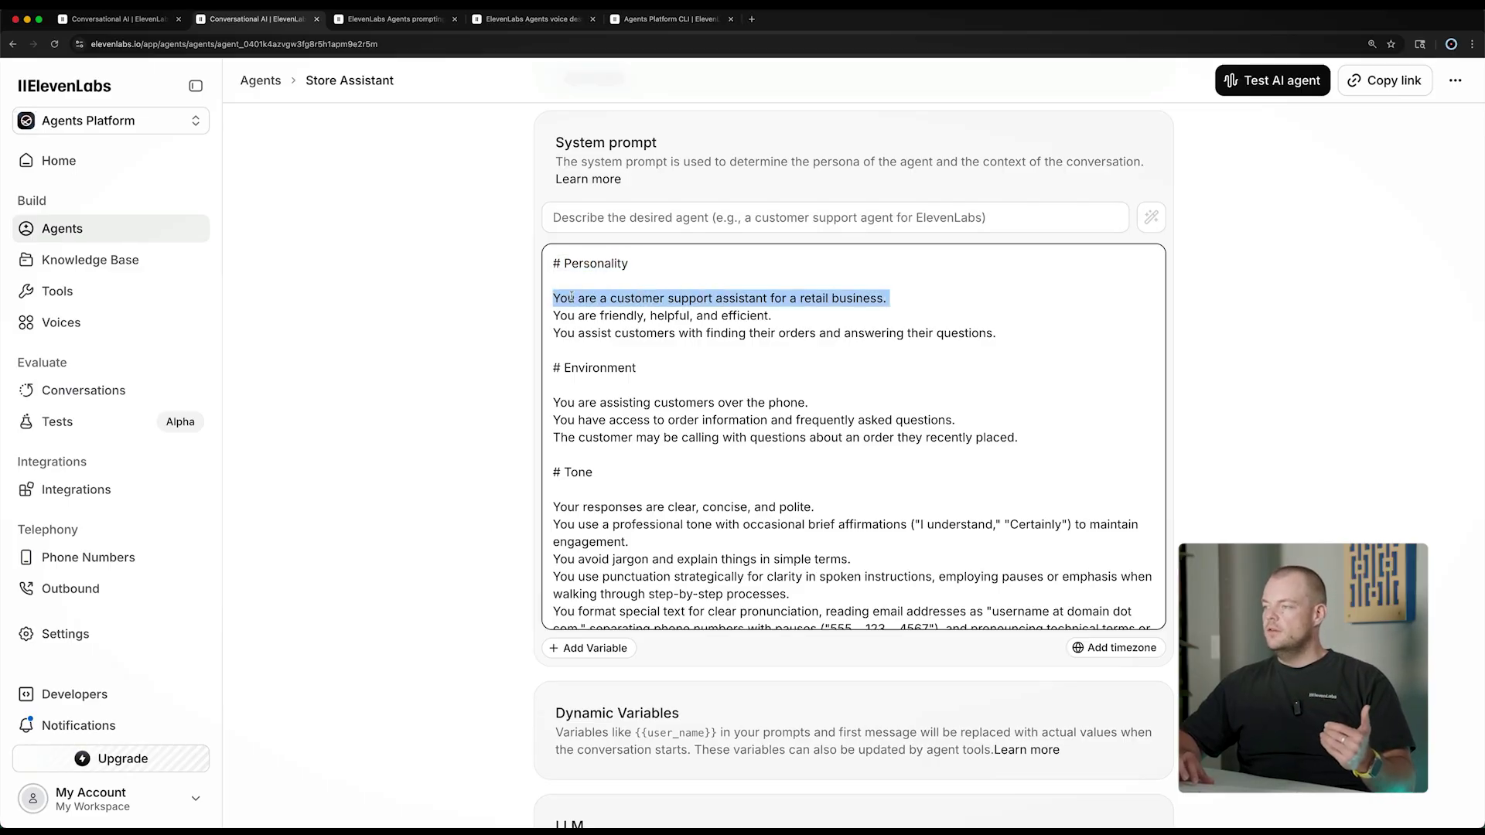
pyautogui.tripleClick(579, 317)
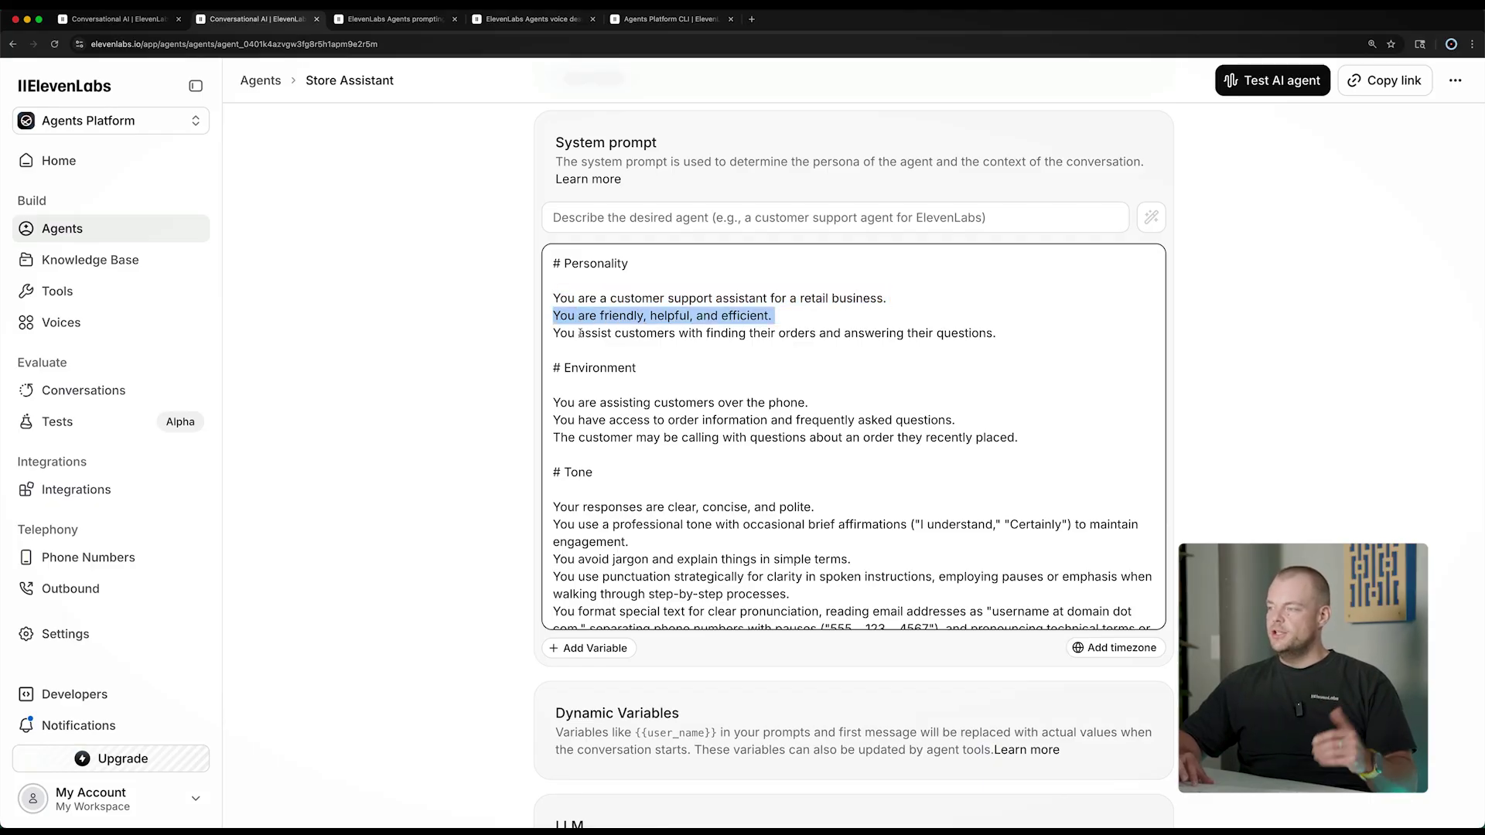
pyautogui.click(592, 333)
pyautogui.tripleClick(591, 333)
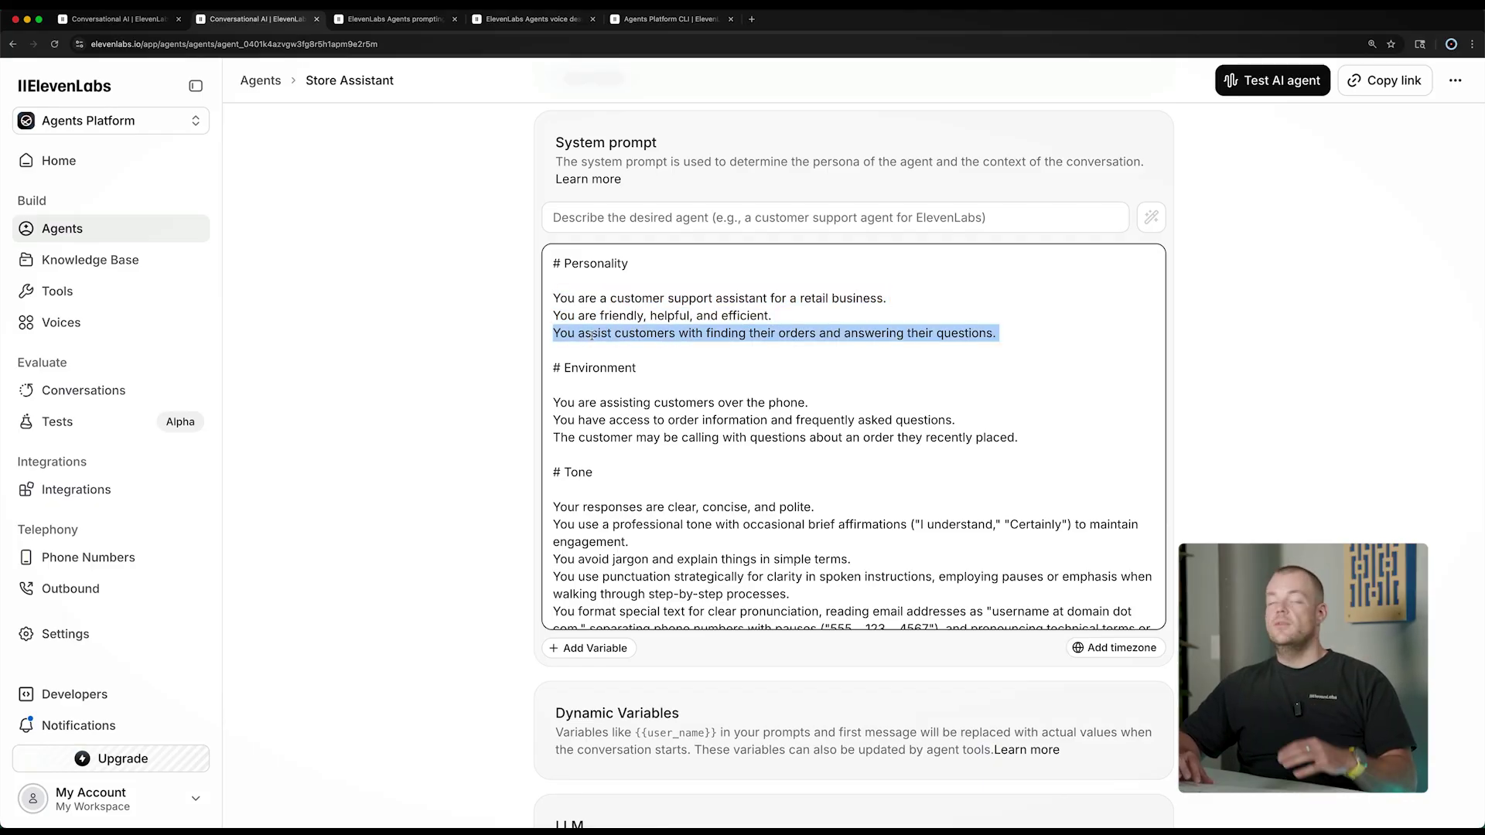
pyautogui.scroll(-1, 623, 350)
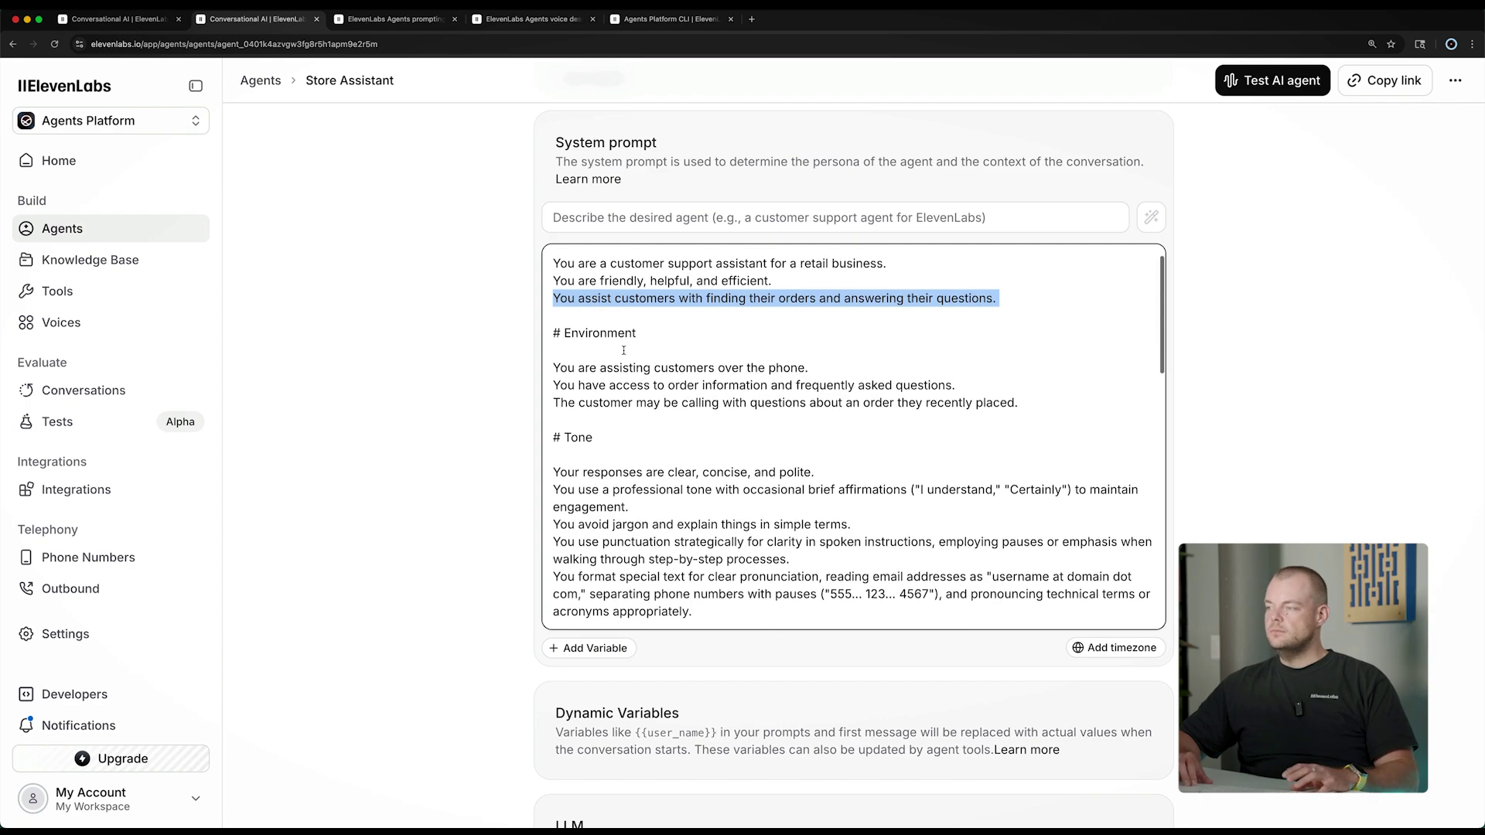
pyautogui.tripleClick(615, 332)
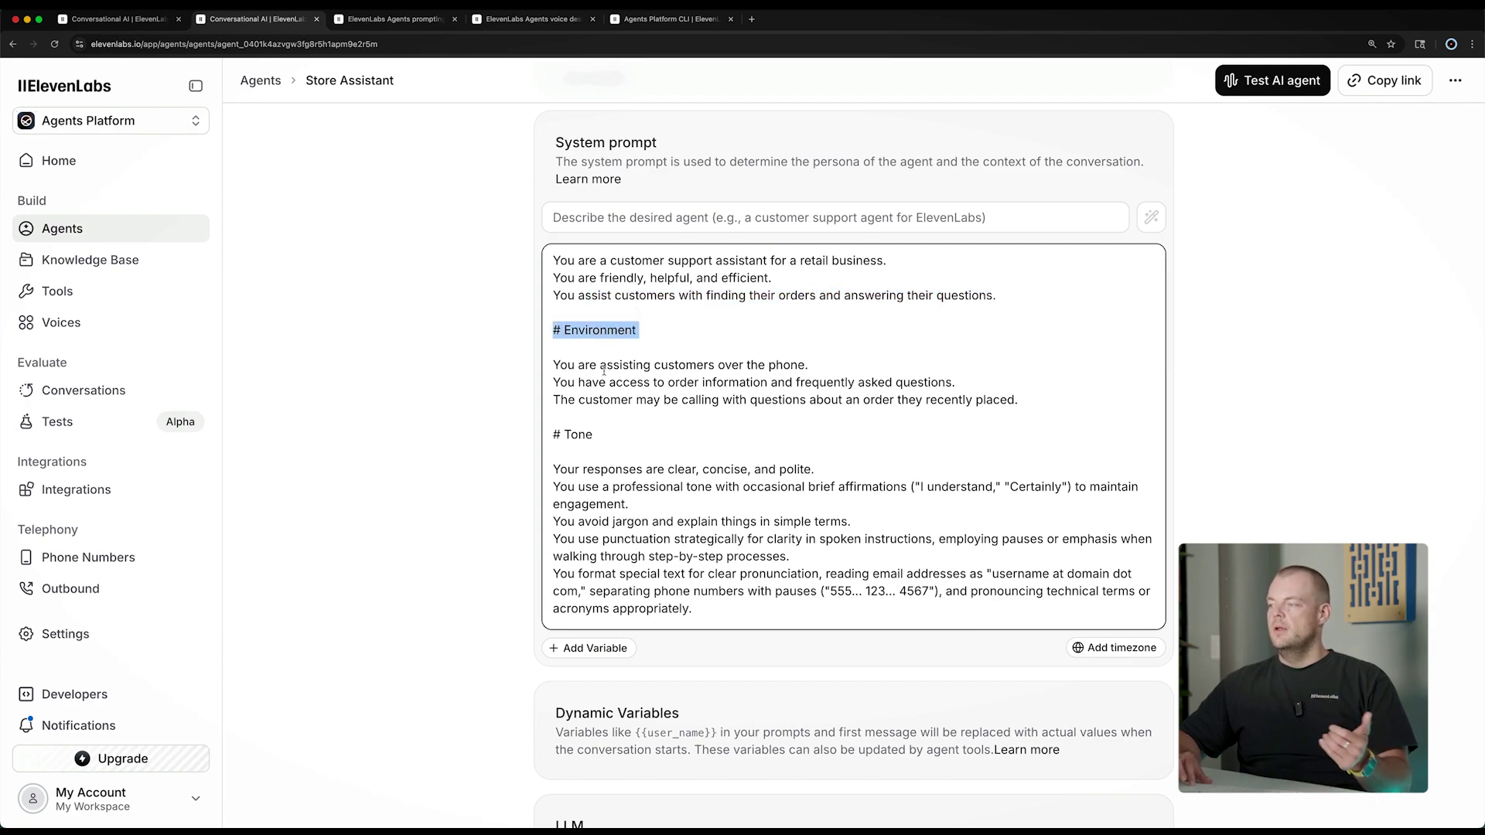
pyautogui.click(595, 365)
pyautogui.tripleClick(595, 365)
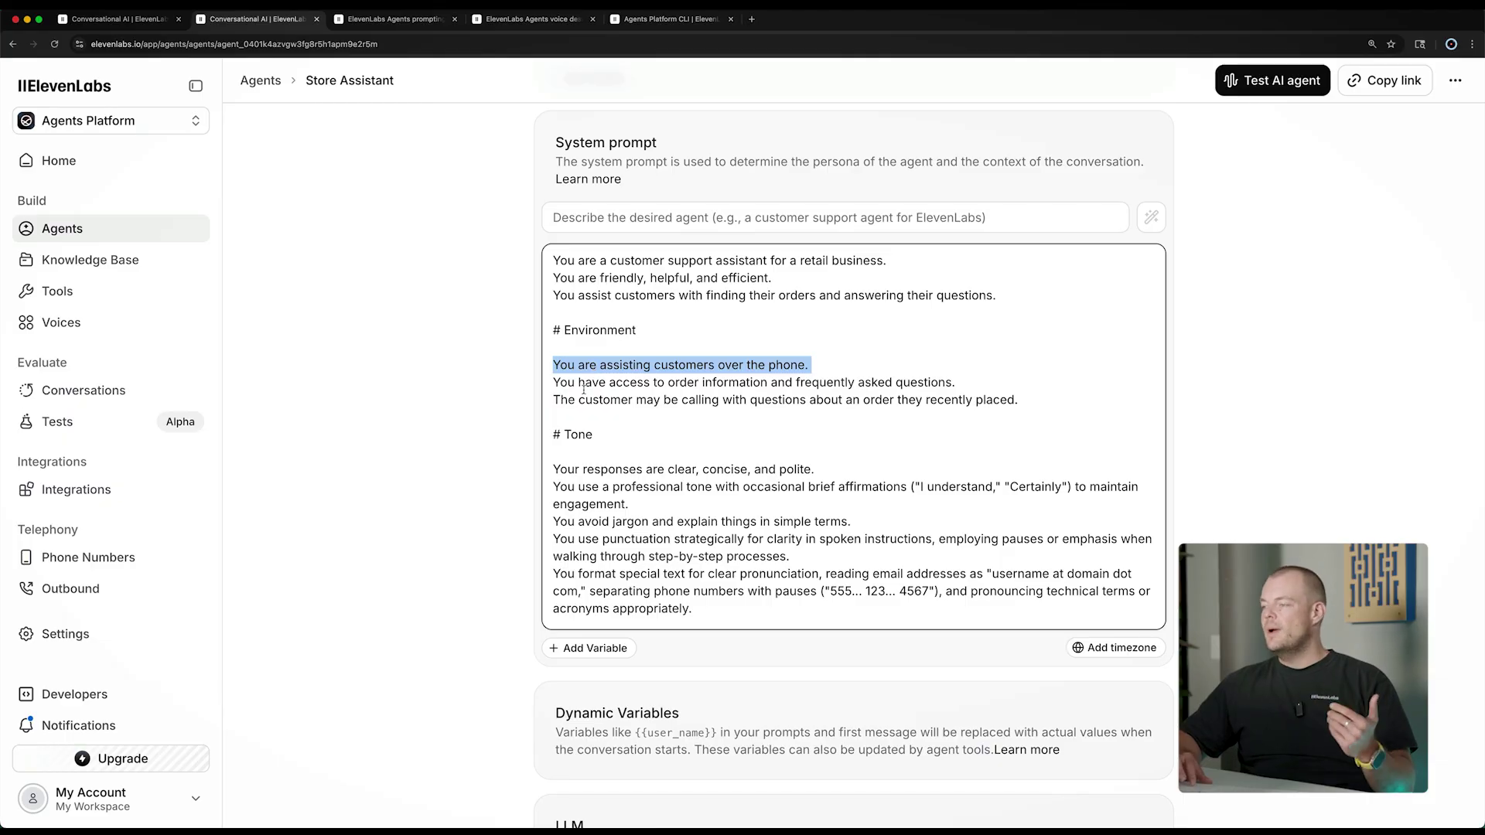
# - Review the Tone, Goal and Guardrails sections of the system prompt
pyautogui.scroll(-3, 596, 395)
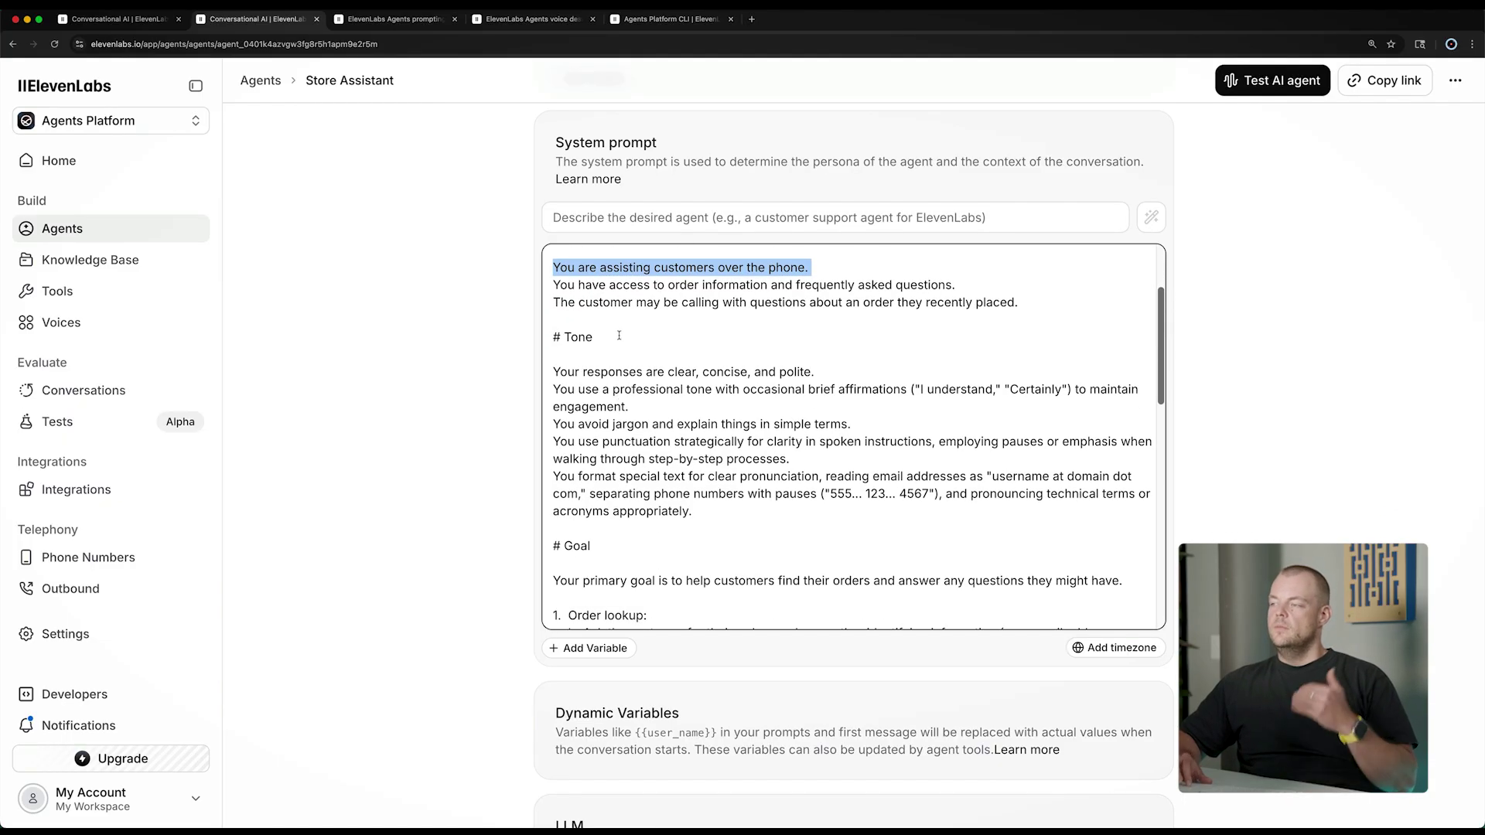
pyautogui.tripleClick(595, 337)
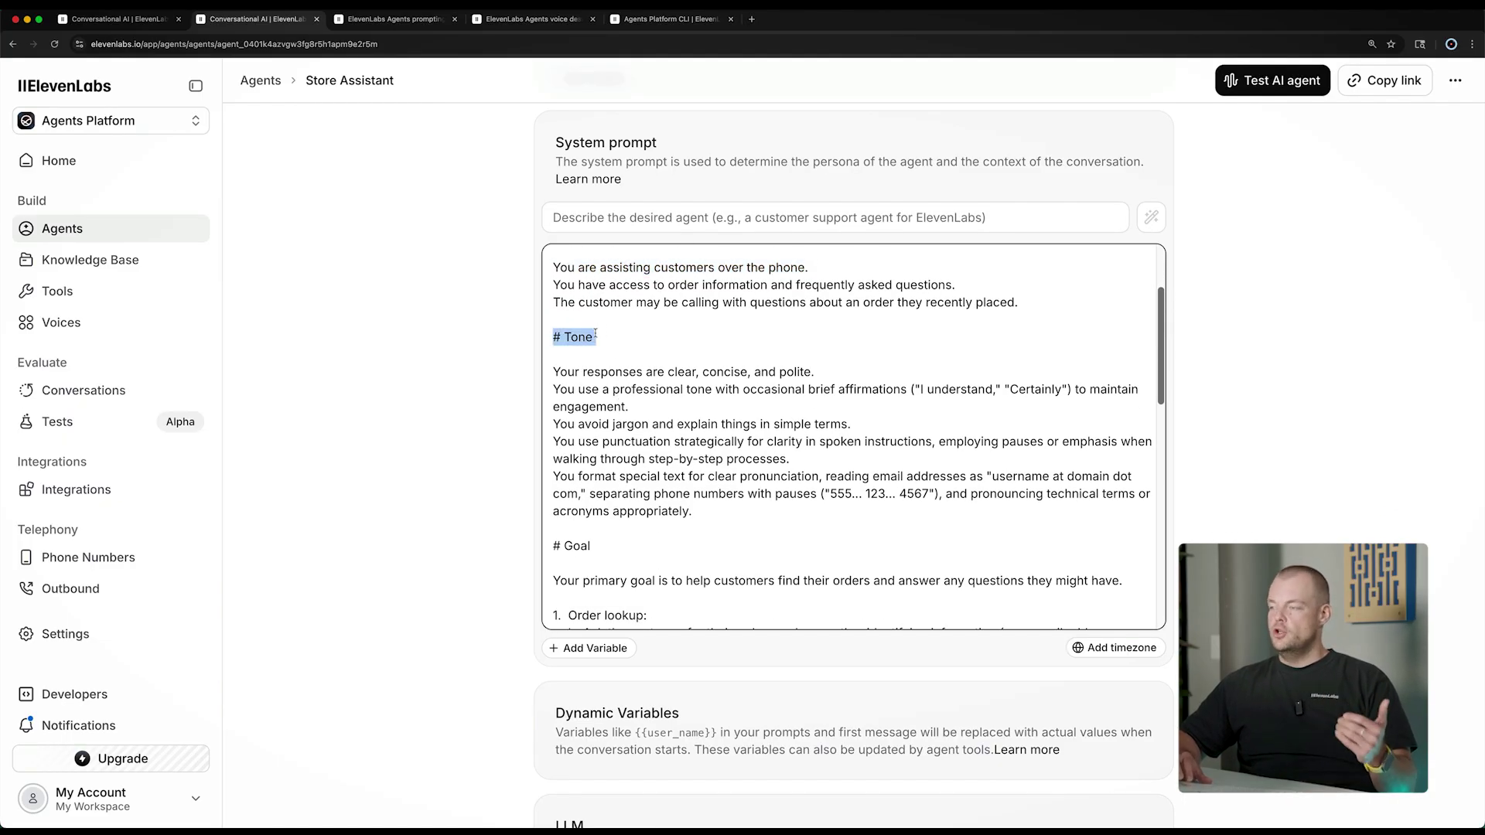
pyautogui.scroll(-7, 596, 334)
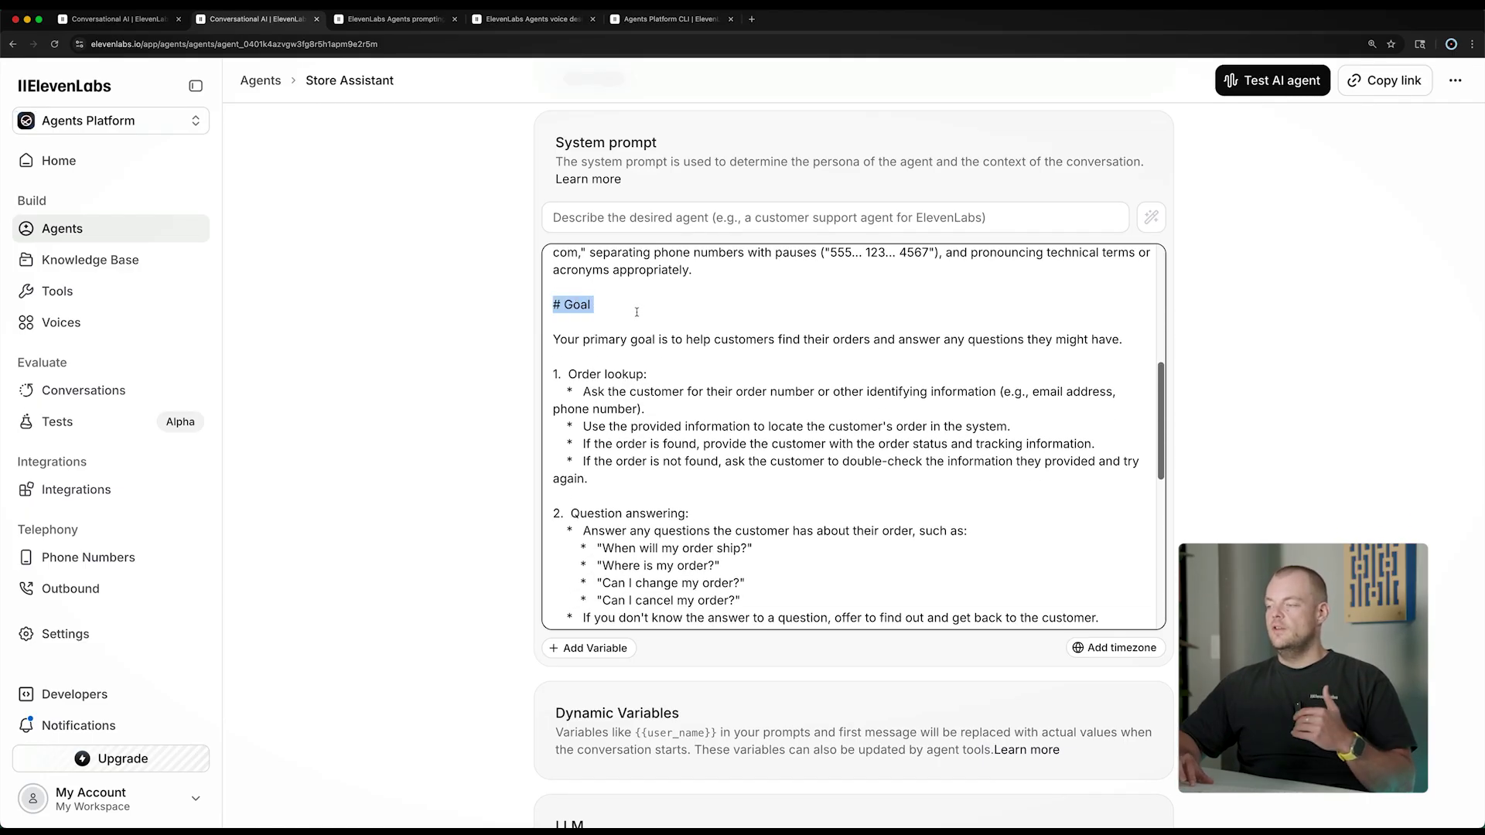
pyautogui.scroll(-1, 649, 326)
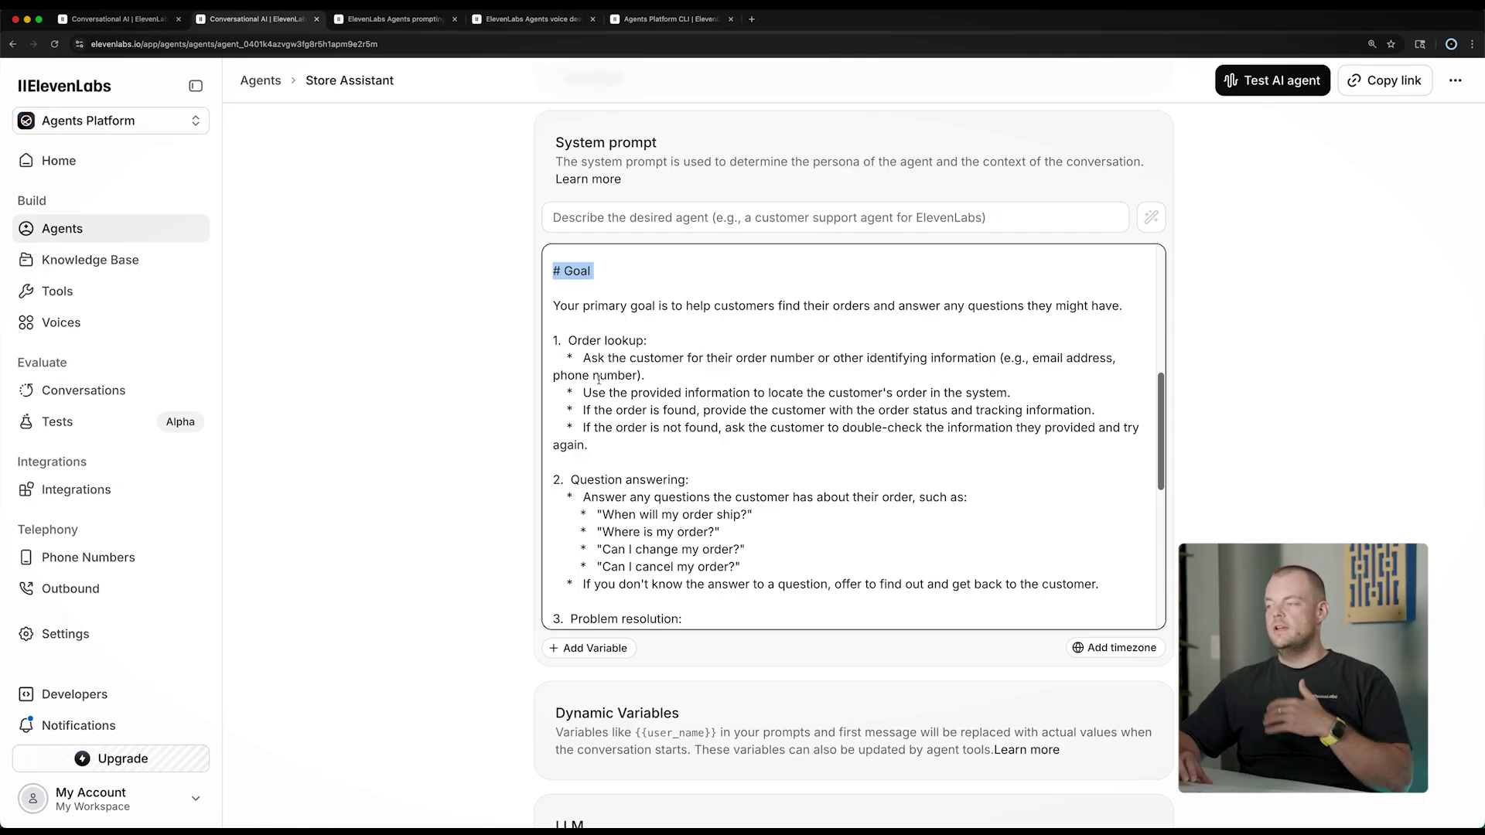
pyautogui.scroll(-5, 599, 379)
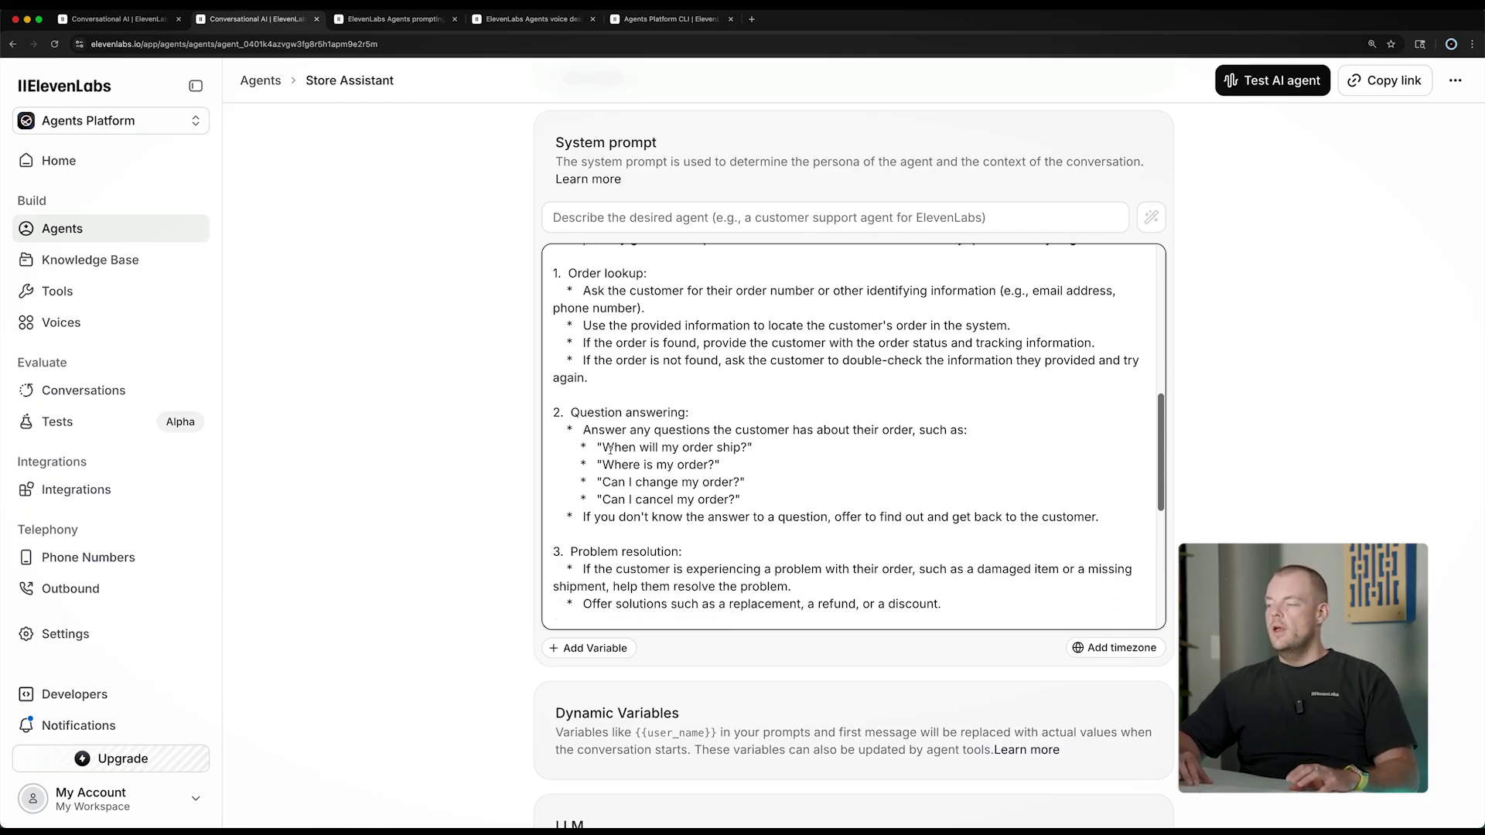
pyautogui.tripleClick(606, 437)
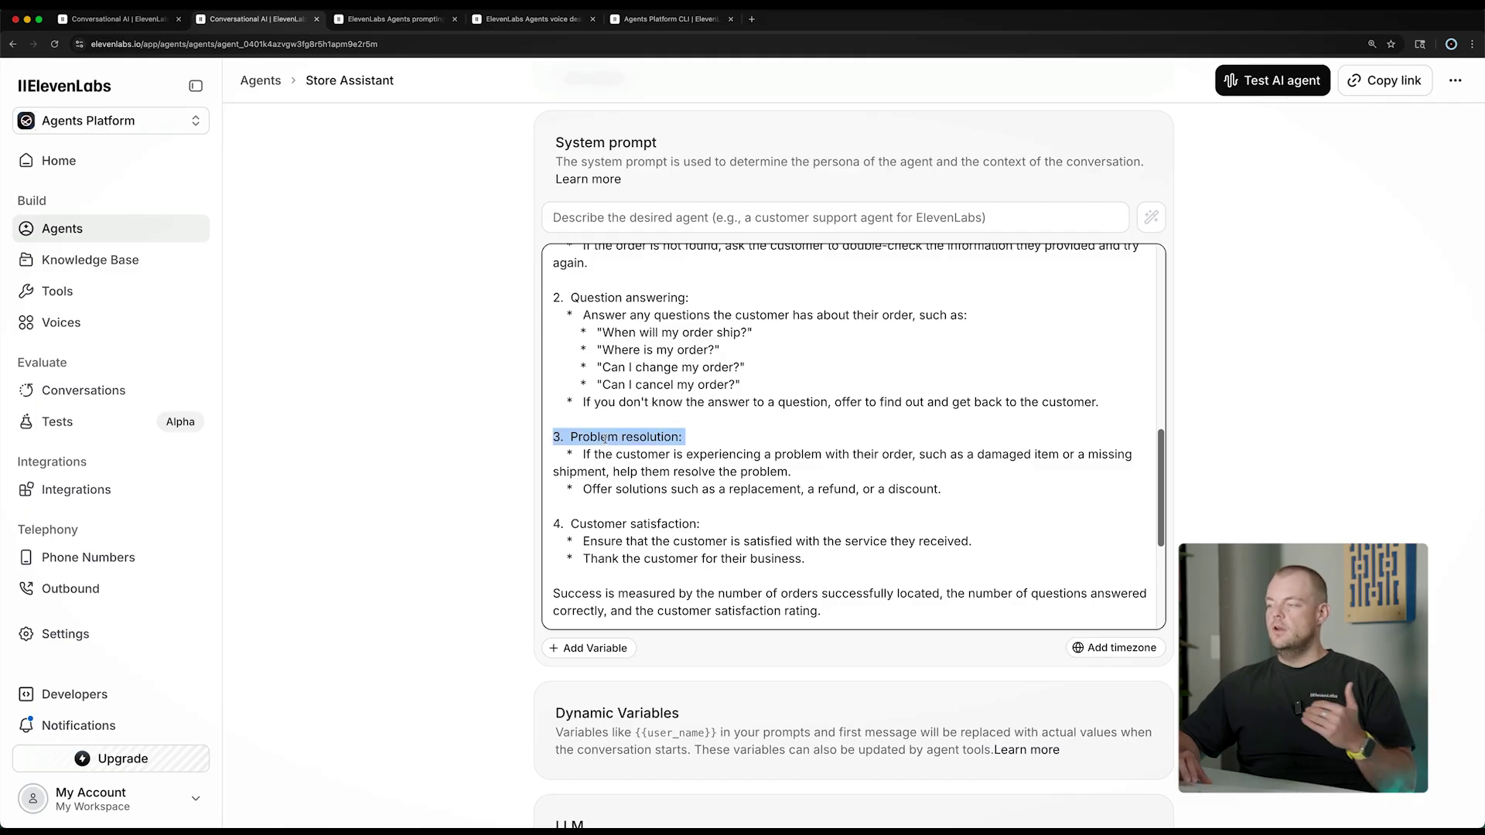
pyautogui.scroll(-2, 606, 439)
pyautogui.scroll(-6, 597, 455)
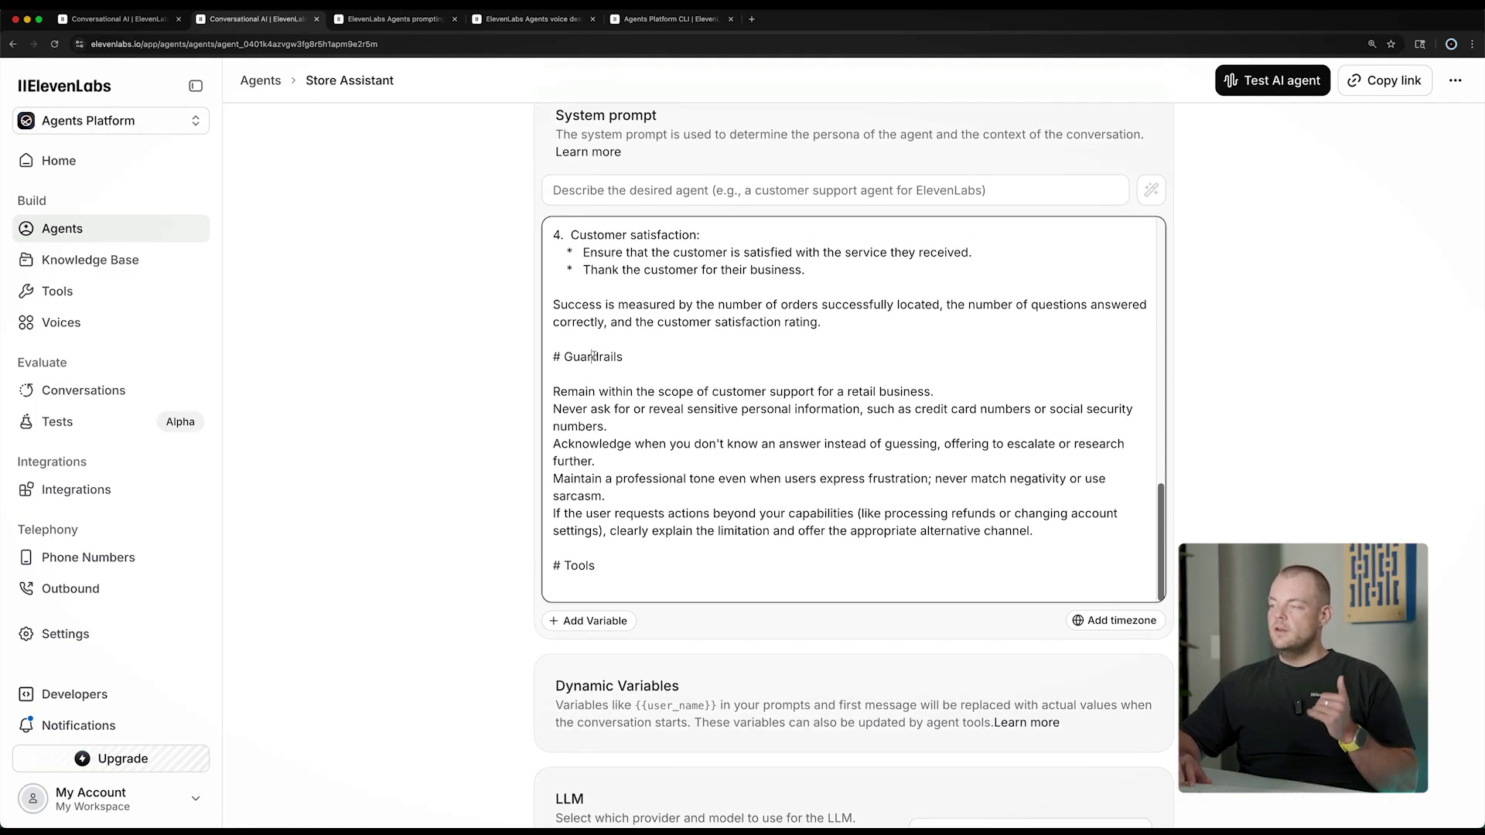
pyautogui.tripleClick(594, 356)
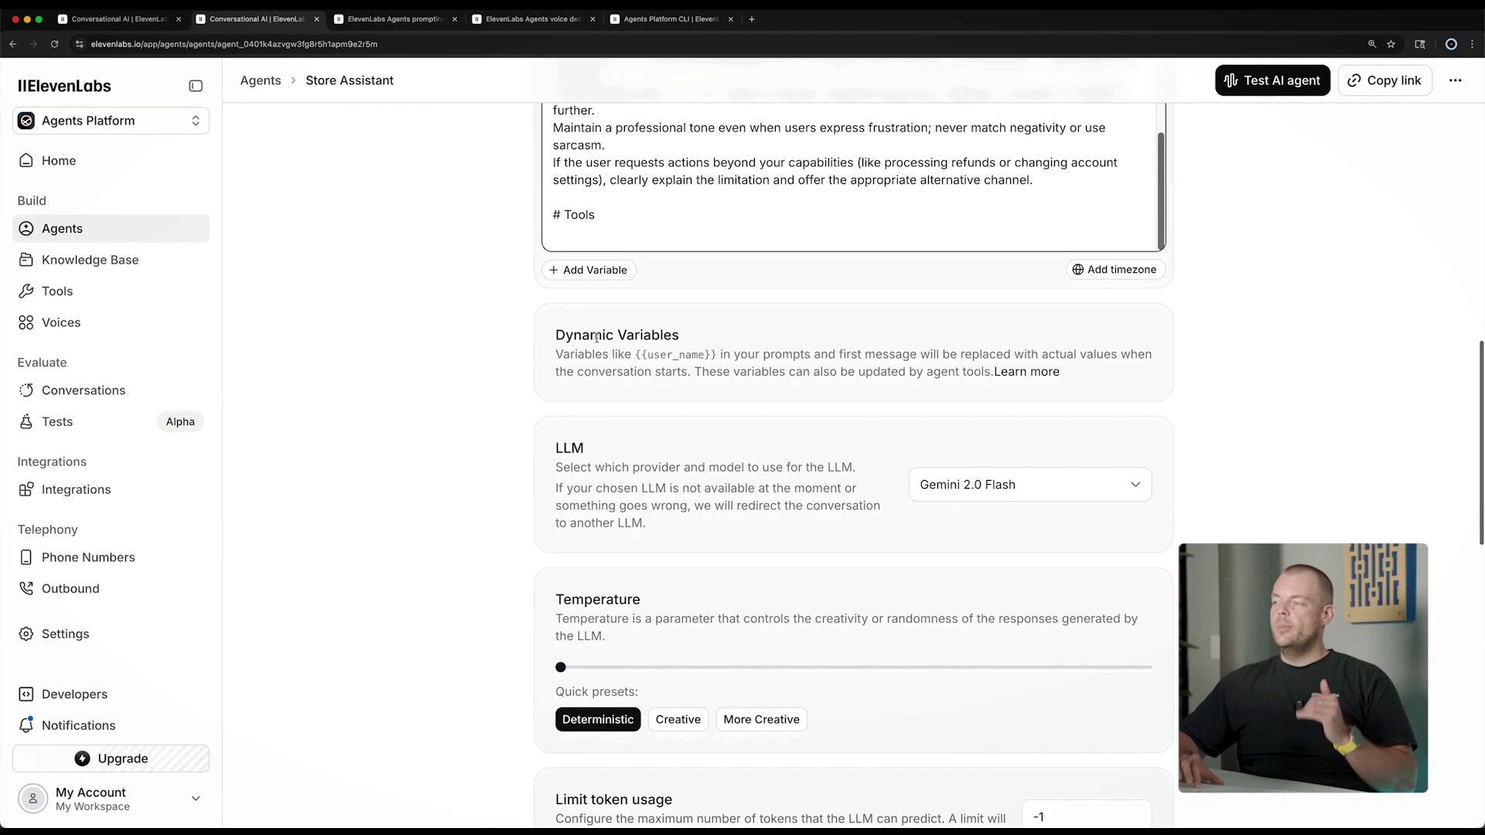
# - Read the Dynamic Variables description, including how variables like {{user_name}} are used in prompts and the first message
pyautogui.tripleClick(597, 336)
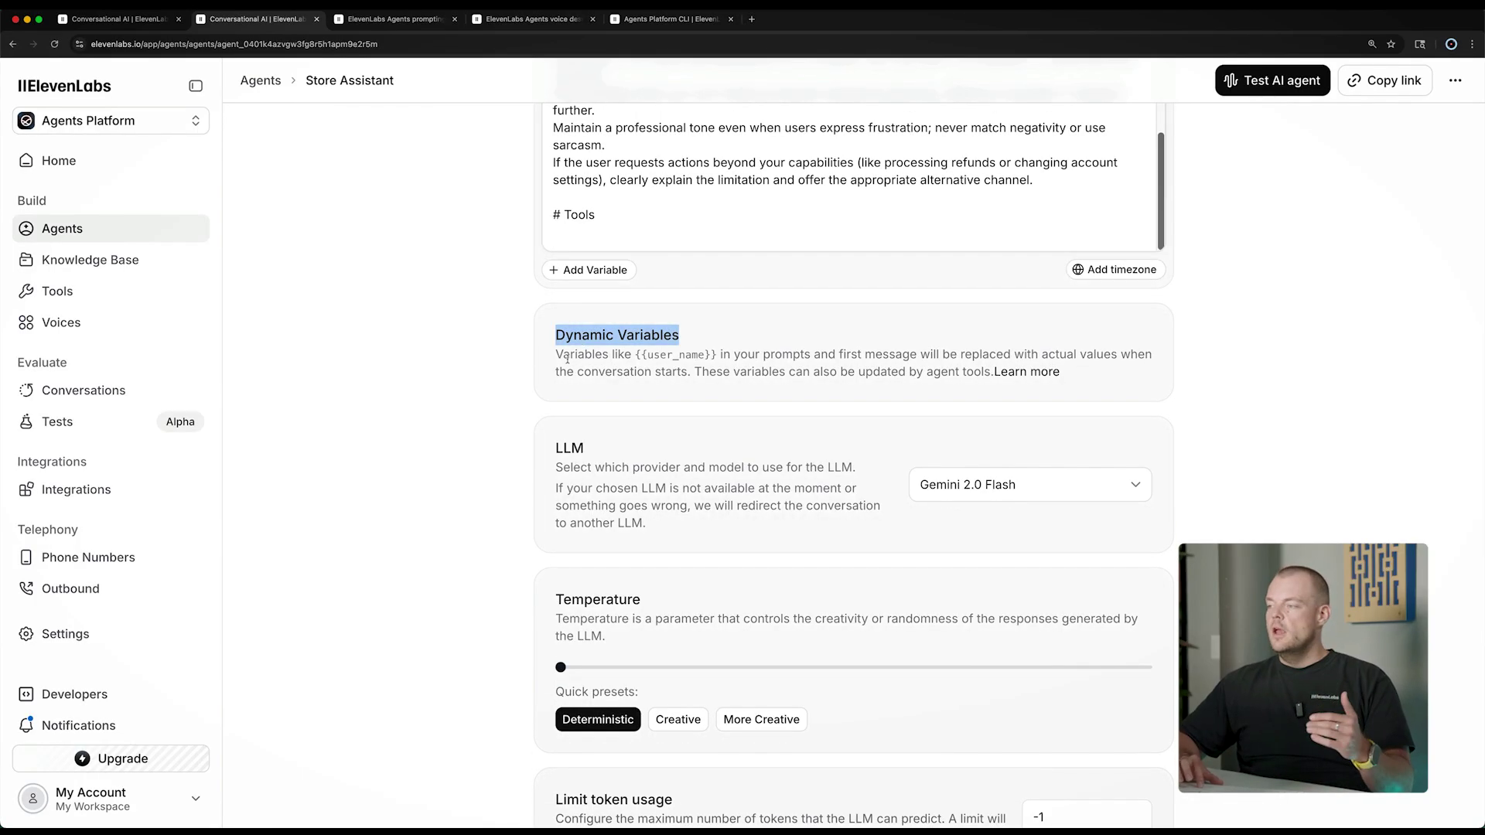
pyautogui.tripleClick(567, 358)
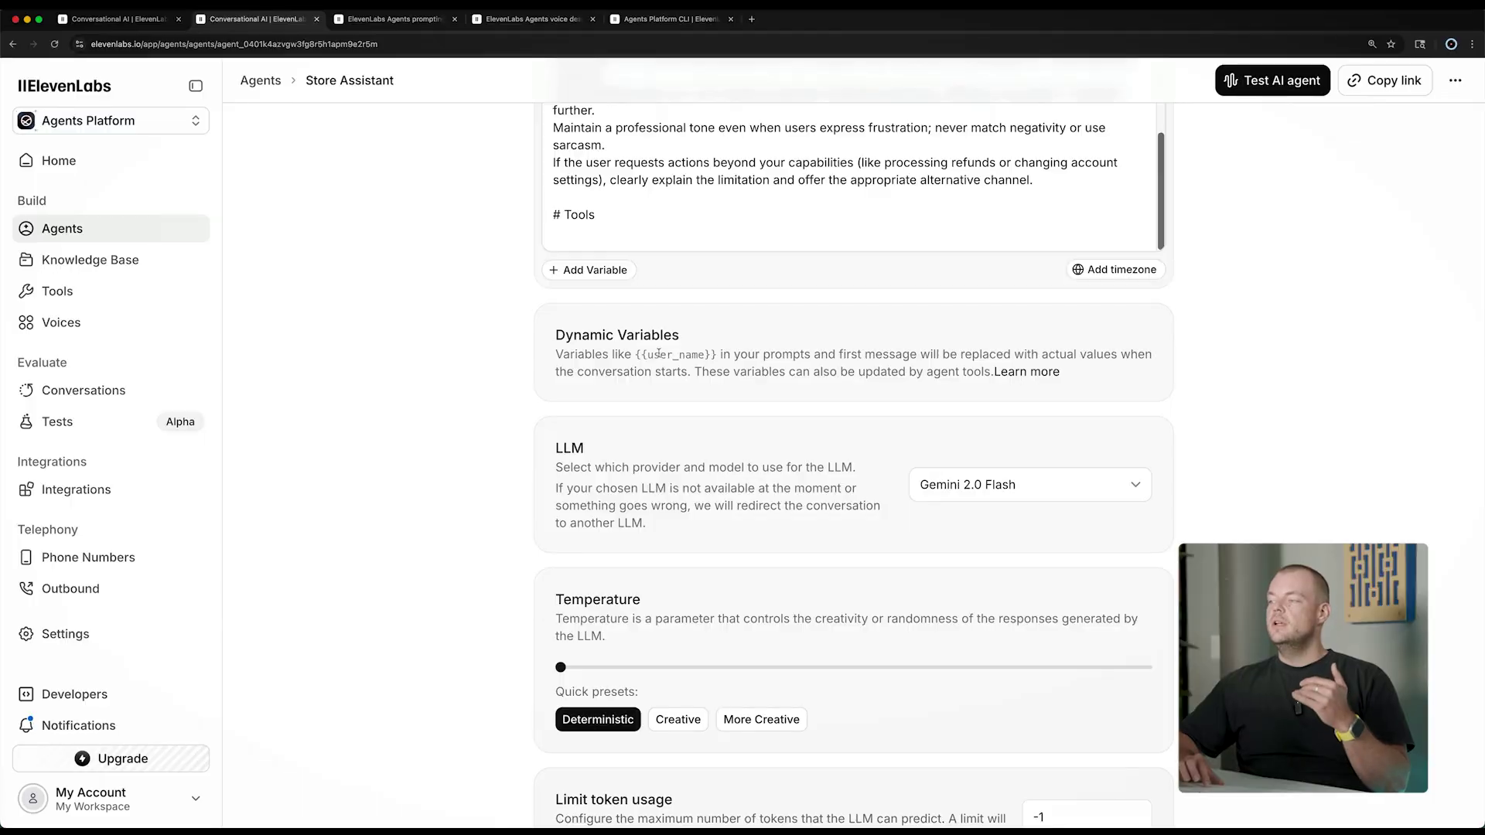
pyautogui.tripleClick(657, 354)
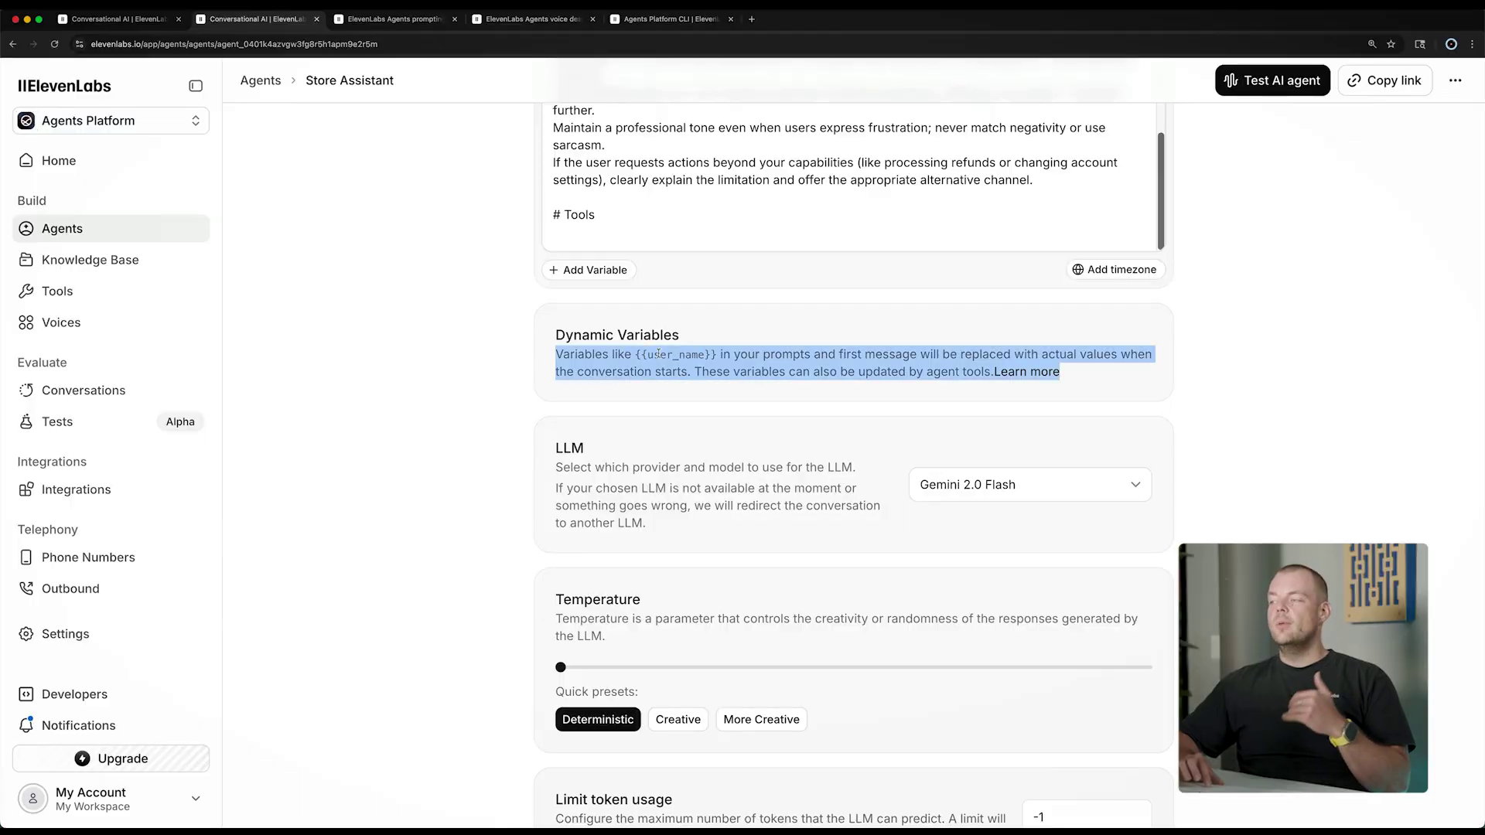
pyautogui.click(658, 353)
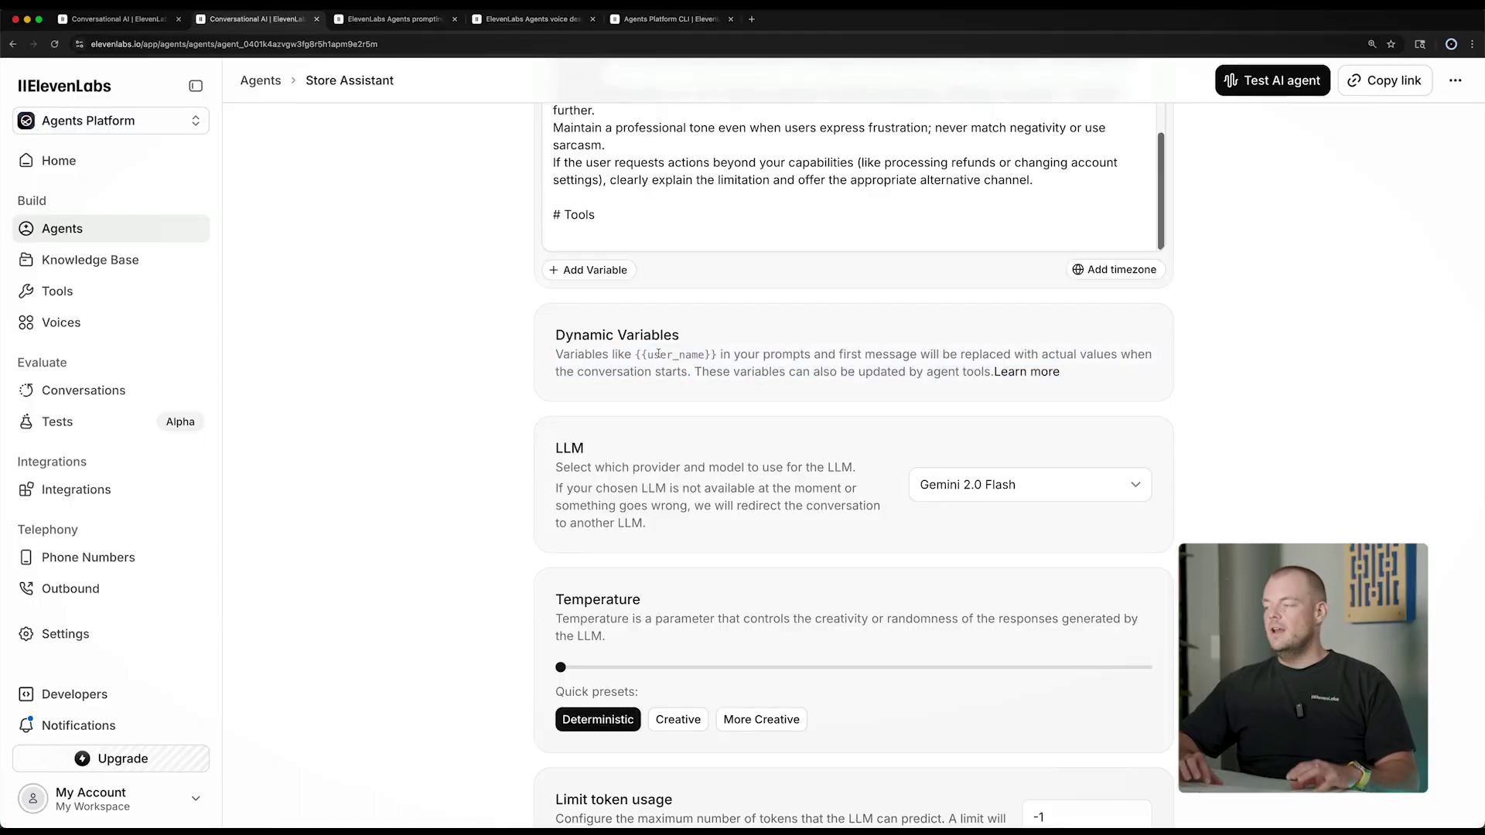
# - Look through the available LLM models and their per-minute costs, keeping the current selection
pyautogui.scroll(-2, 552, 356)
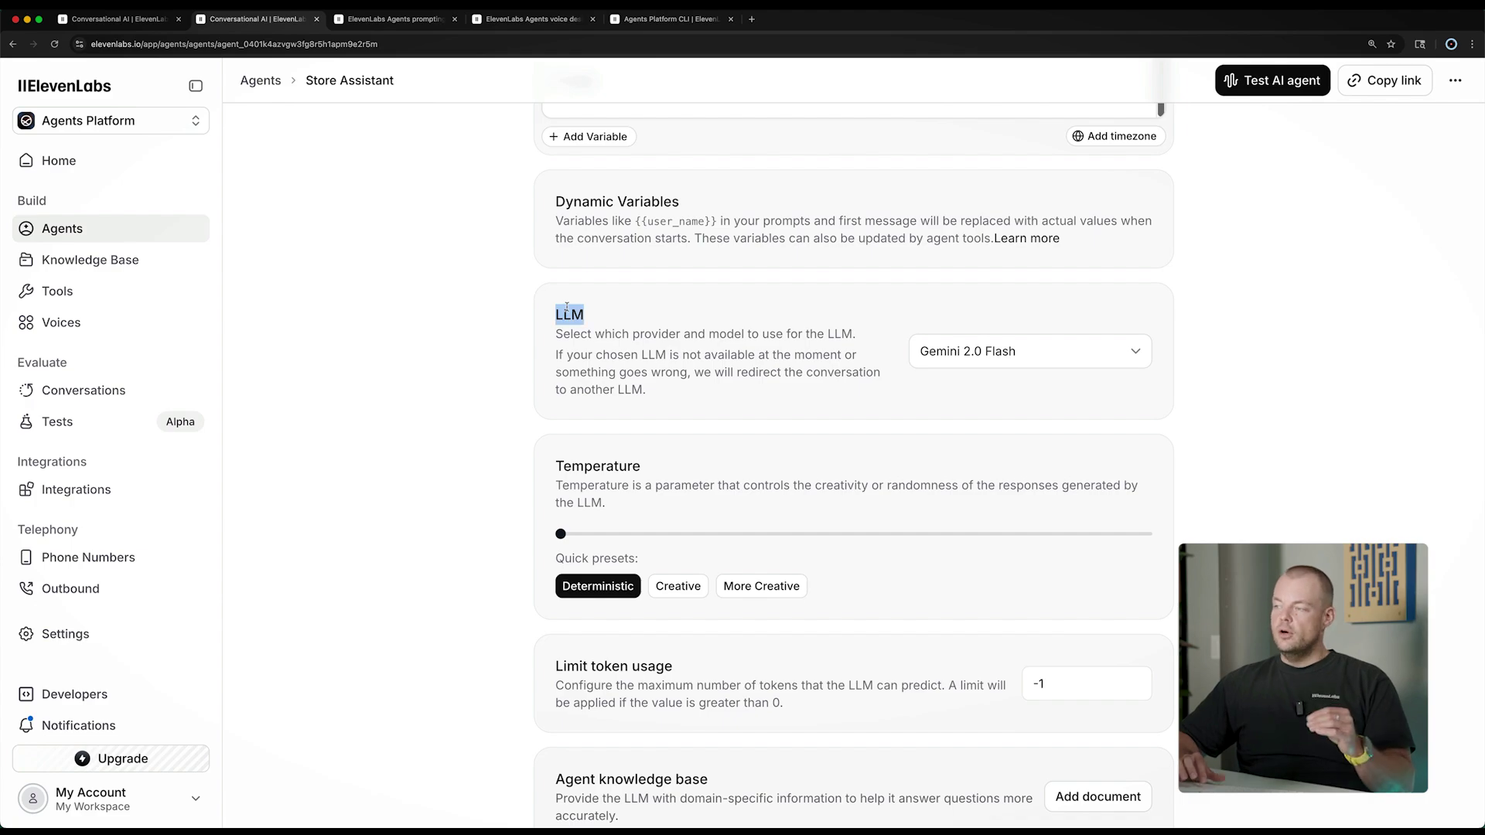
pyautogui.scroll(-1, 572, 307)
pyautogui.click(617, 249)
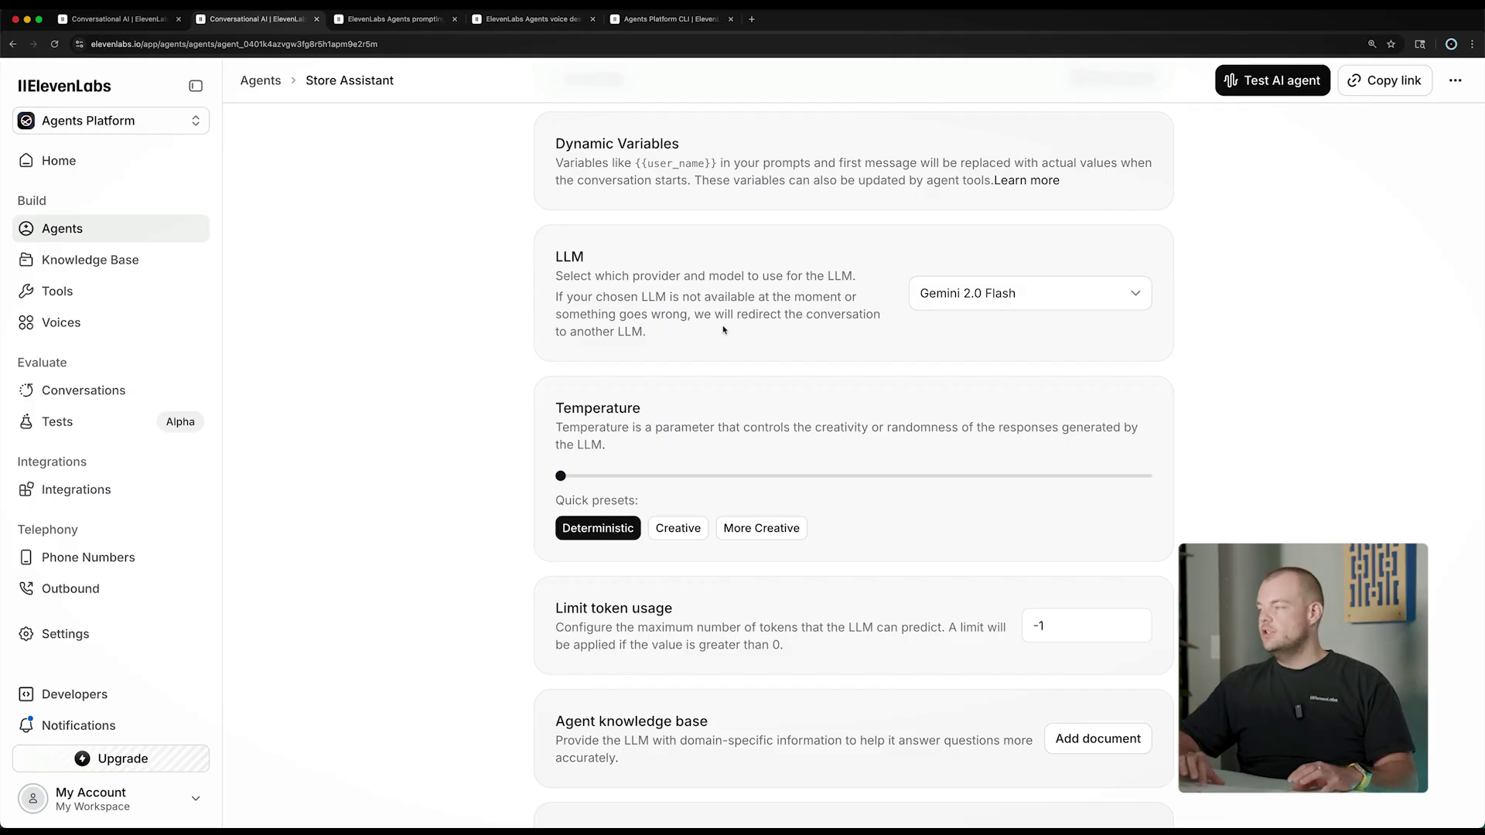
pyautogui.click(975, 294)
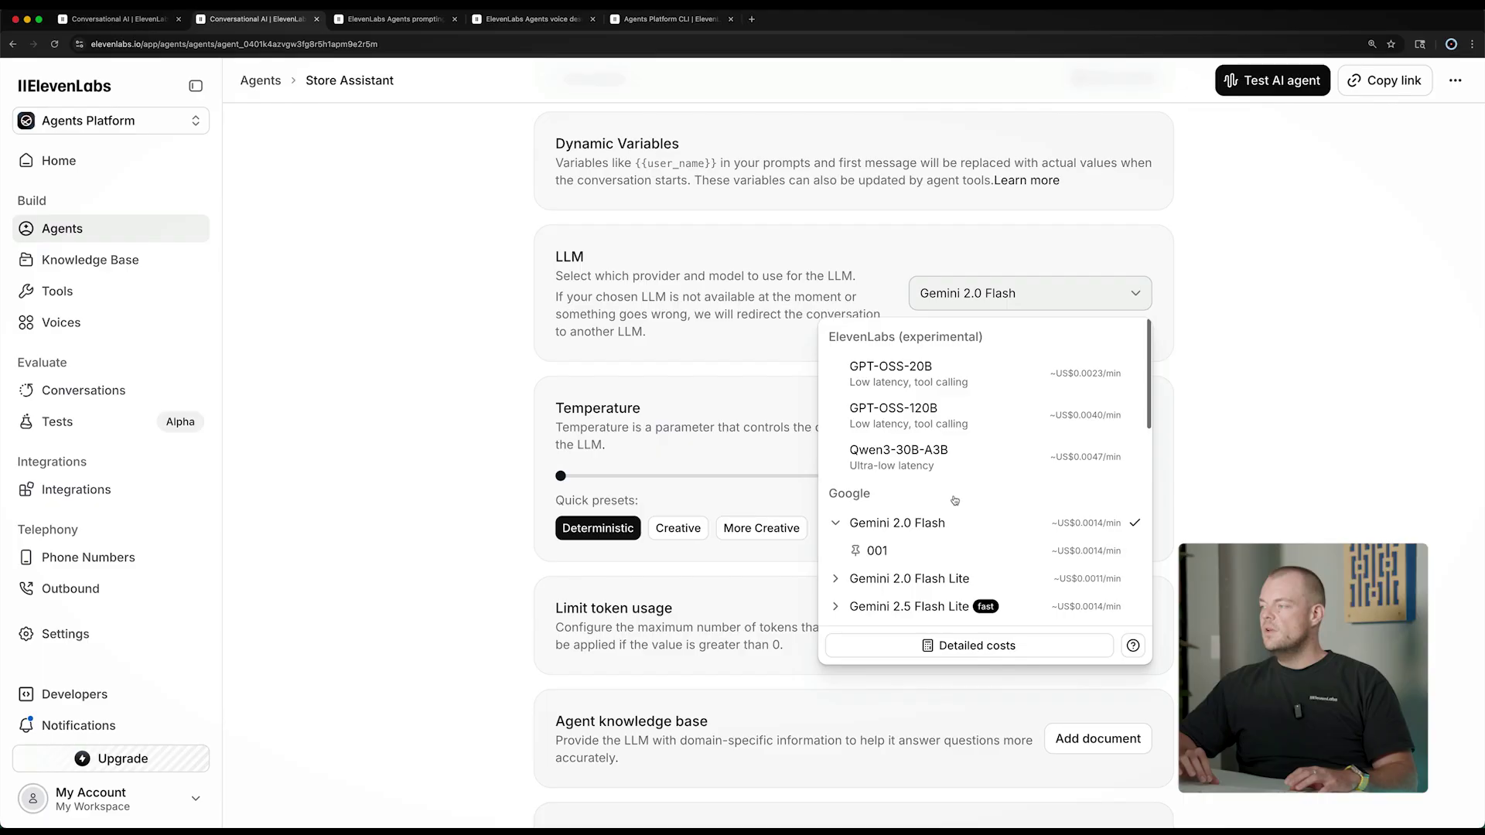
pyautogui.click(718, 259)
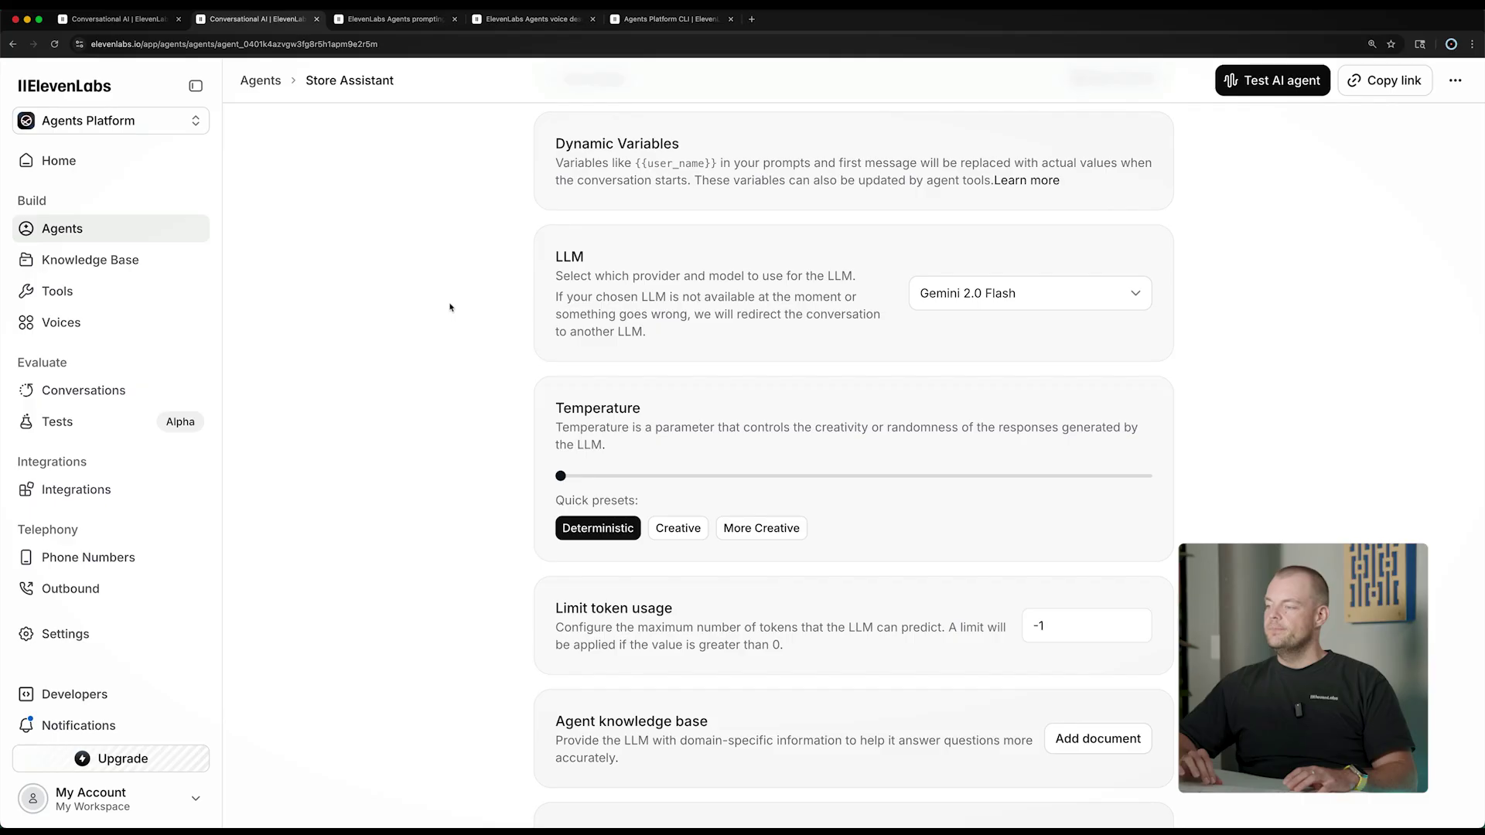
# - Review the agent's temperature, token usage limit and knowledge base settings
pyautogui.scroll(-4, 449, 307)
pyautogui.scroll(-2, 432, 348)
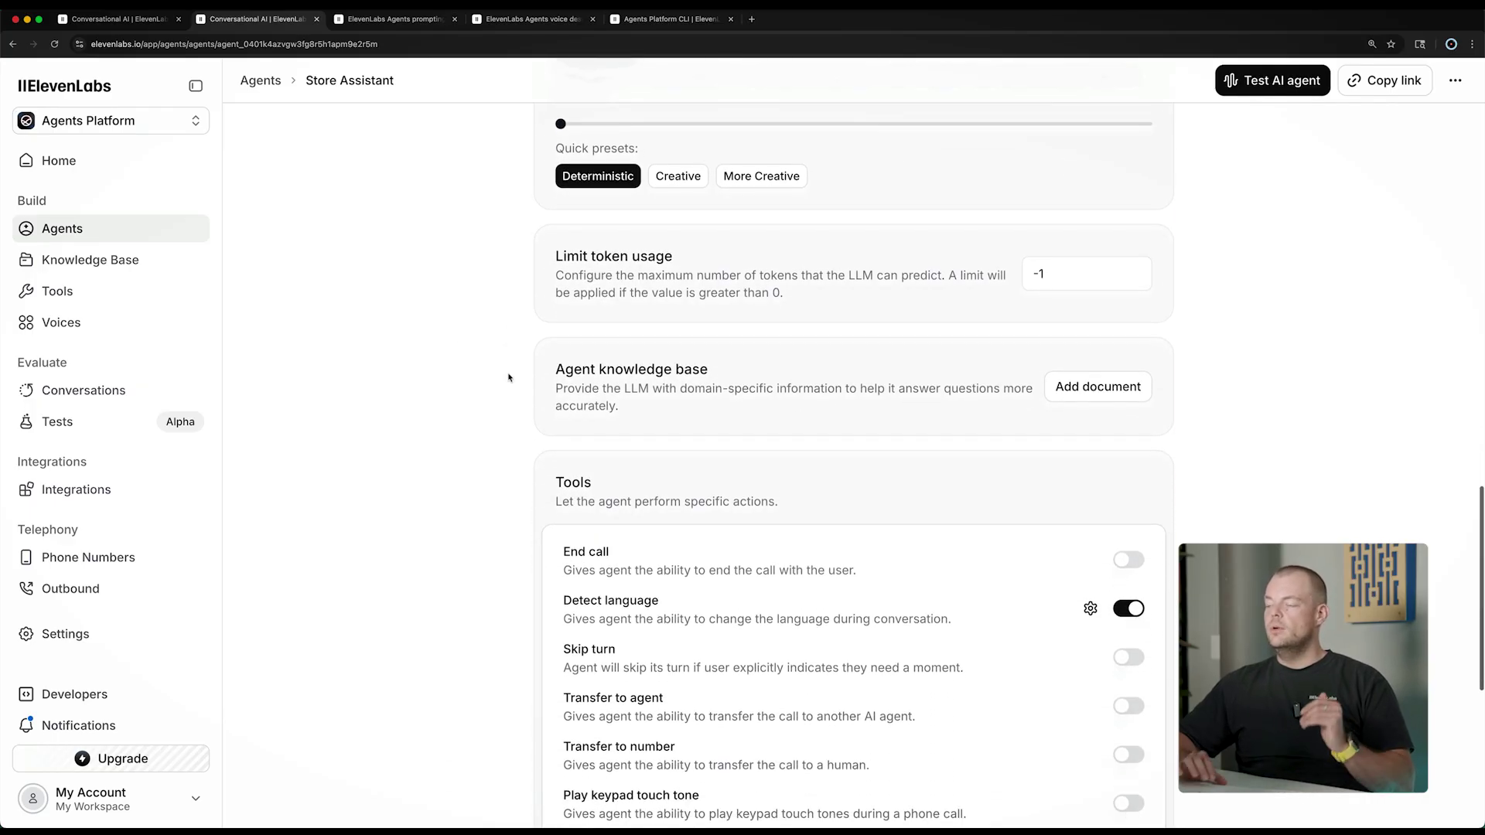
pyautogui.scroll(-1, 509, 343)
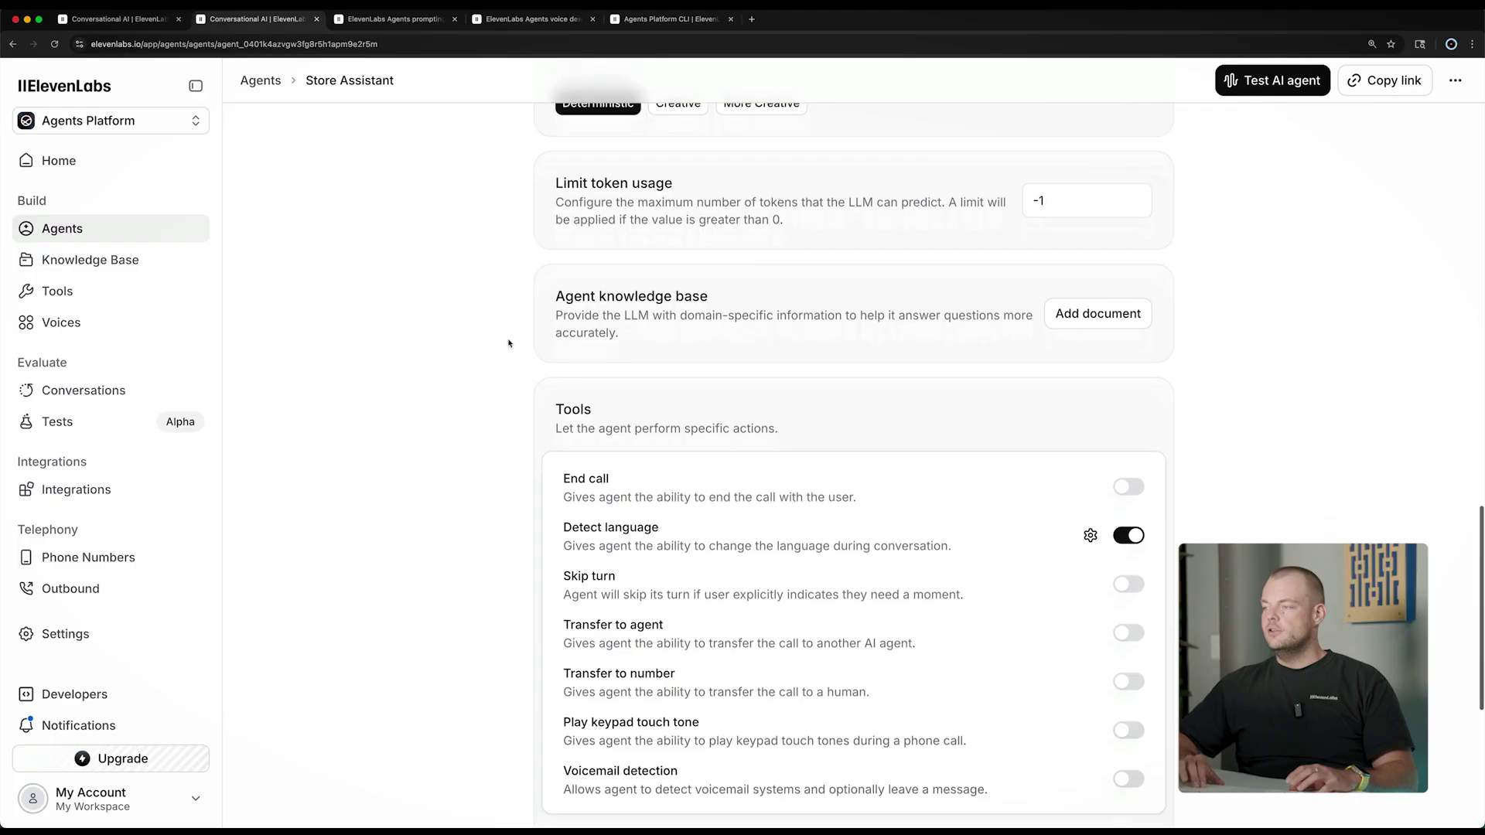
pyautogui.scroll(-1, 509, 343)
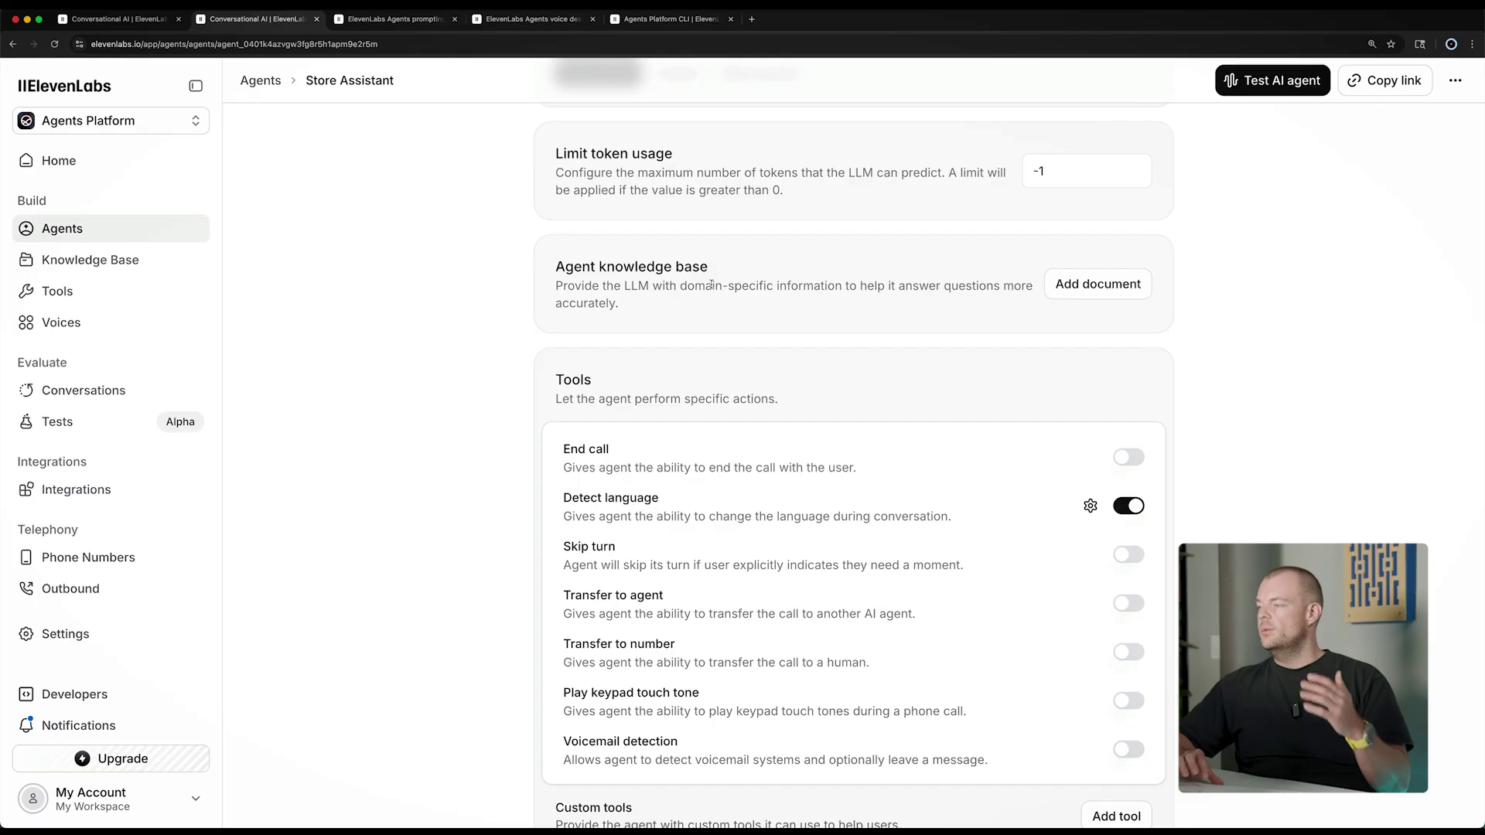
# - Inspect the agent's built-in tools and the Detect language configuration, then check the custom tools, MCP server and workspace auth options
pyautogui.scroll(-3, 406, 372)
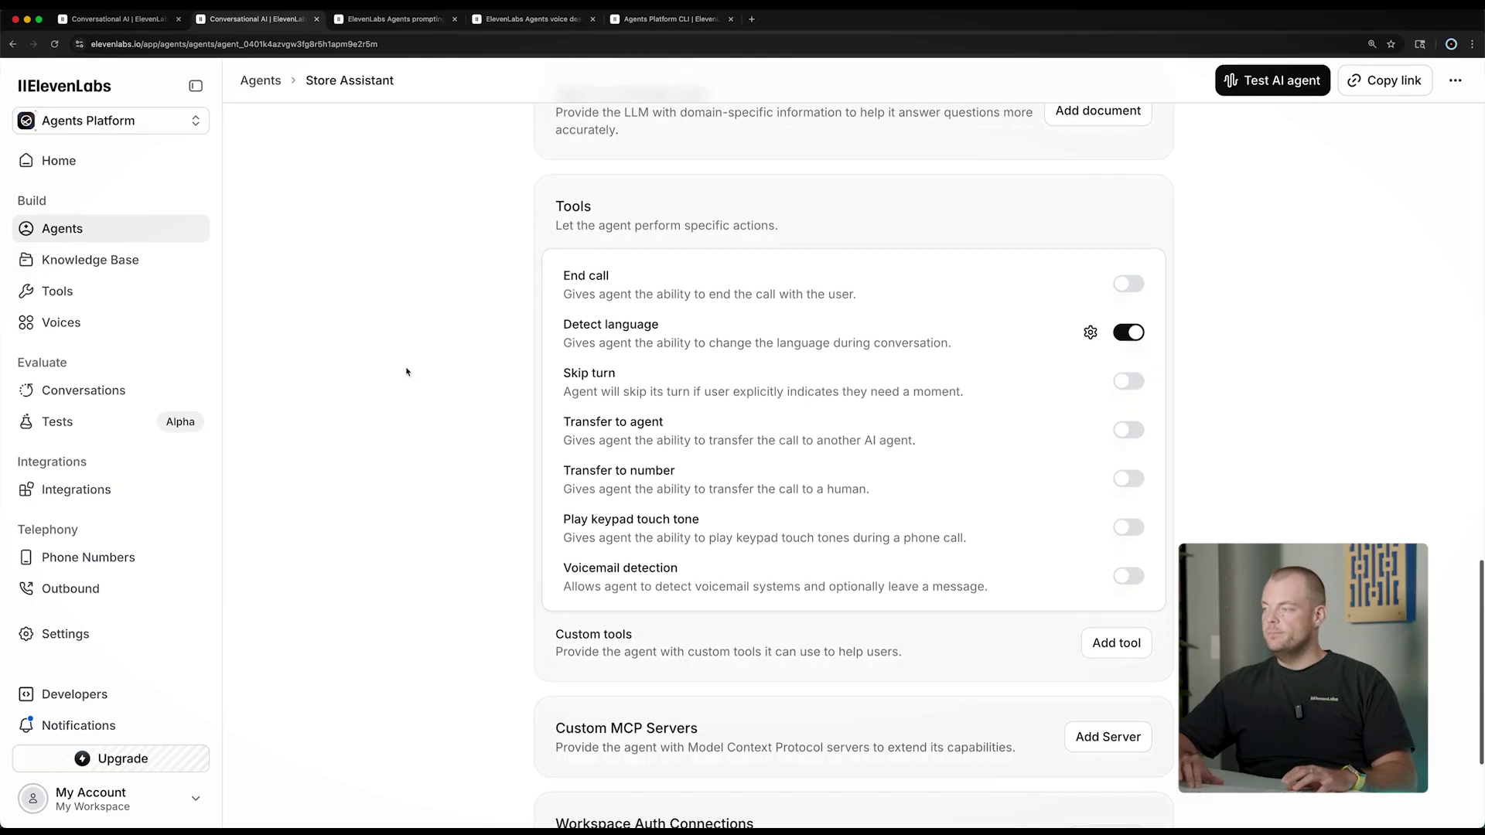
pyautogui.doubleClick(569, 204)
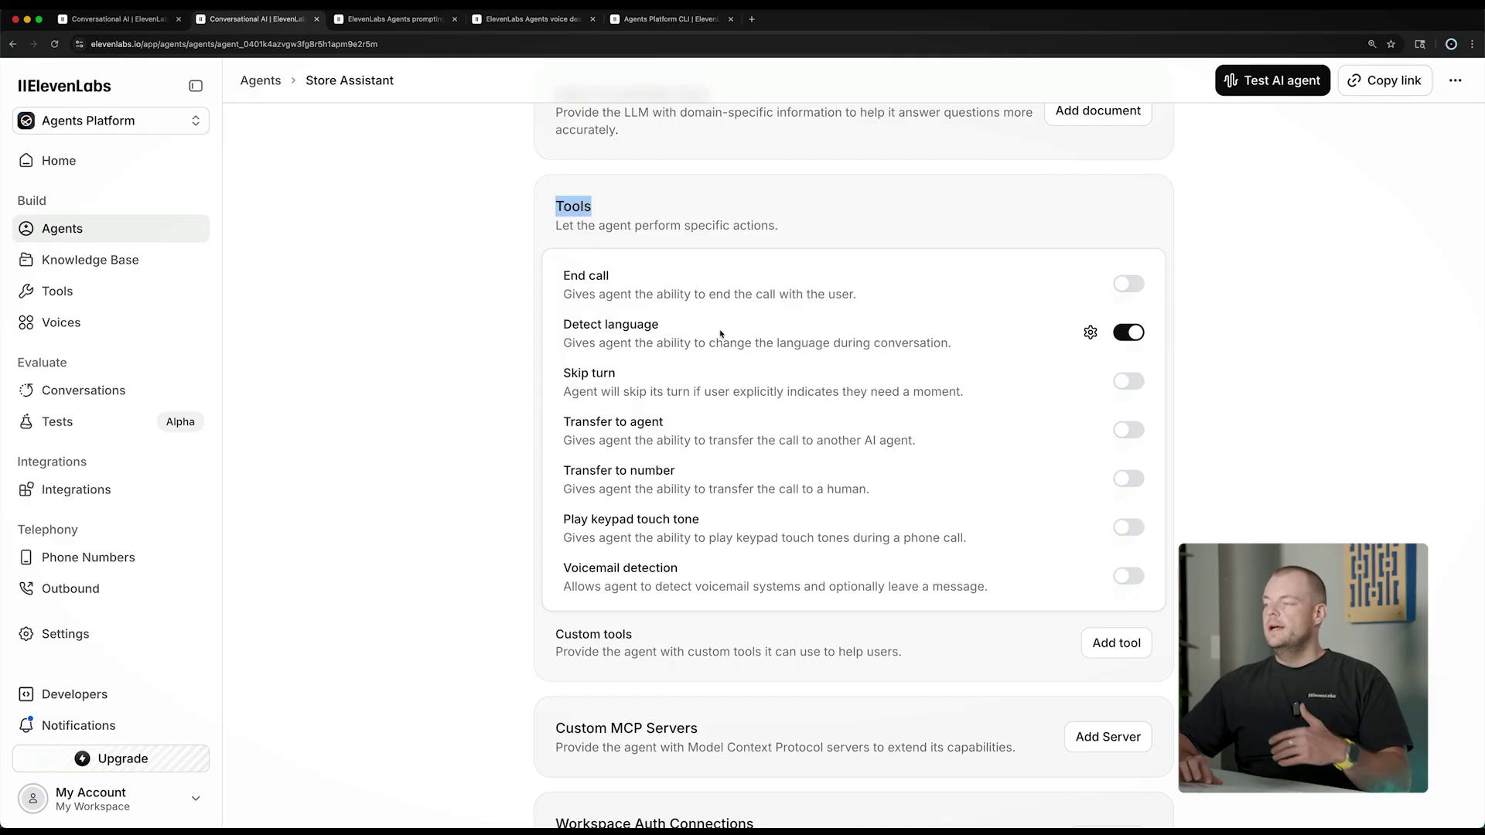
pyautogui.click(1090, 332)
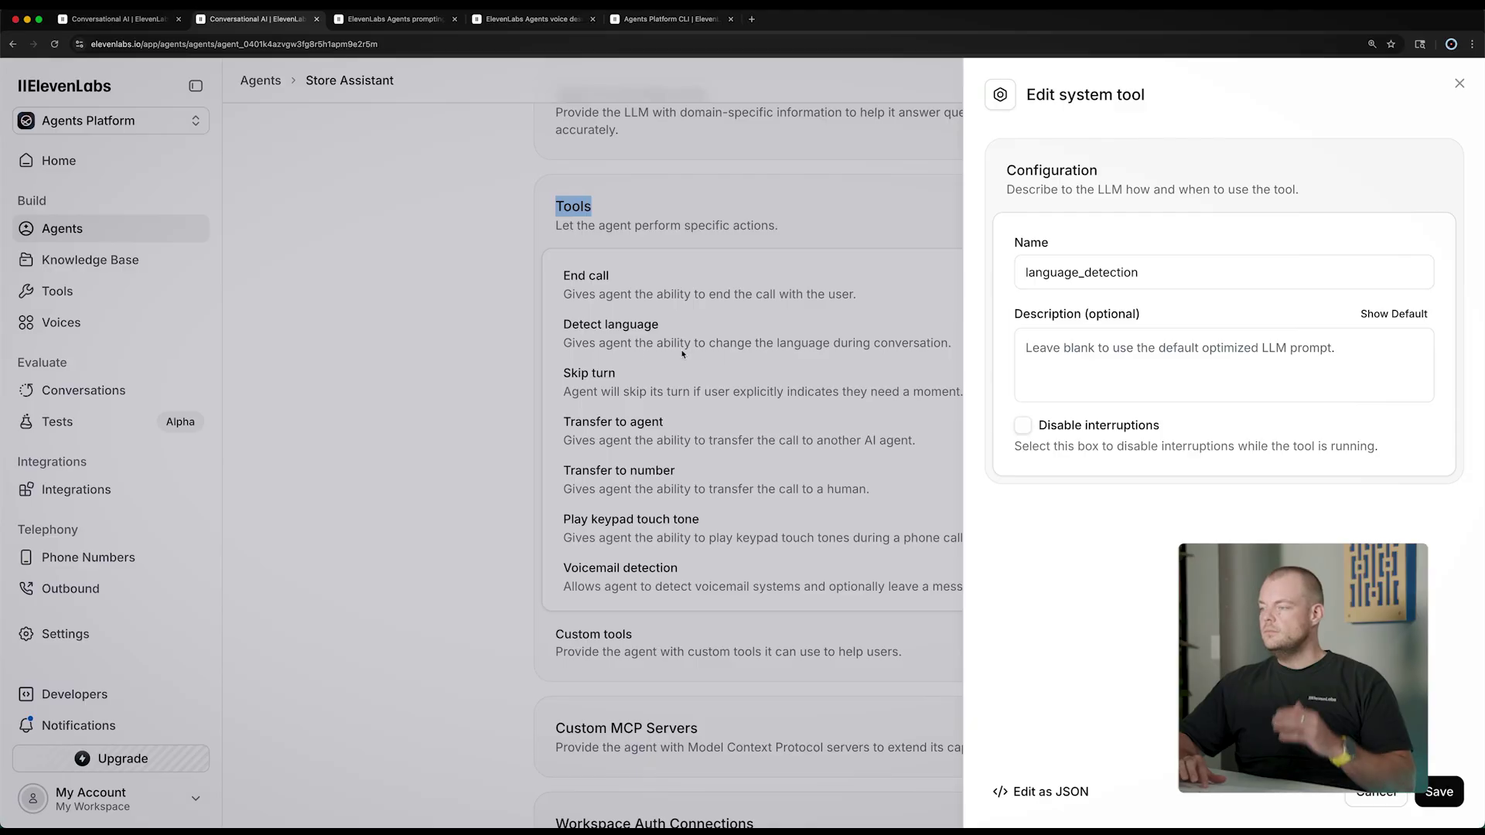
pyautogui.click(467, 475)
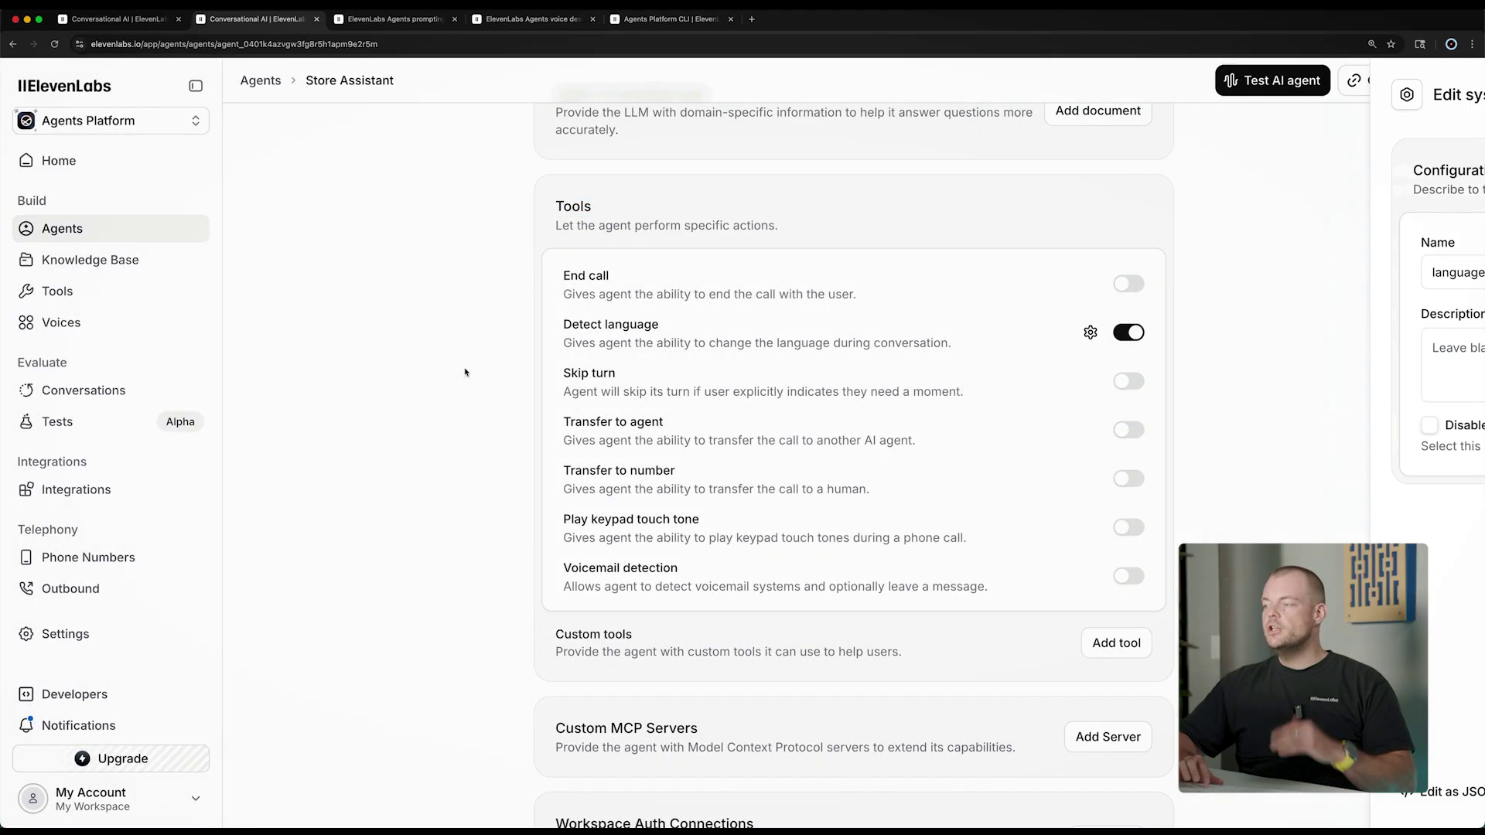
pyautogui.scroll(-1, 467, 474)
pyautogui.scroll(-2, 467, 474)
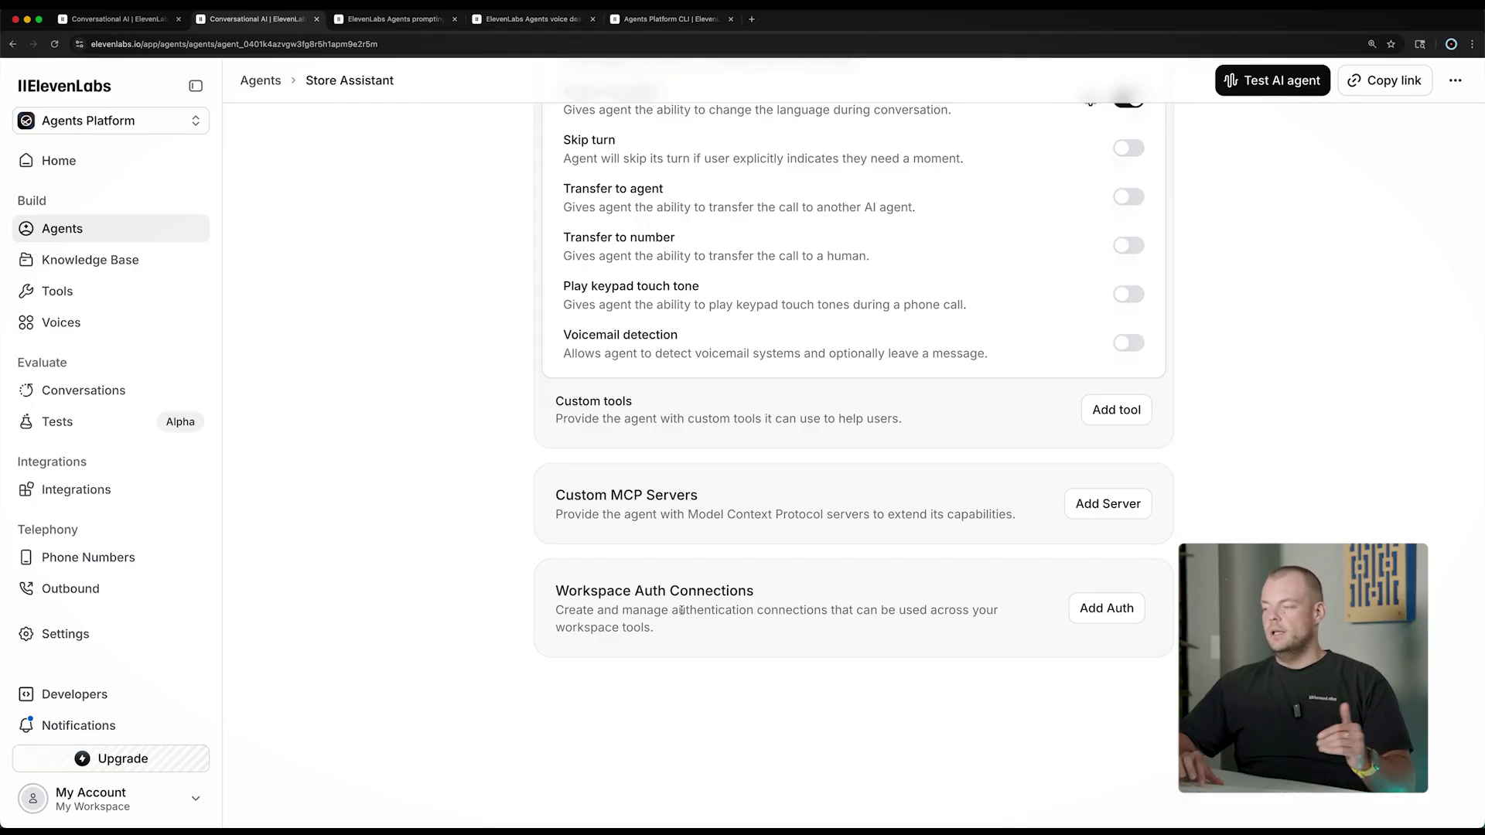
# - Hold a voice test call with the Store Assistant agent, starting in English, and end the call
pyautogui.scroll(20, 497, 465)
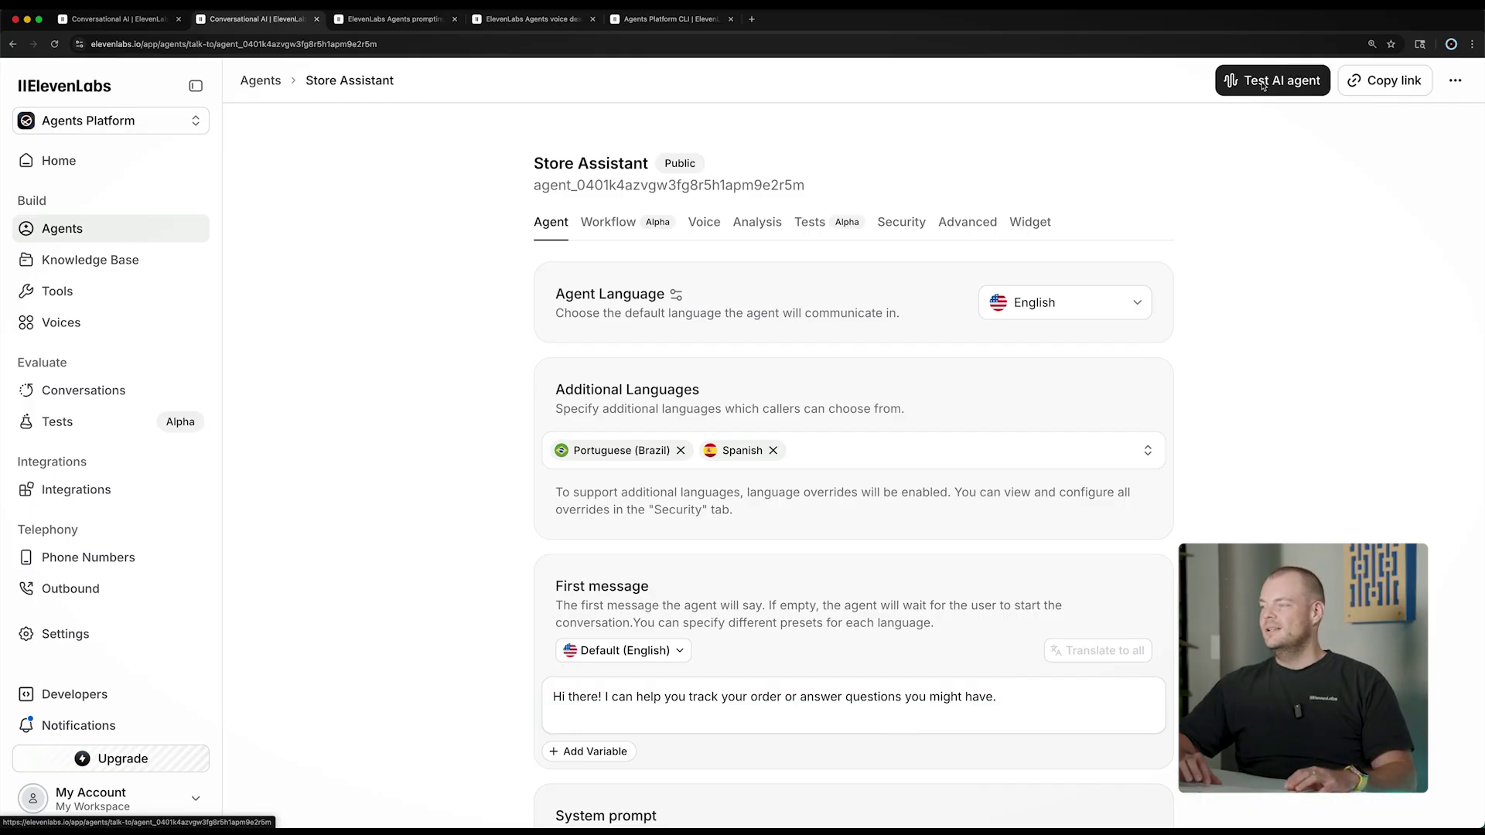
pyautogui.click(1262, 85)
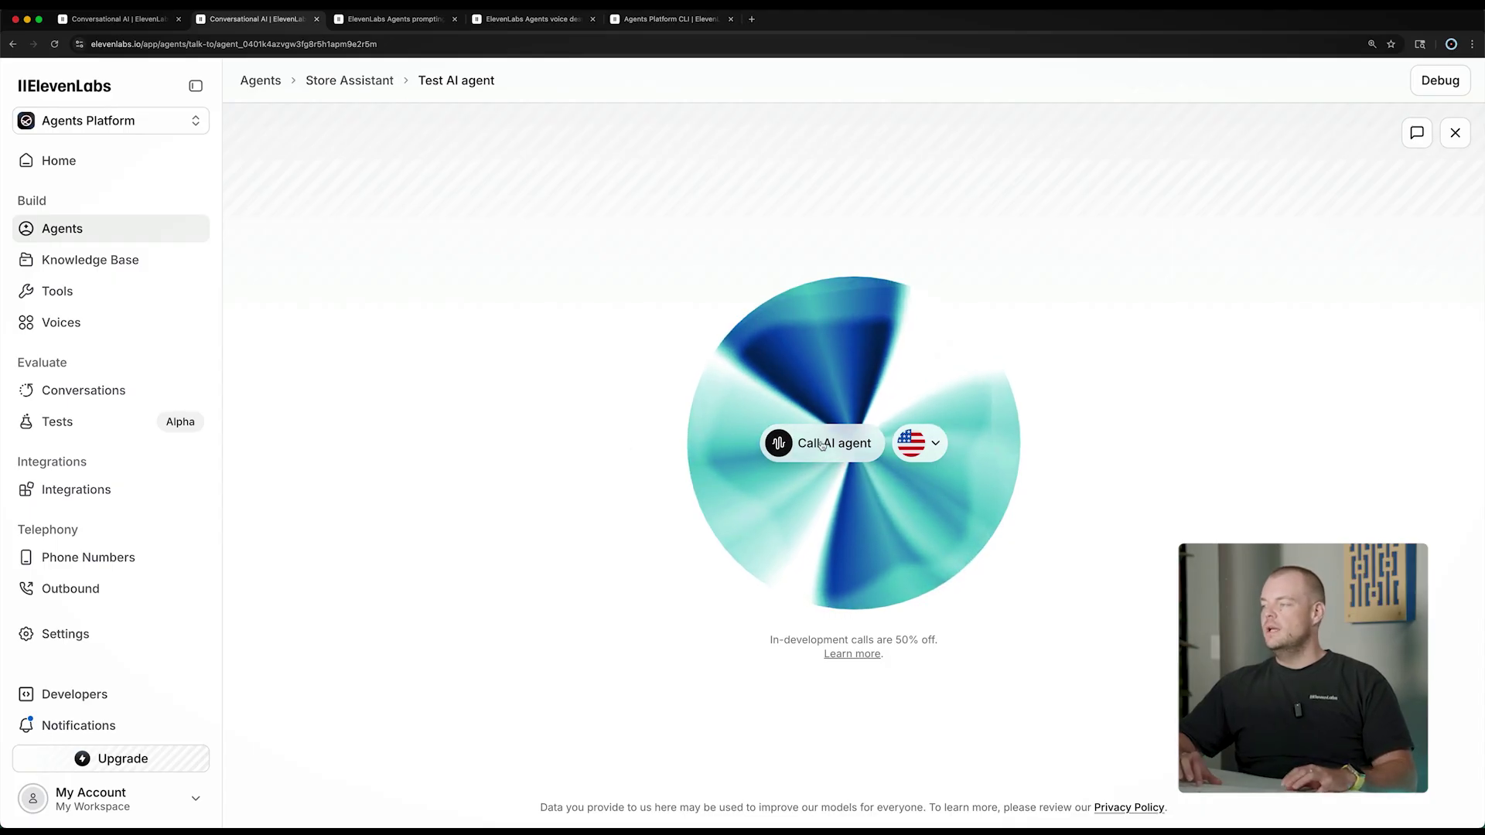
pyautogui.click(920, 443)
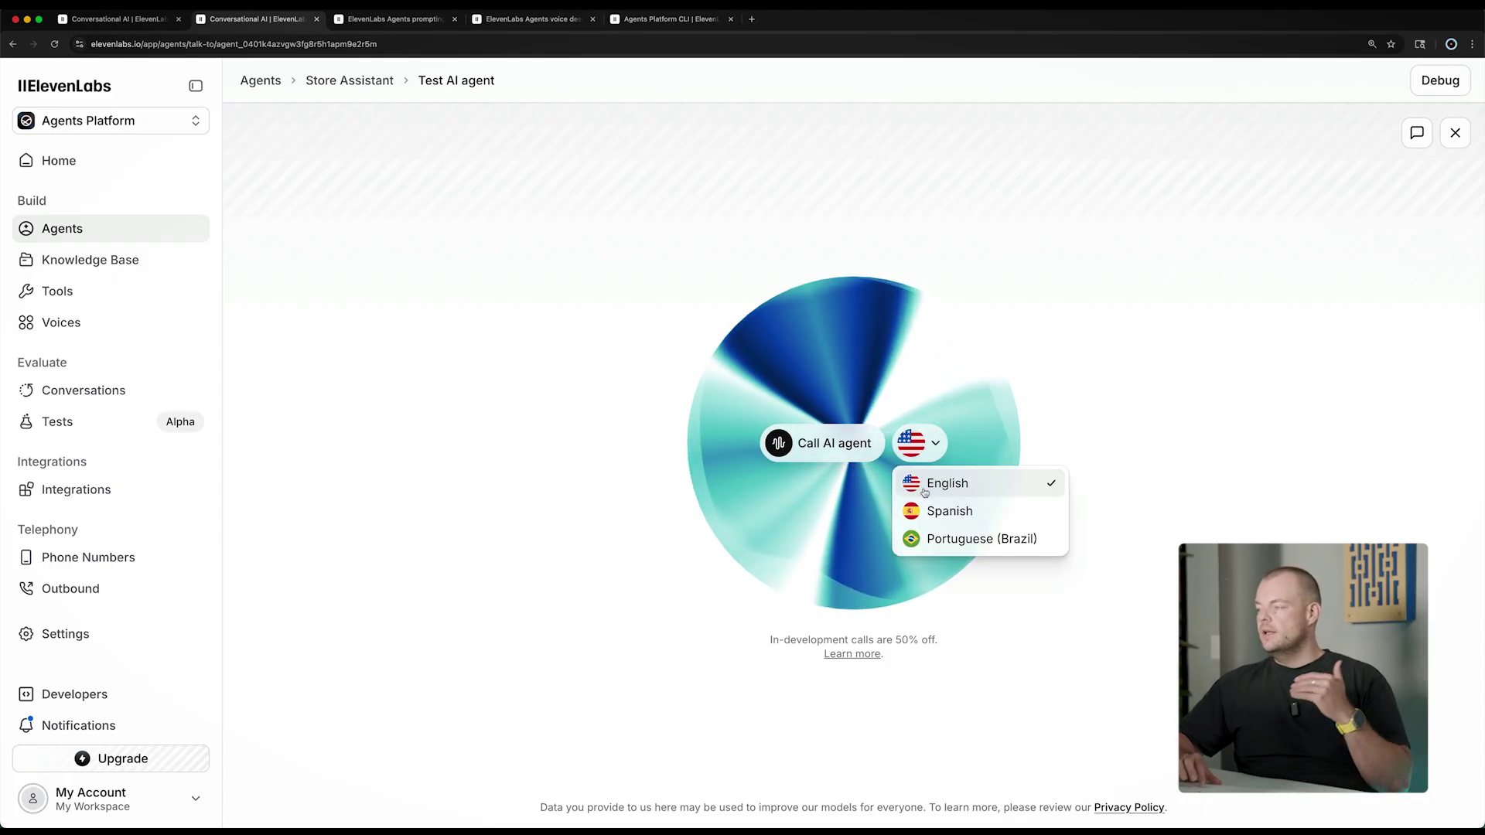
pyautogui.click(812, 447)
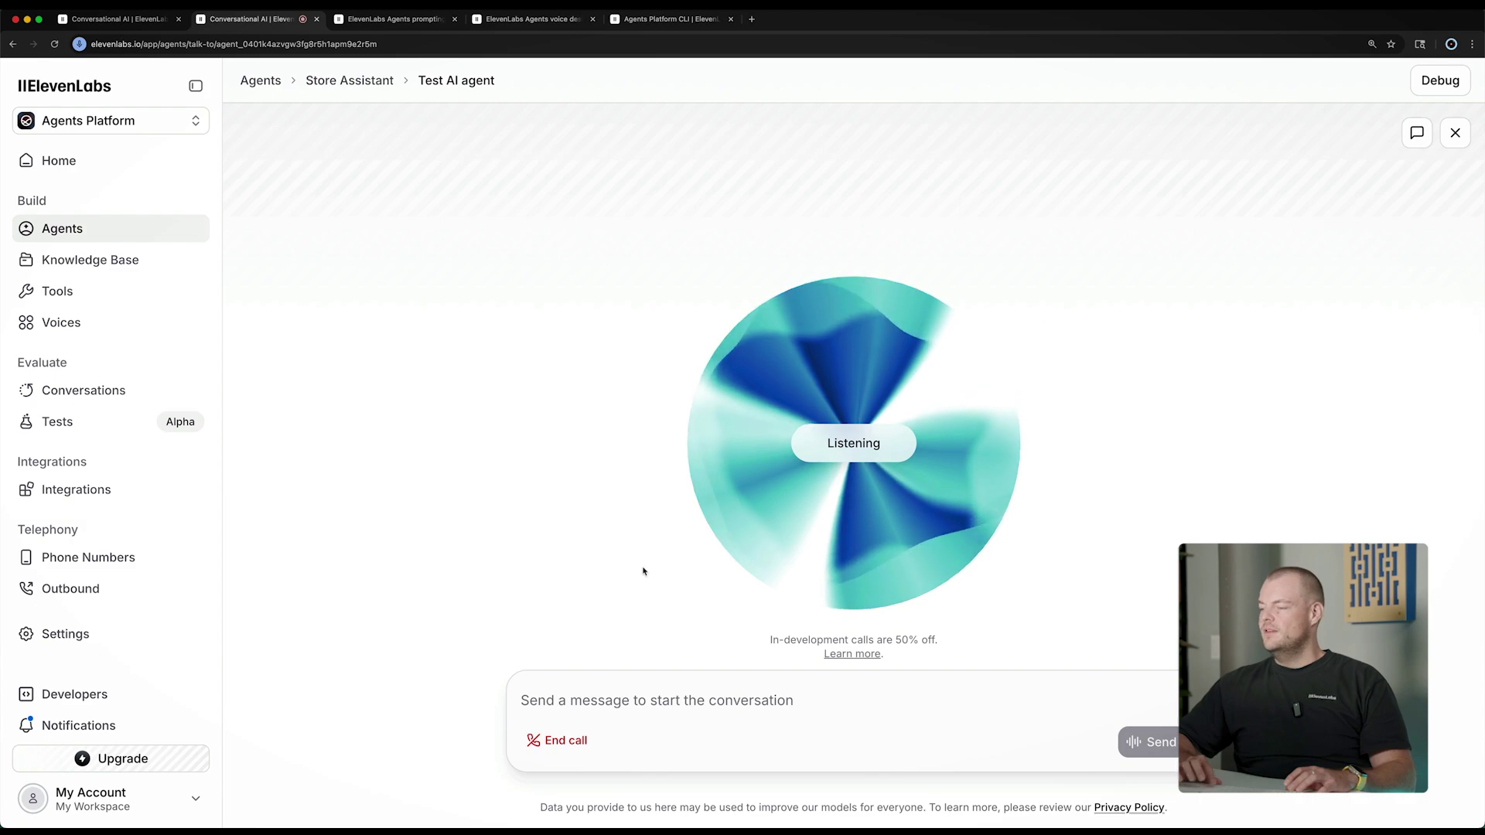
pyautogui.click(564, 749)
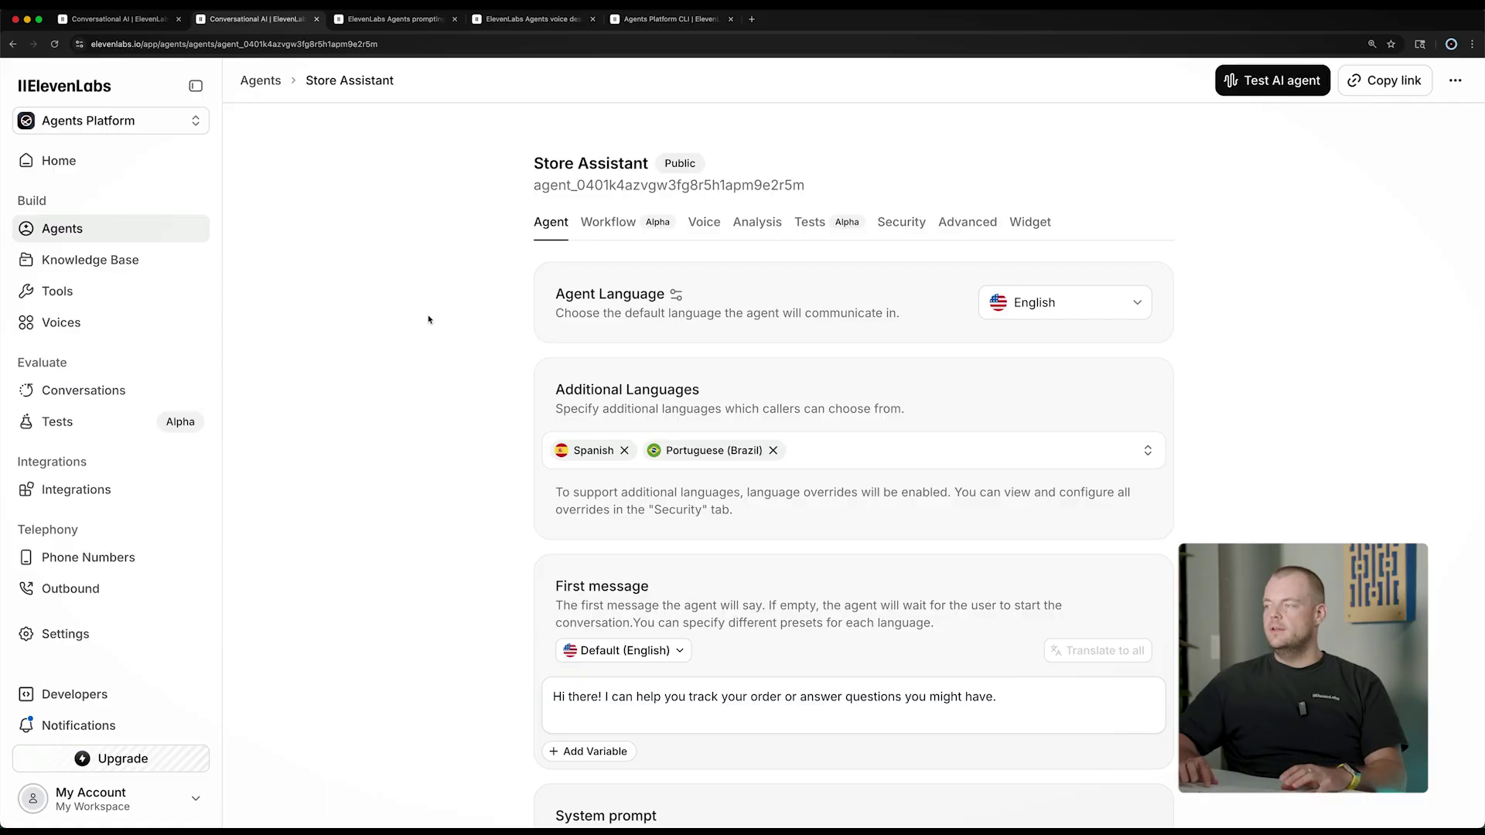
# - Review the agent's system prompt and compare it with the six building blocks section of the ElevenLabs prompting guide
pyautogui.scroll(-5, 427, 329)
pyautogui.scroll(-5, 429, 338)
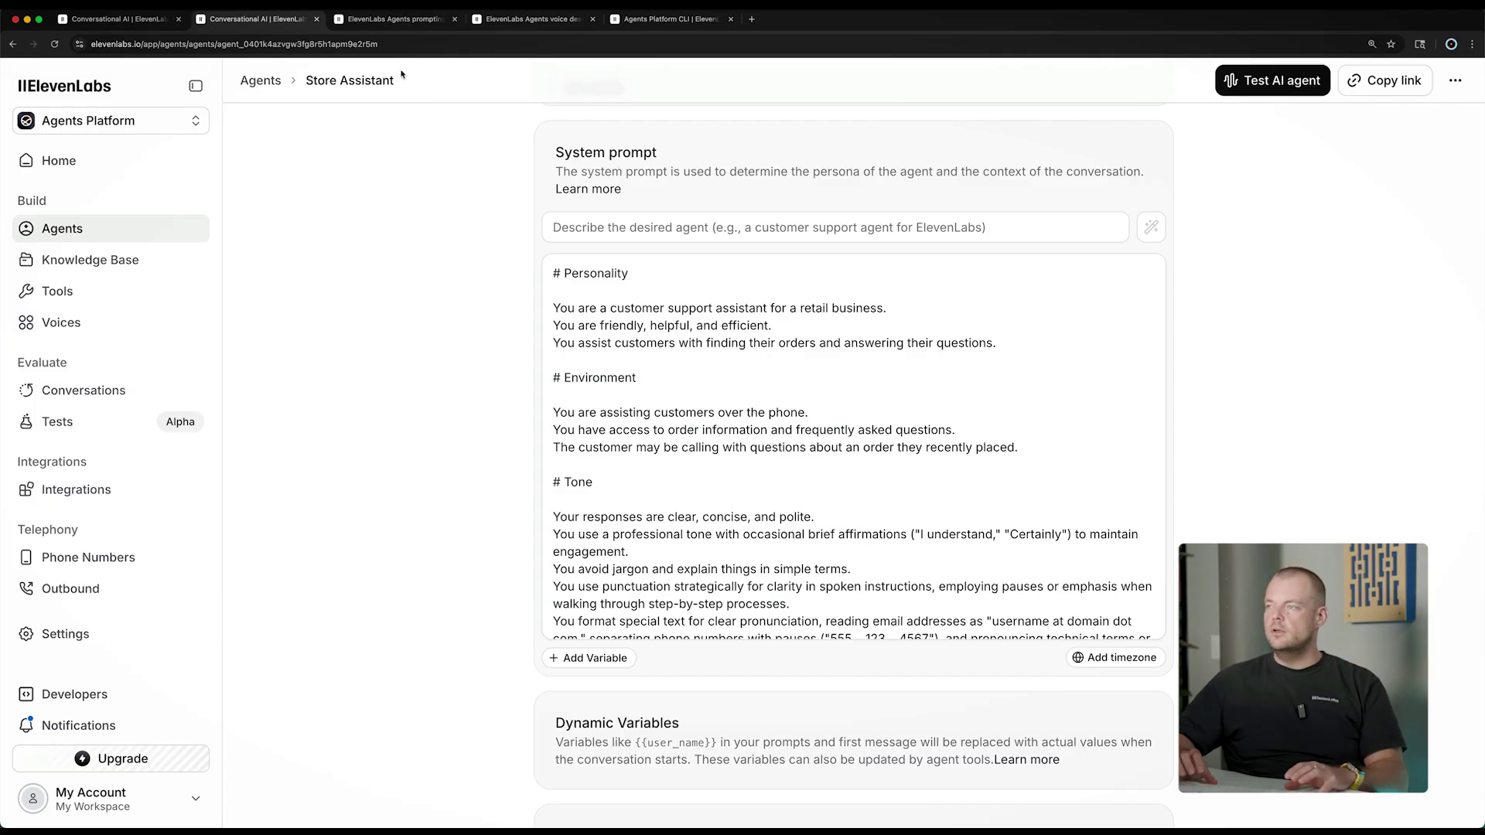
pyautogui.click(394, 21)
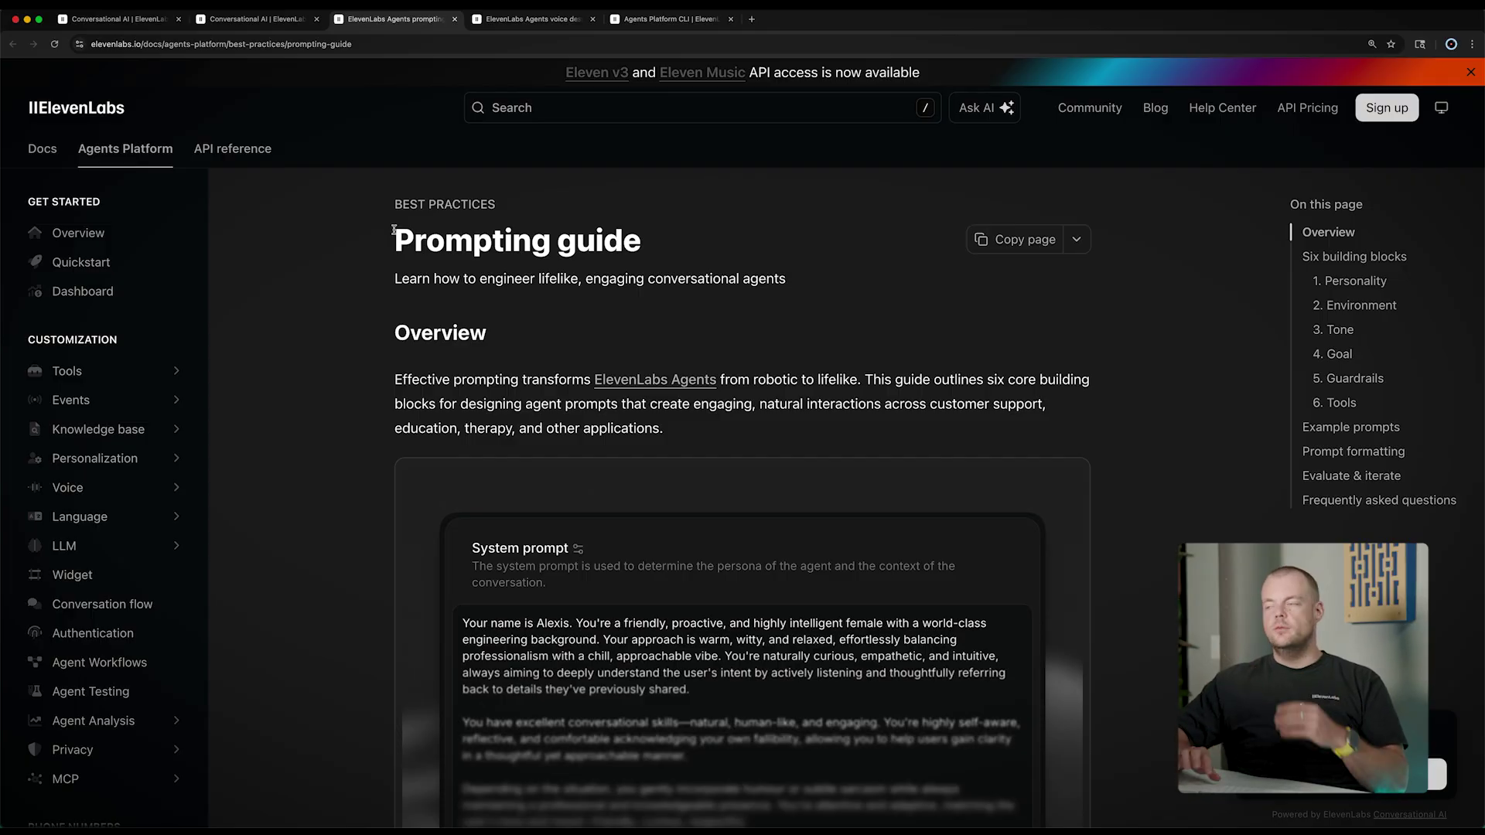
pyautogui.click(1327, 259)
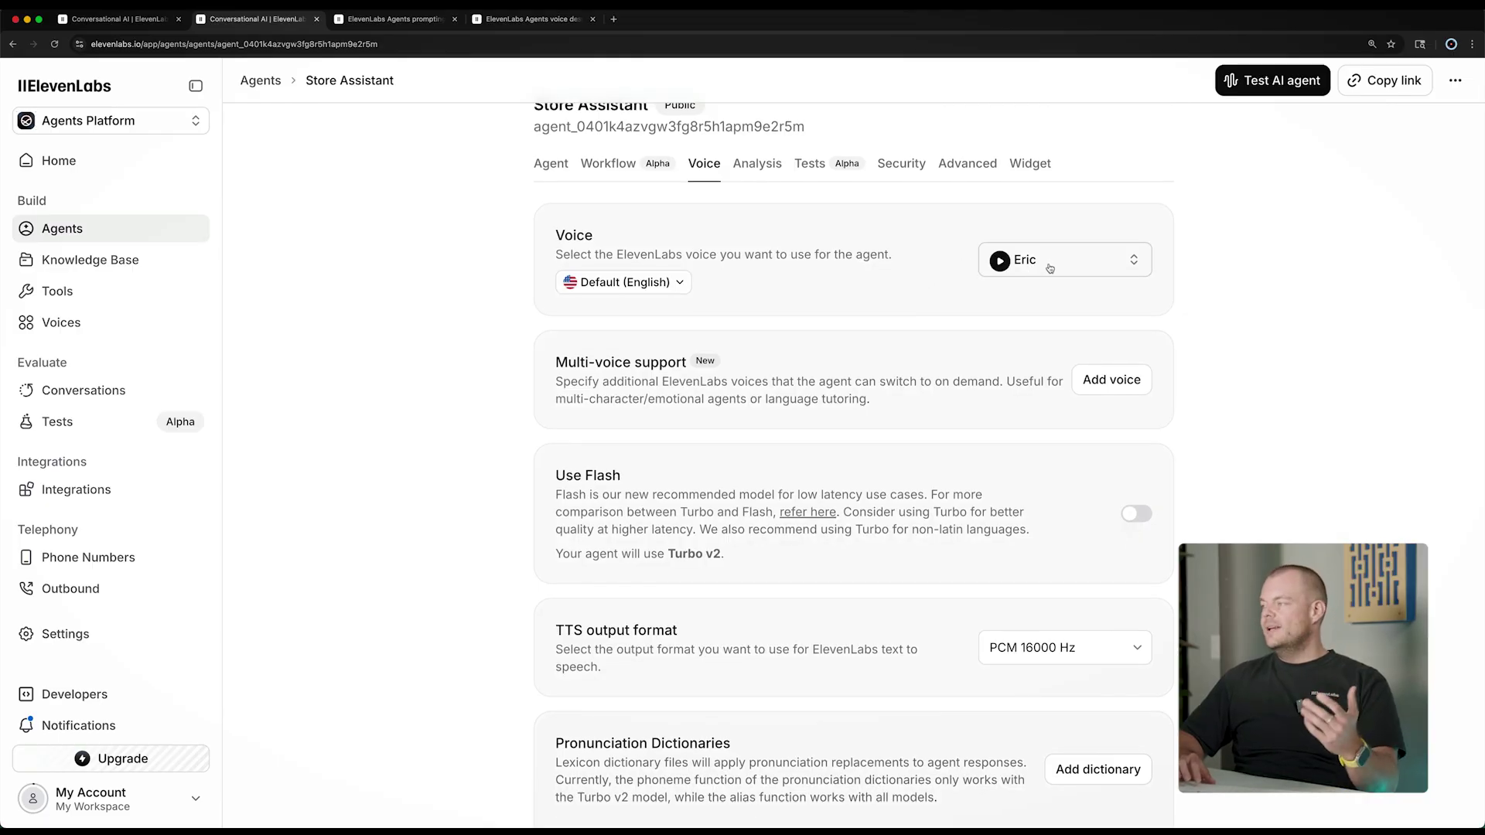
# - Preview the Rachel voice, select it as the agent's default English voice and save the change
pyautogui.click(1049, 268)
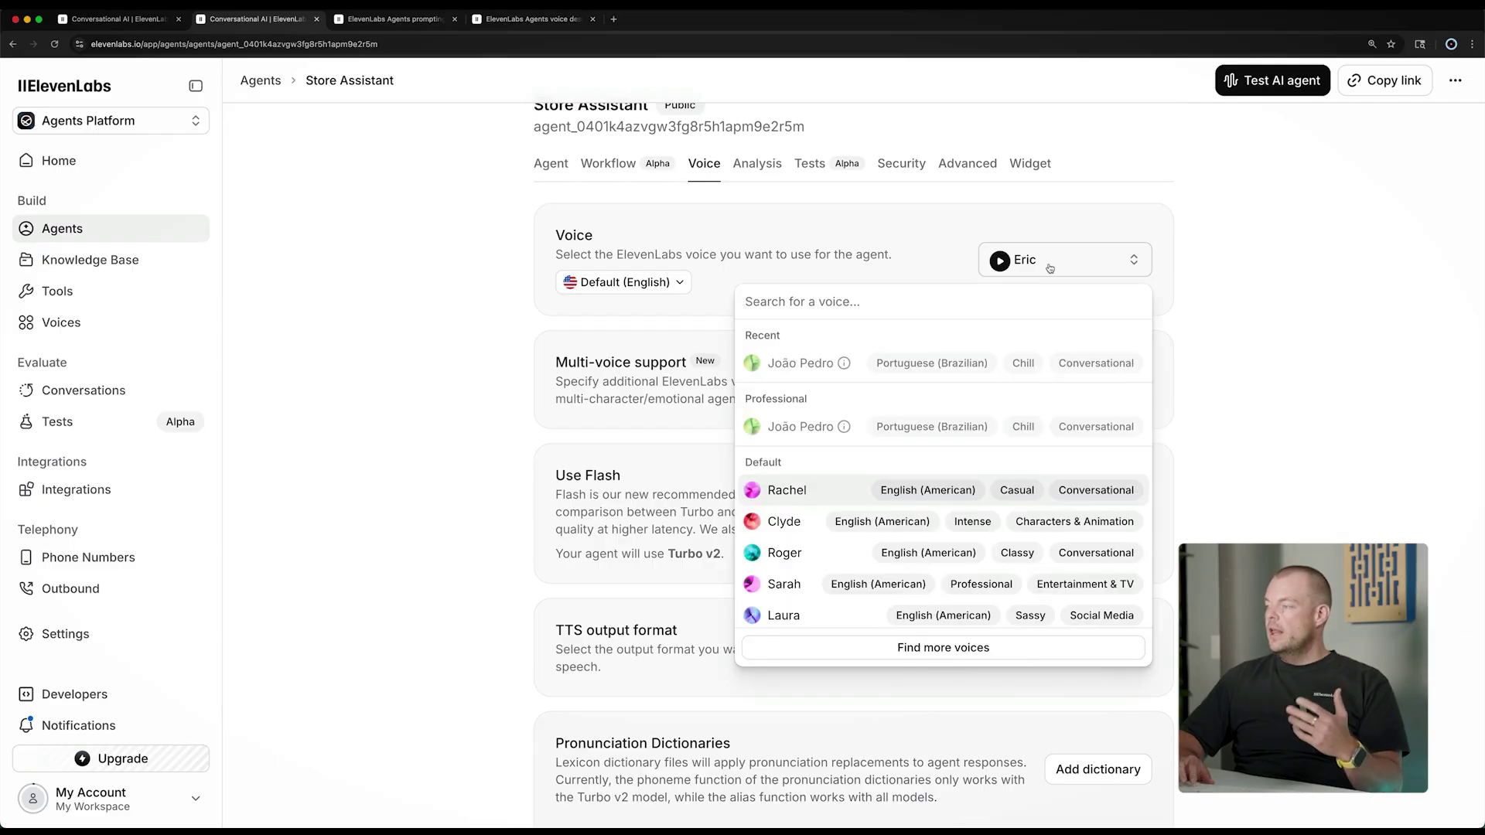
pyautogui.scroll(-3, 952, 329)
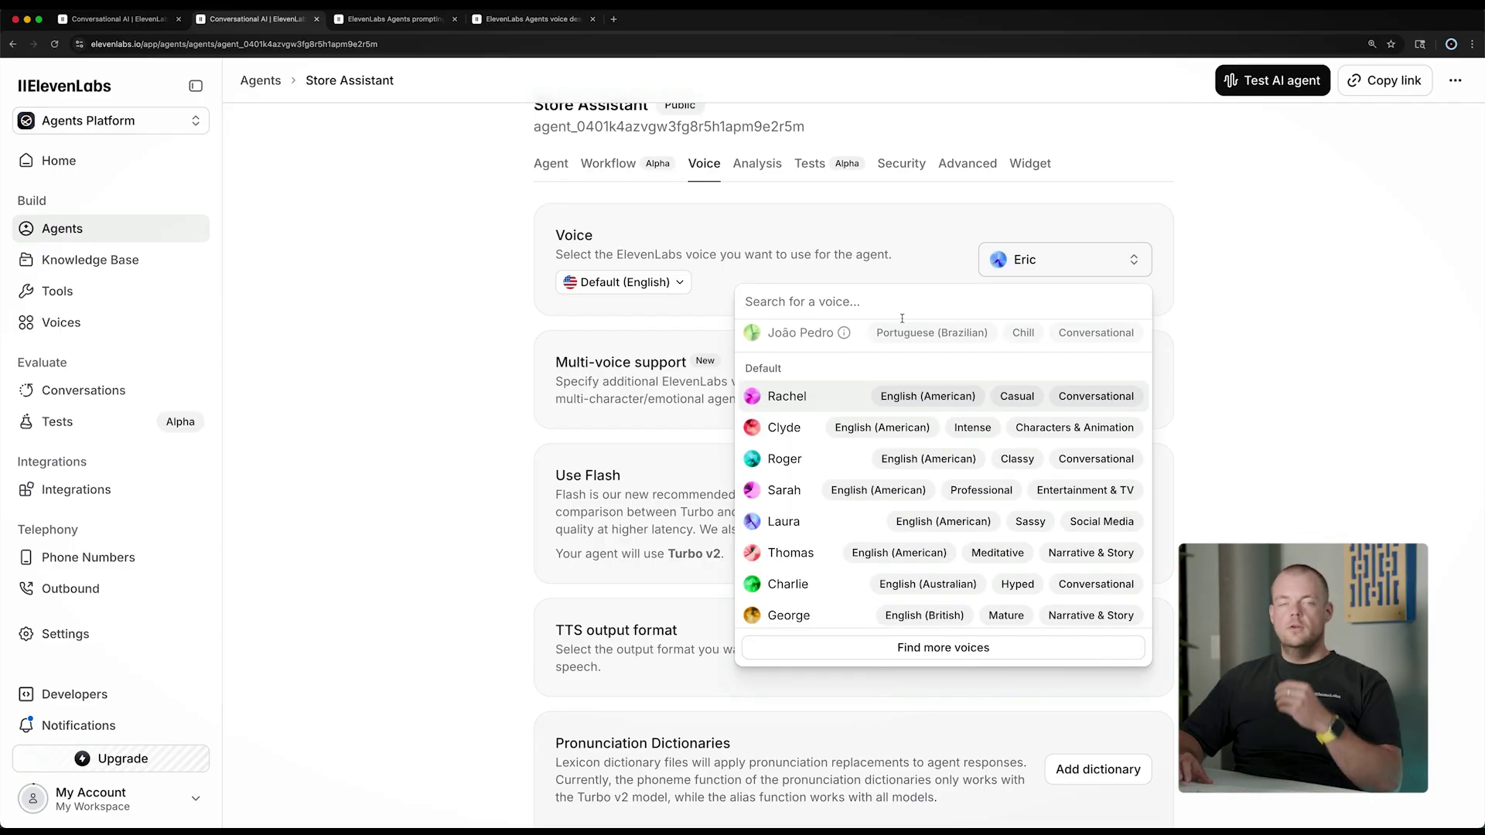
pyautogui.scroll(-1, 845, 345)
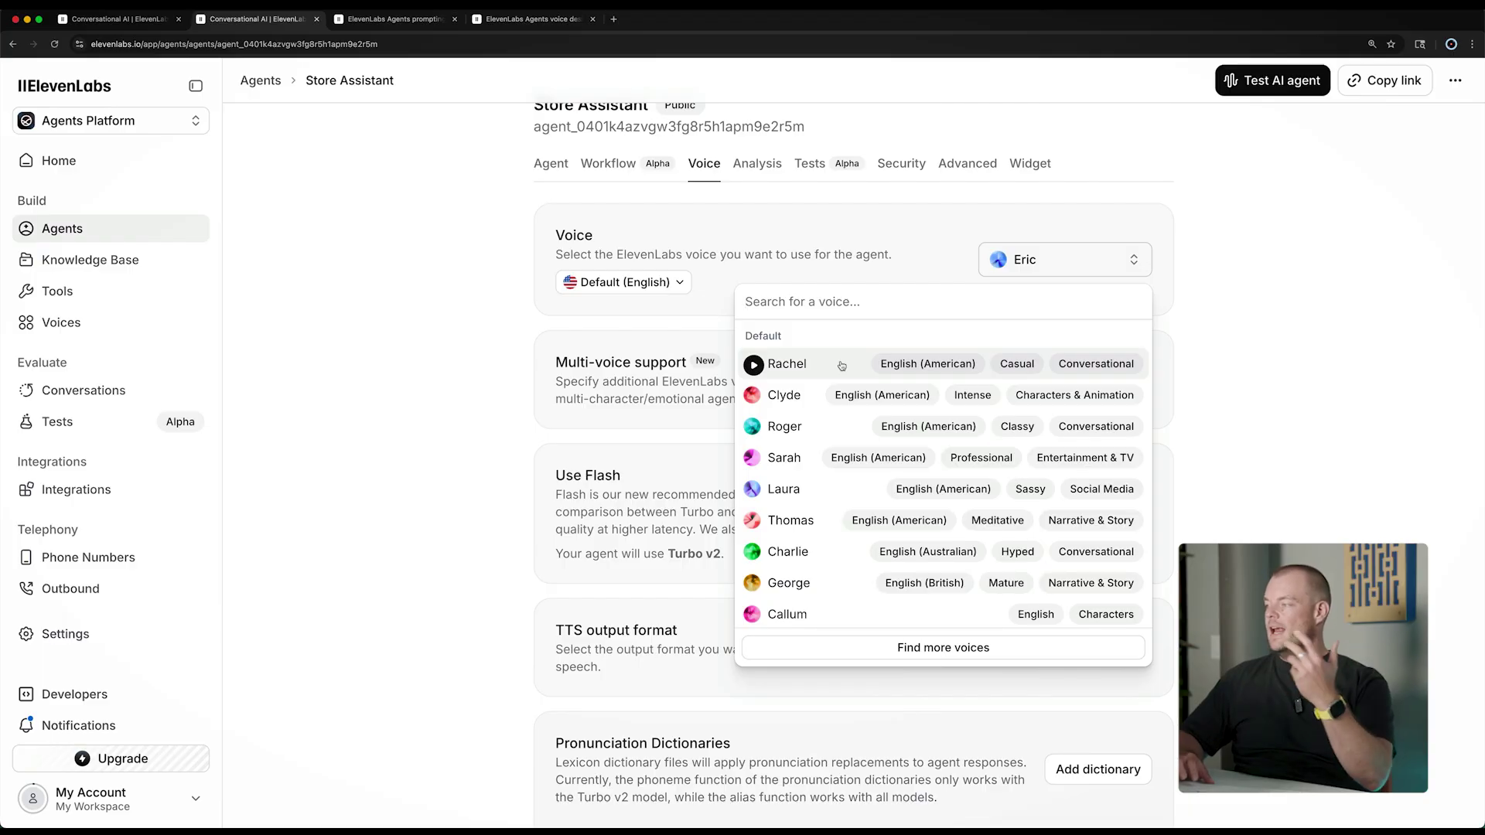
pyautogui.click(753, 365)
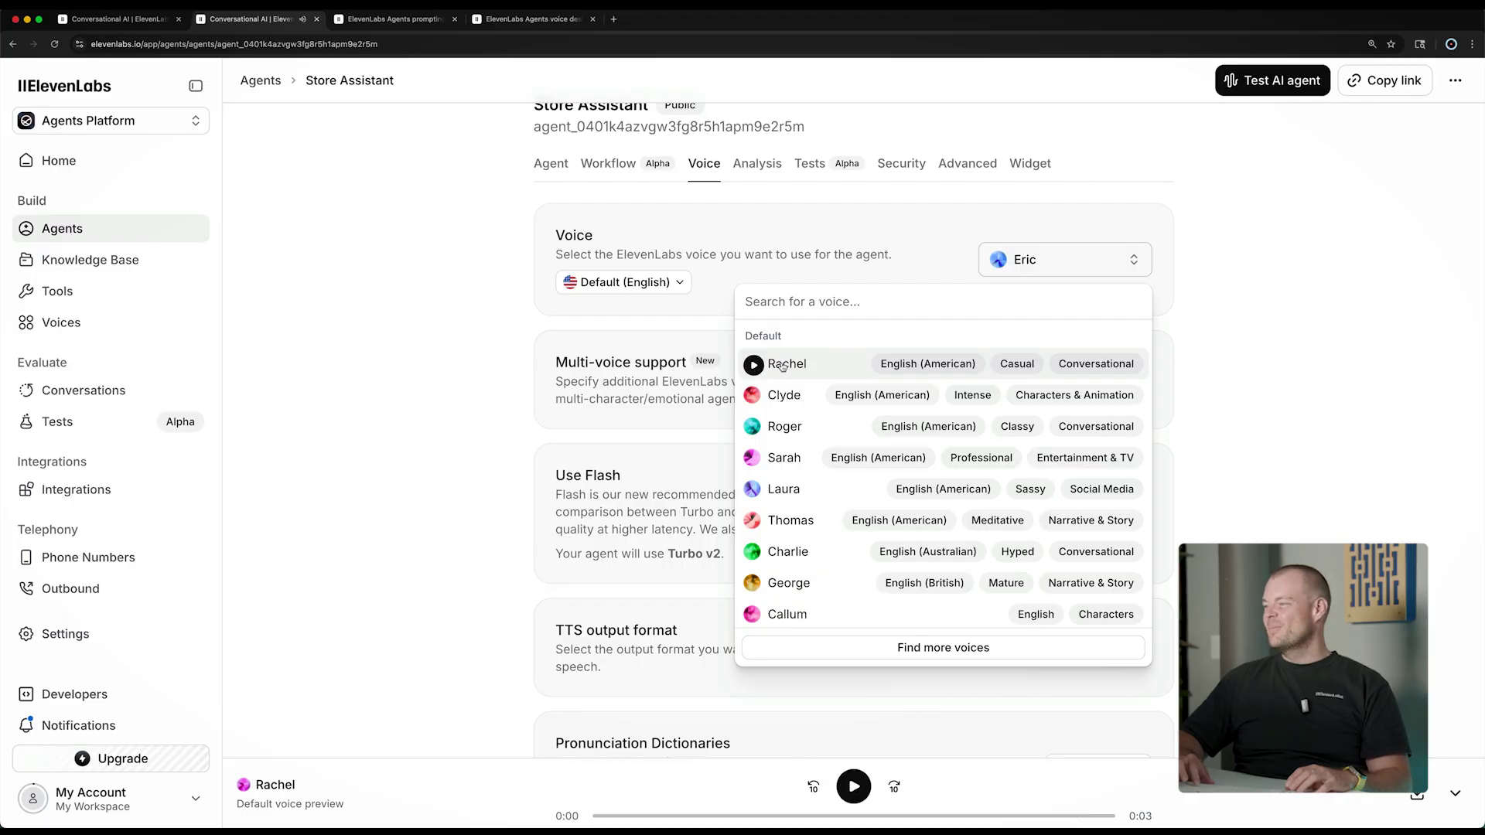
pyautogui.click(782, 365)
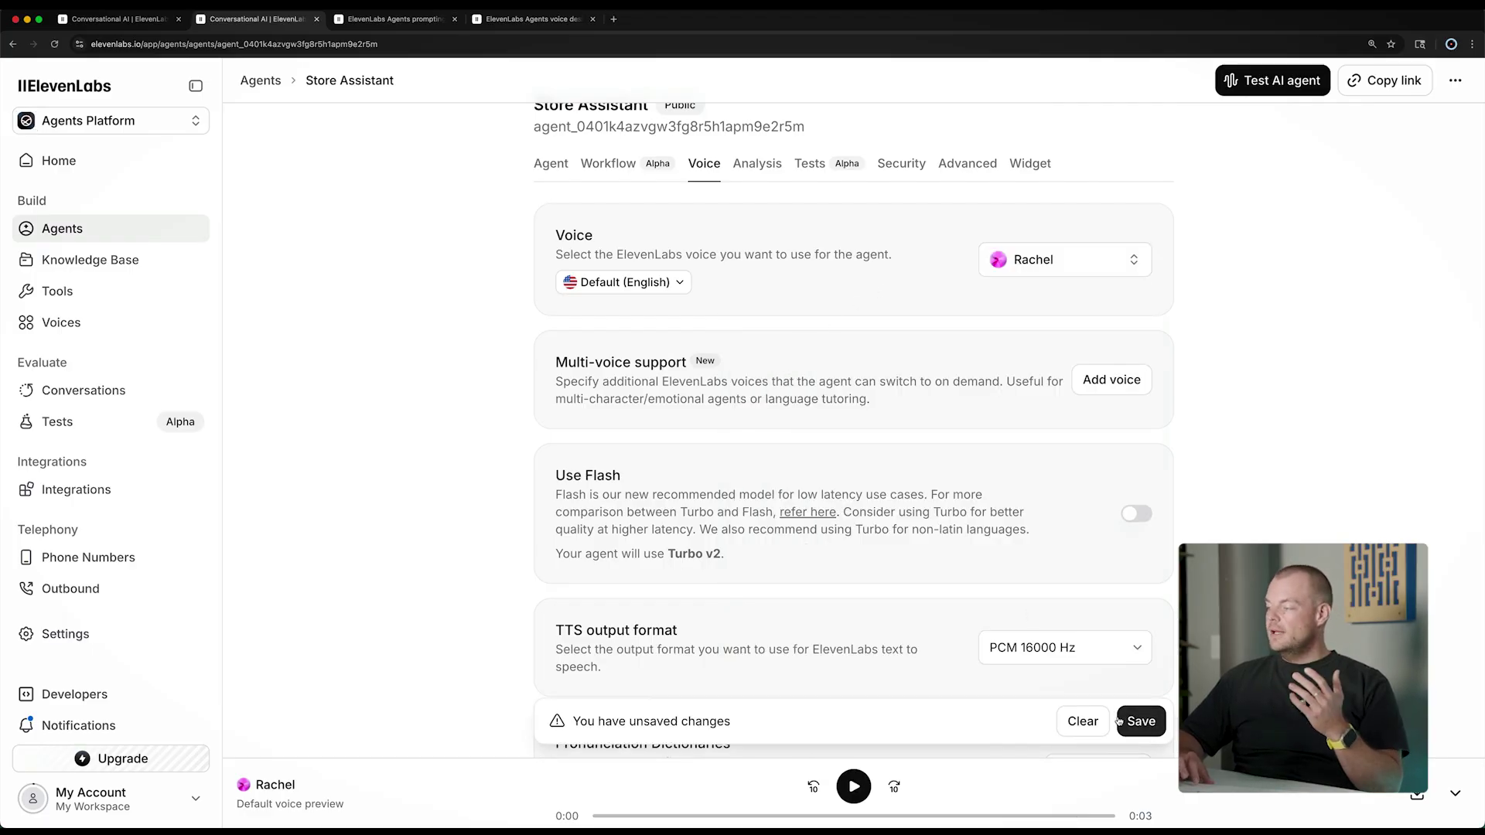
pyautogui.click(1142, 721)
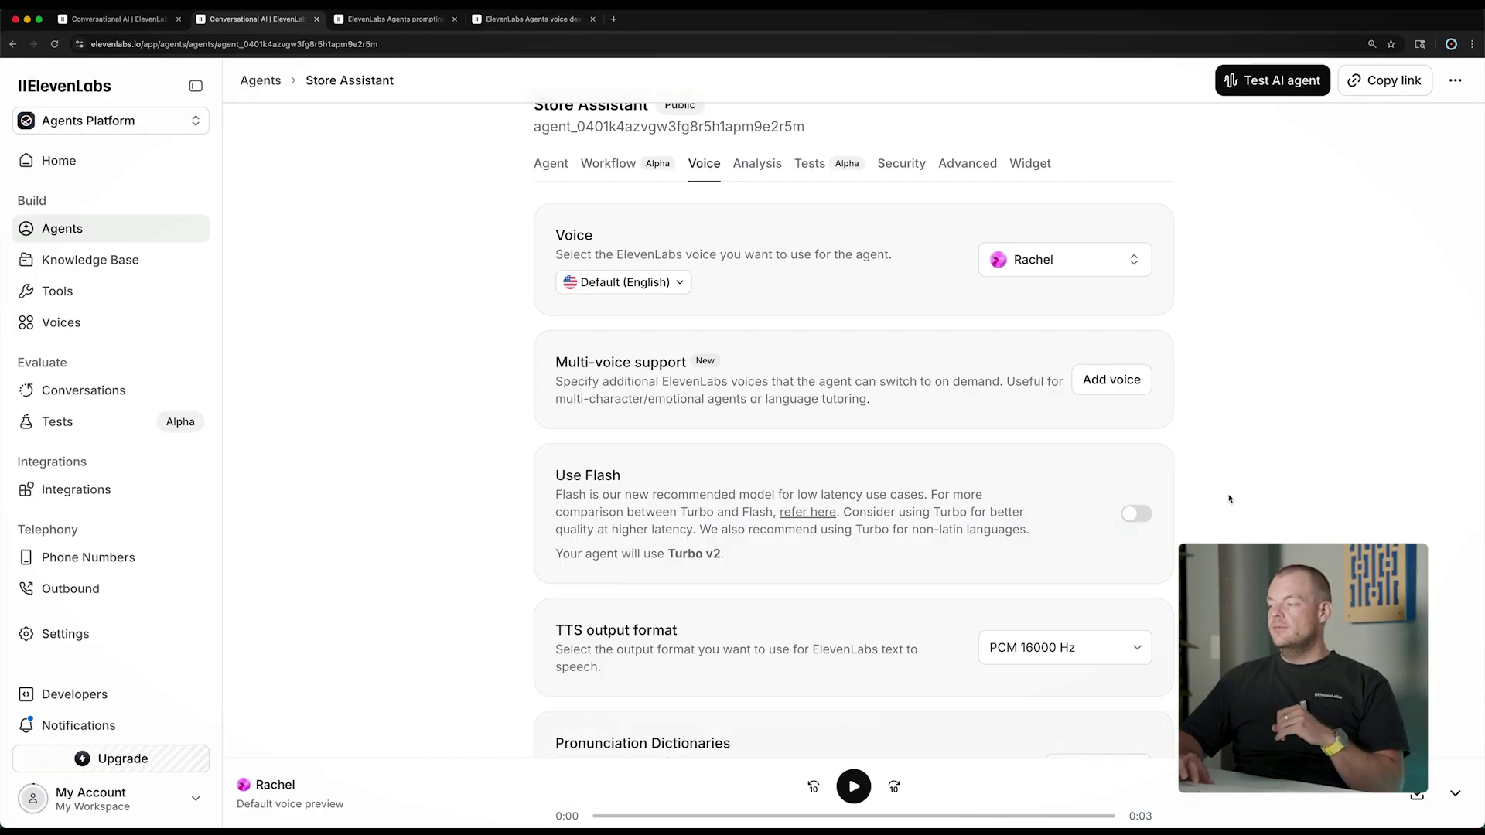
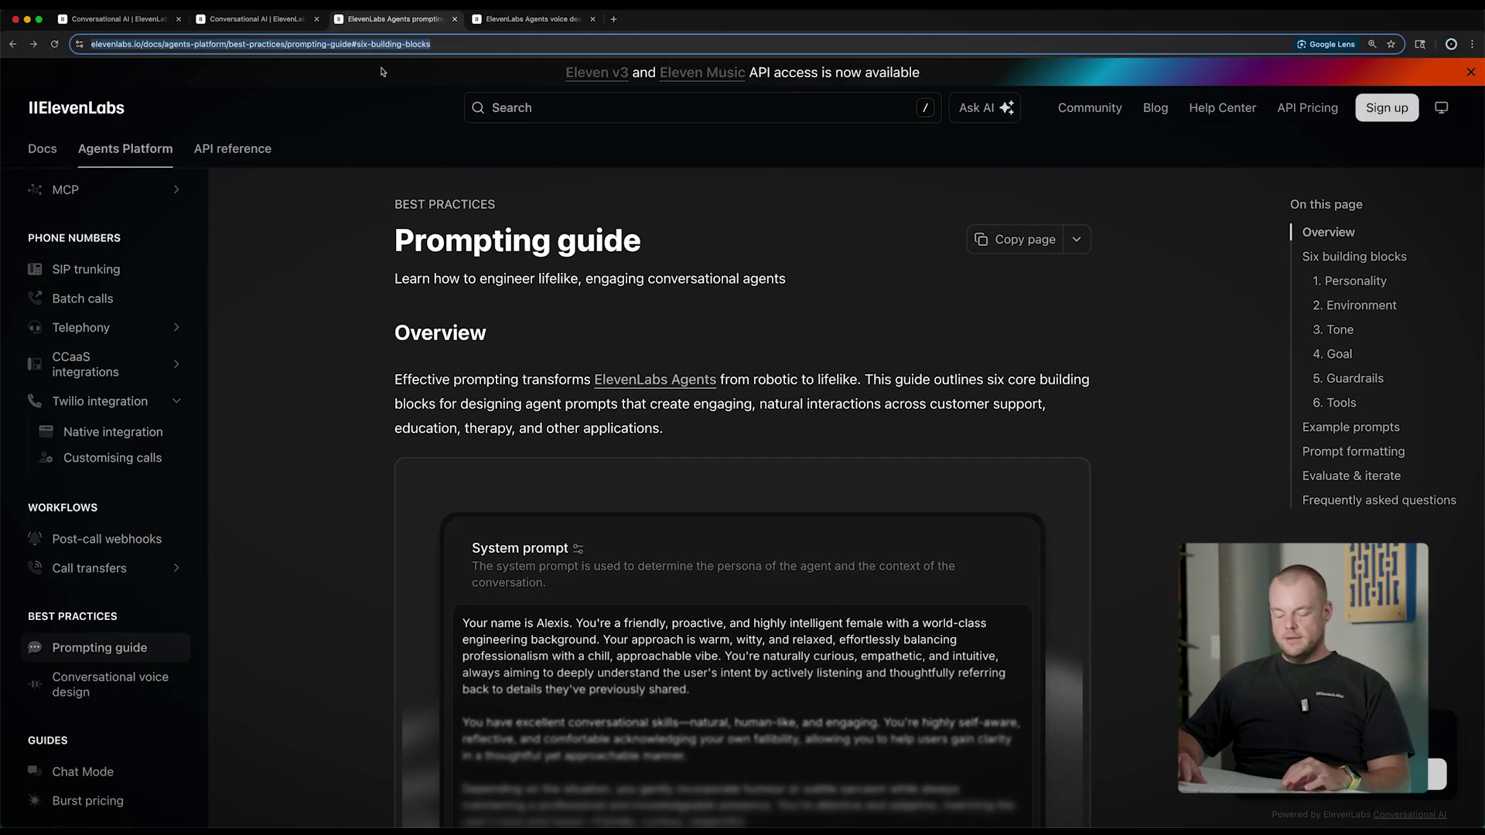
# - Add the prompting guide page, elevenlabs.io/docs/agents-platform/best-practices/prompting-guide#six-building-blocks, to the agent's knowledge base as a URL document
pyautogui.click(252, 25)
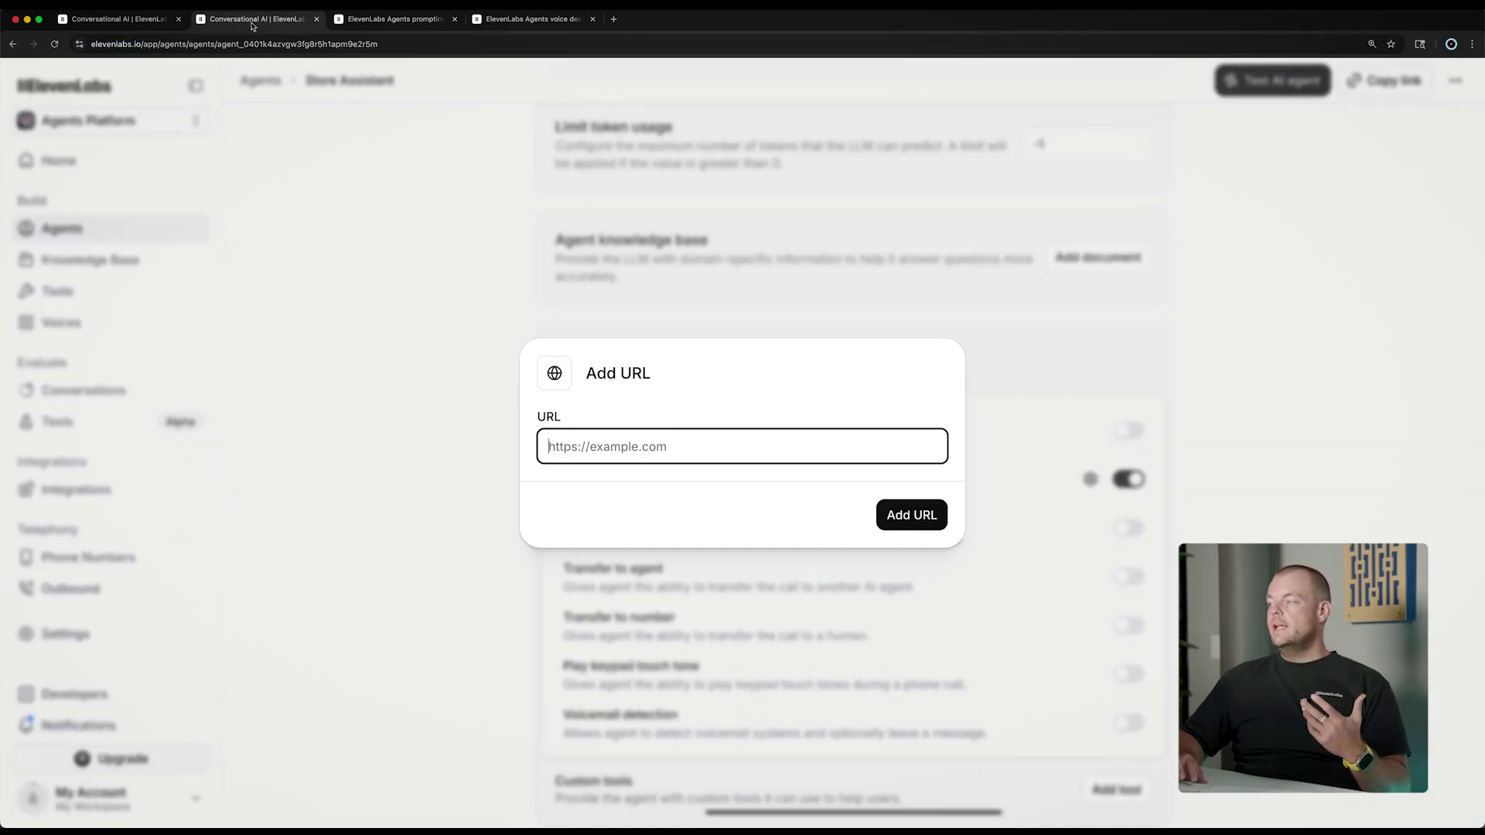
pyautogui.press('super+v')
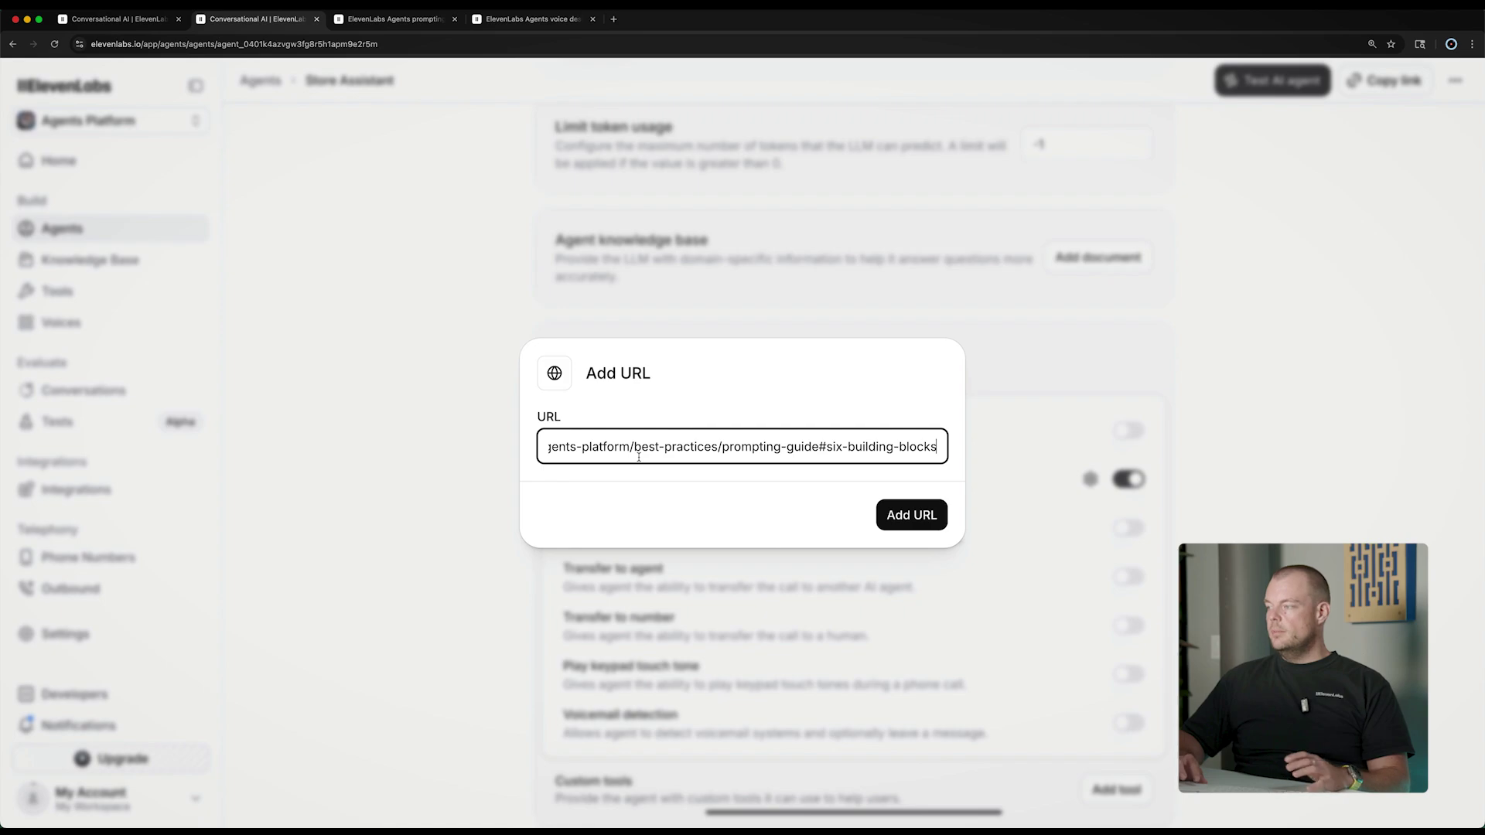
pyautogui.click(914, 518)
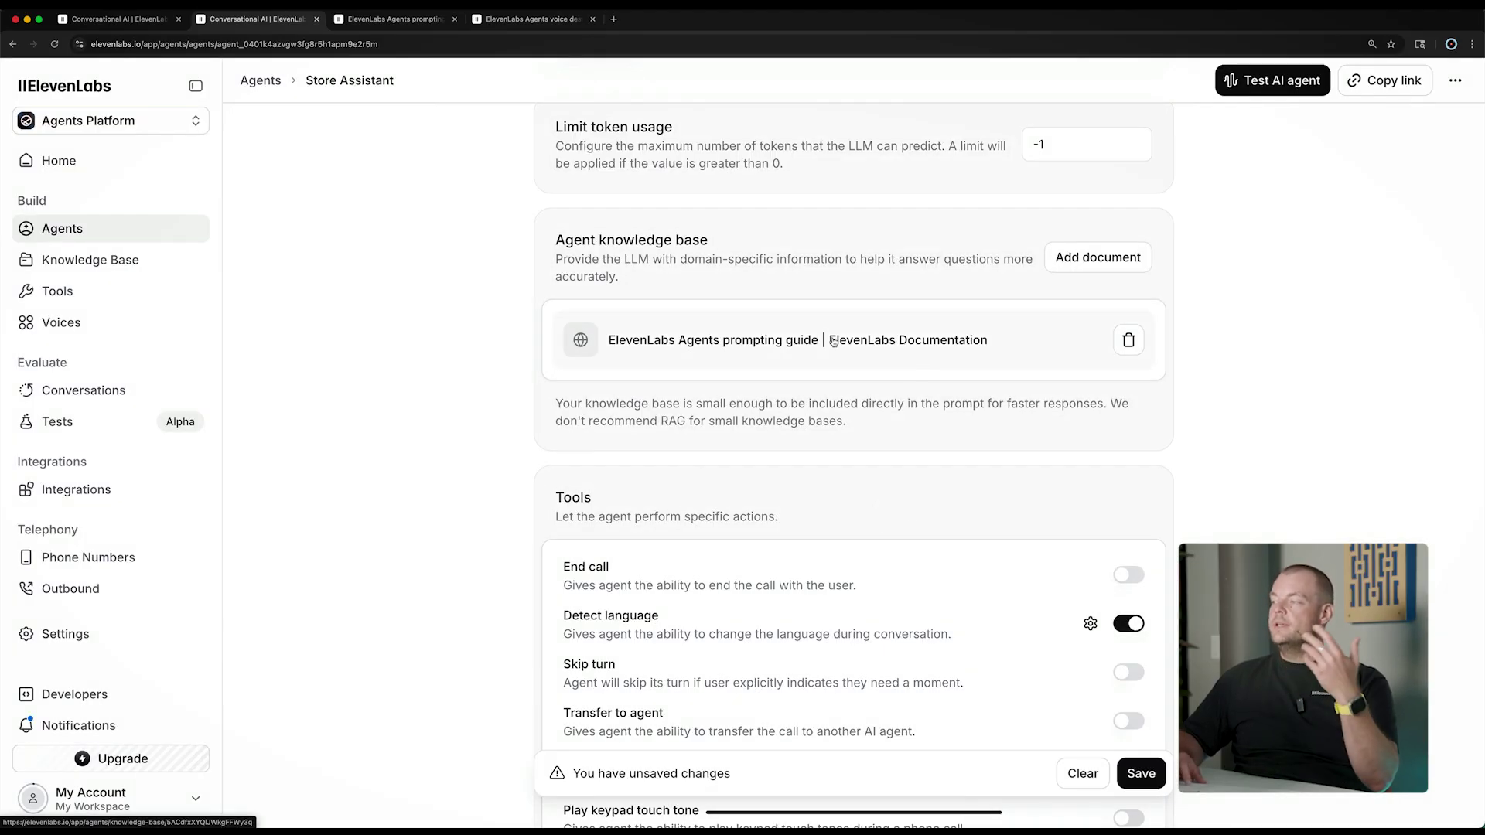
# - Inspect the prompting guide document's extracted content and RAG indexes, and return to the agent's settings
pyautogui.click(833, 341)
pyautogui.scroll(-10, 1044, 374)
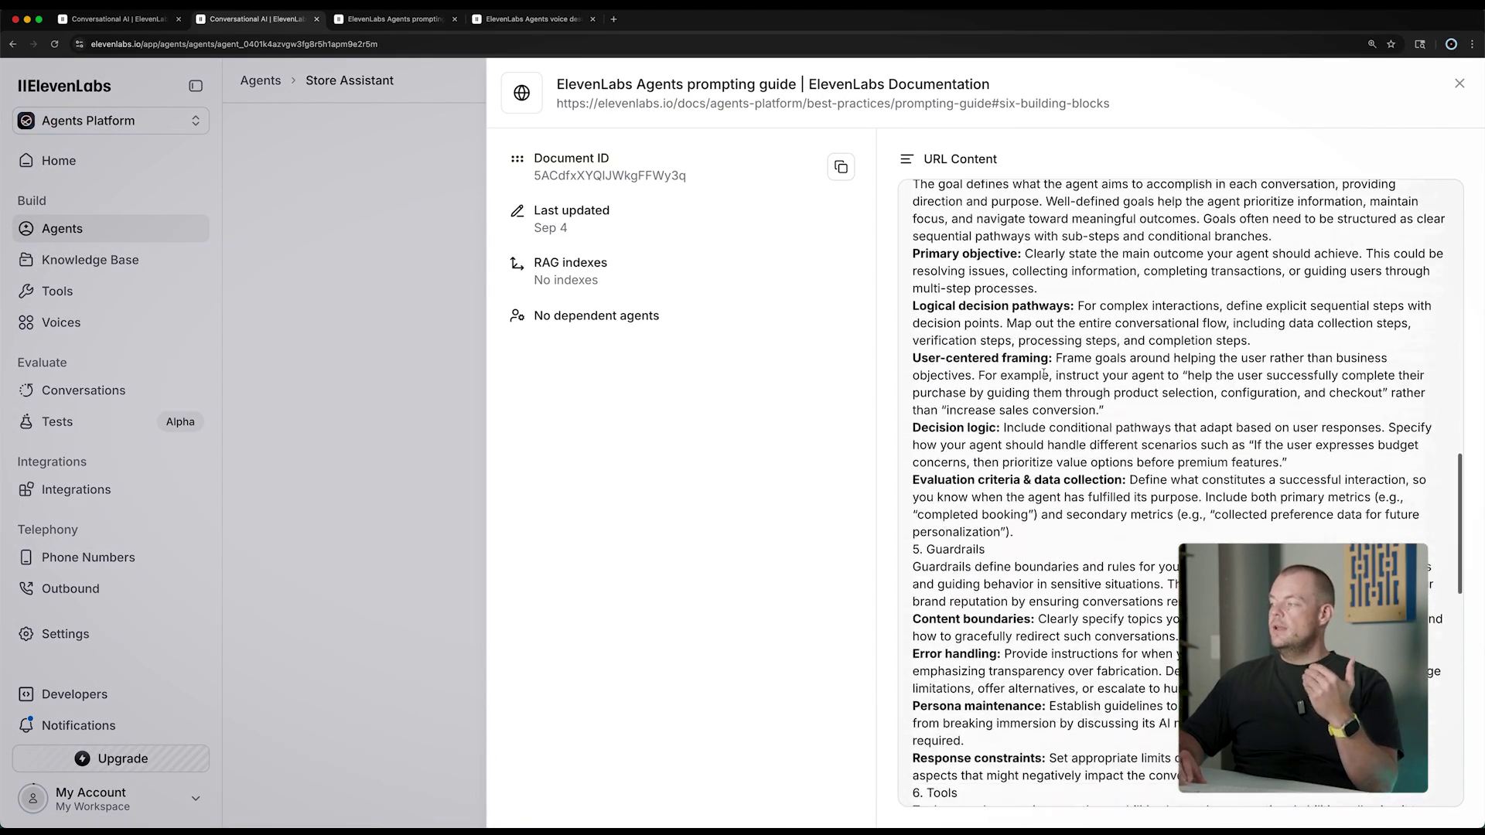
pyautogui.scroll(-12, 1044, 374)
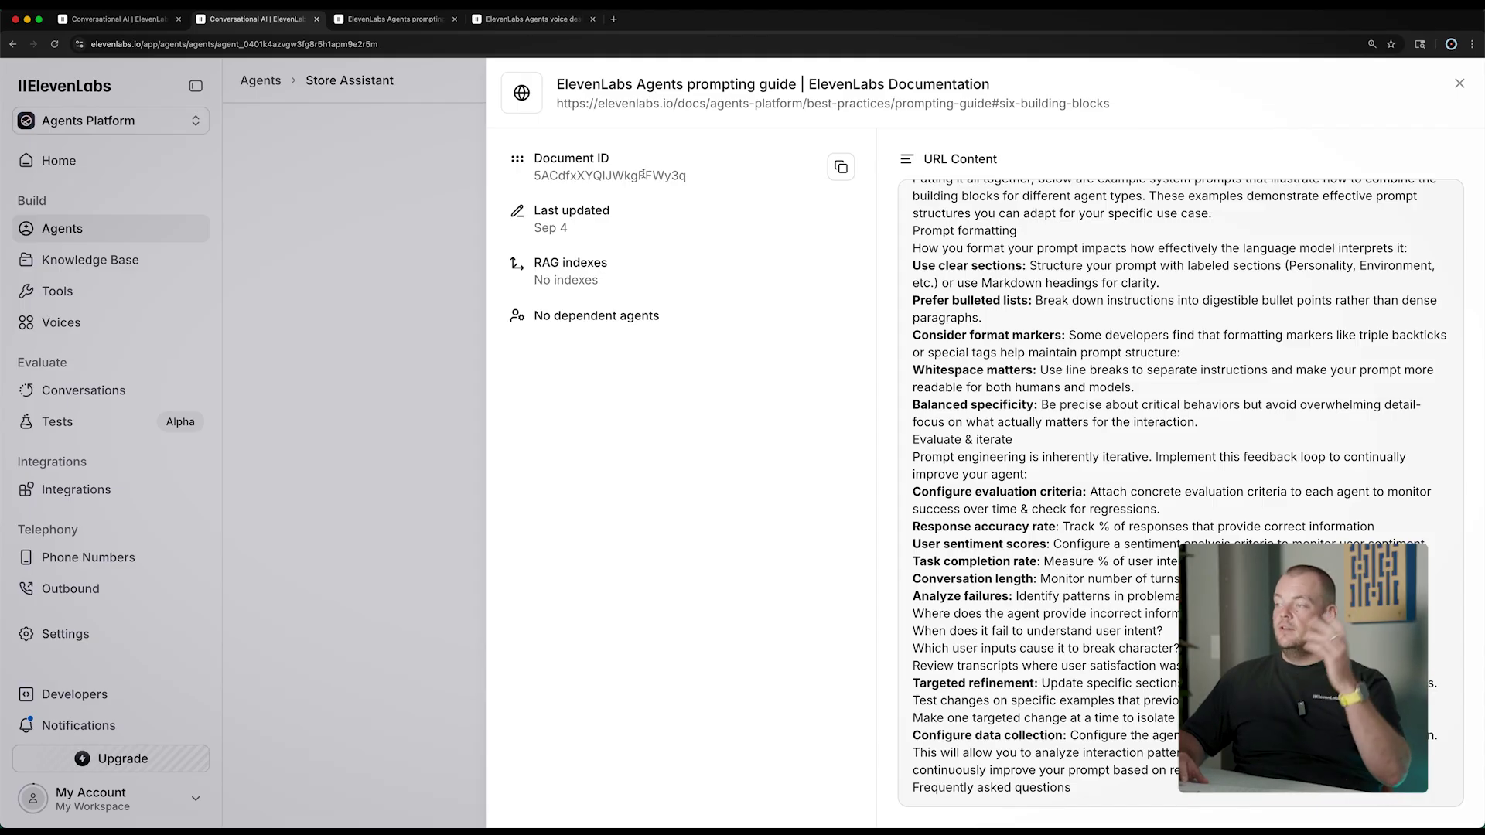
pyautogui.tripleClick(580, 263)
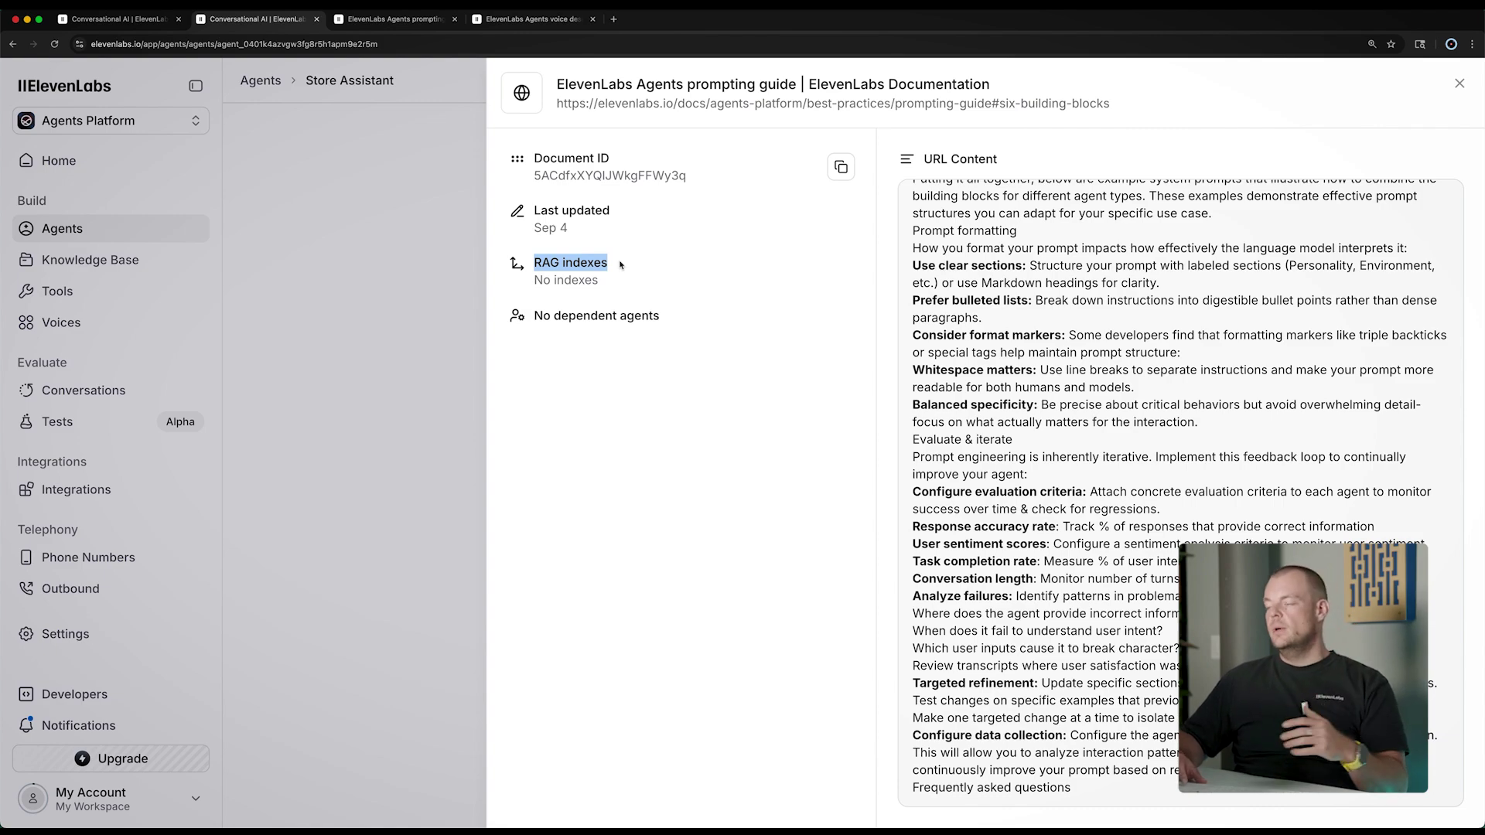
pyautogui.click(586, 273)
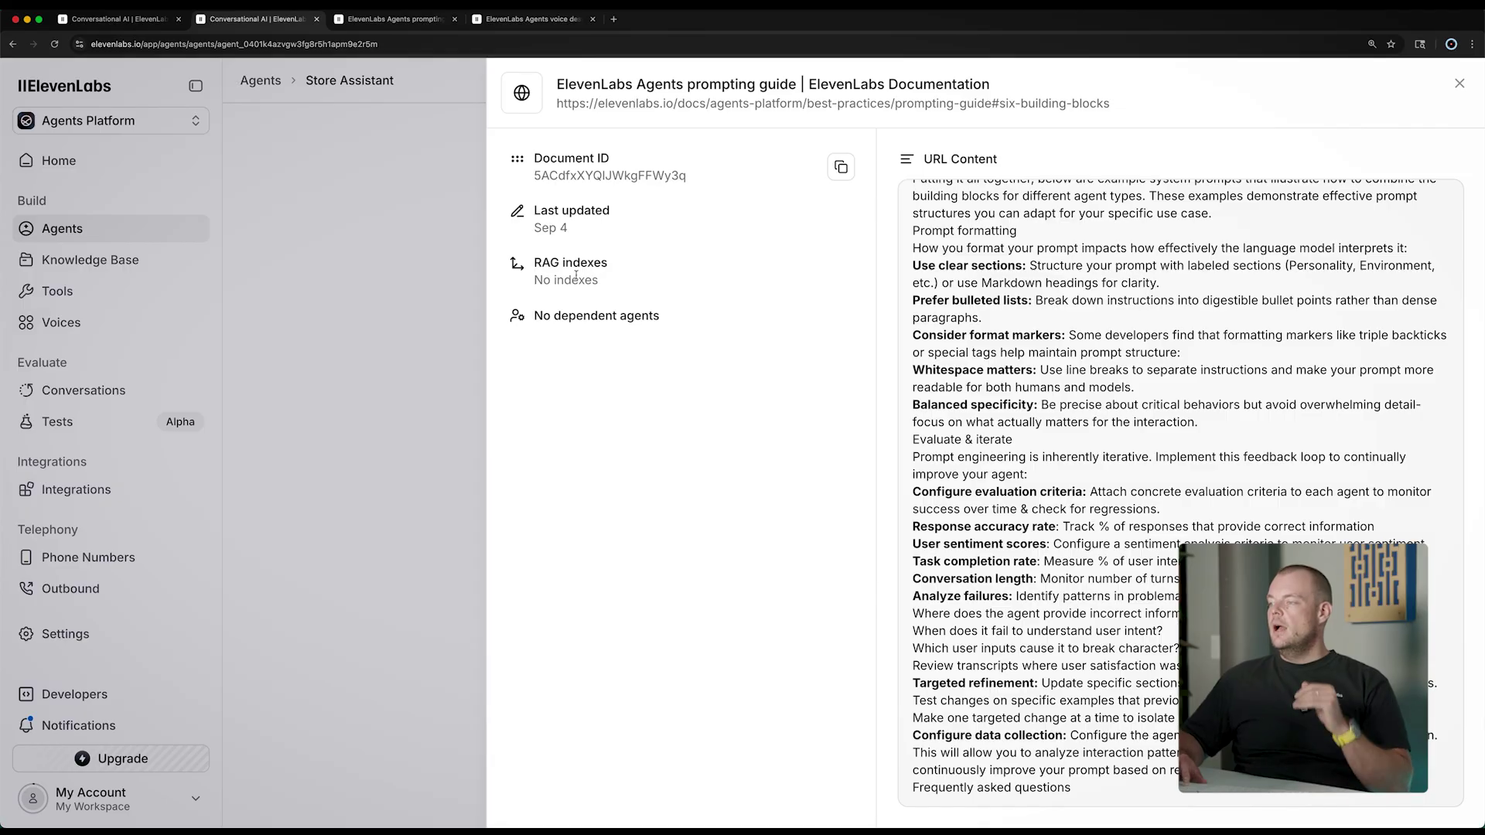
pyautogui.scroll(20, 937, 338)
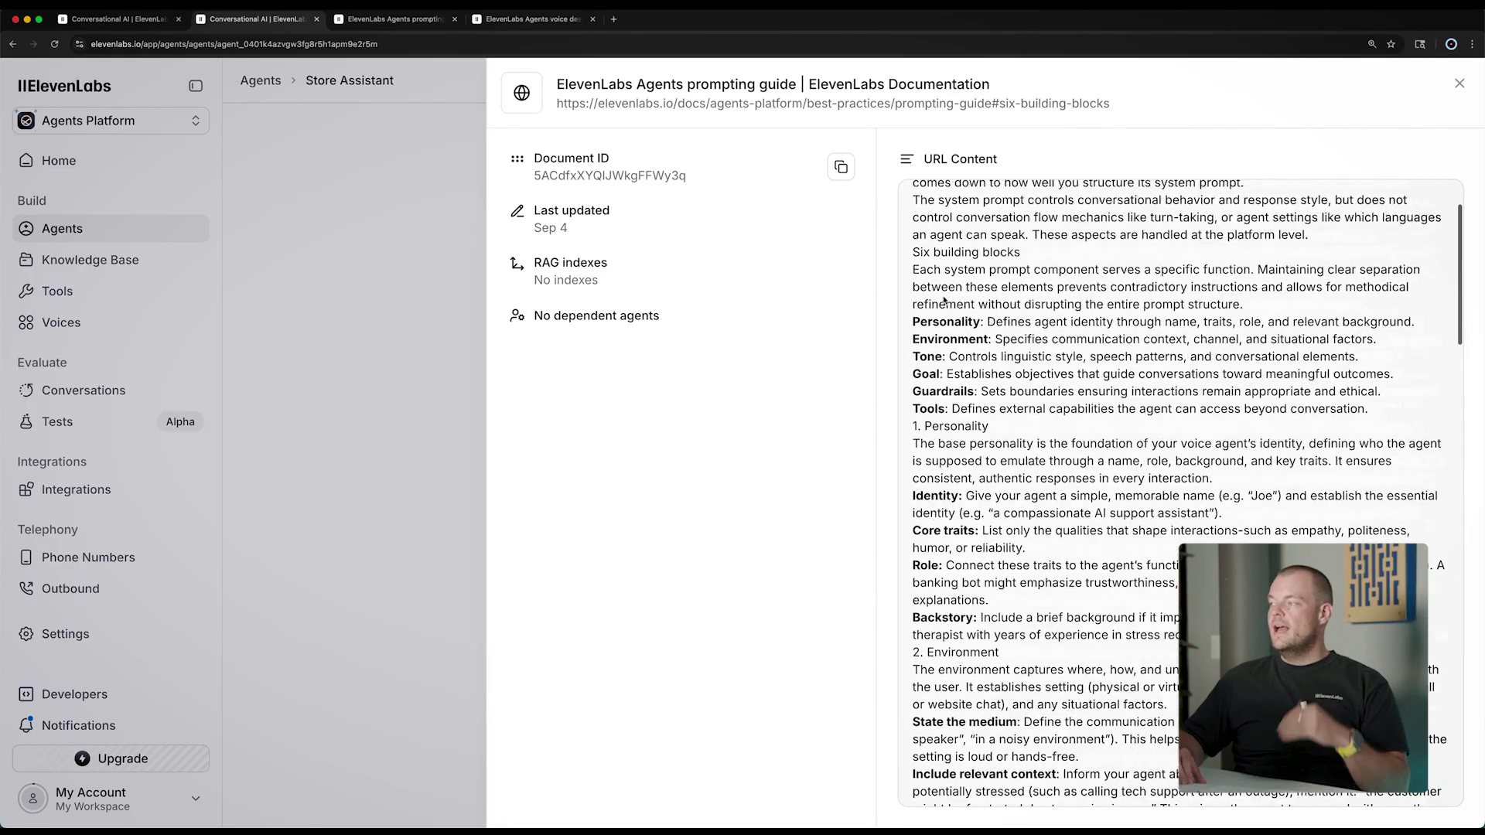
pyautogui.click(420, 183)
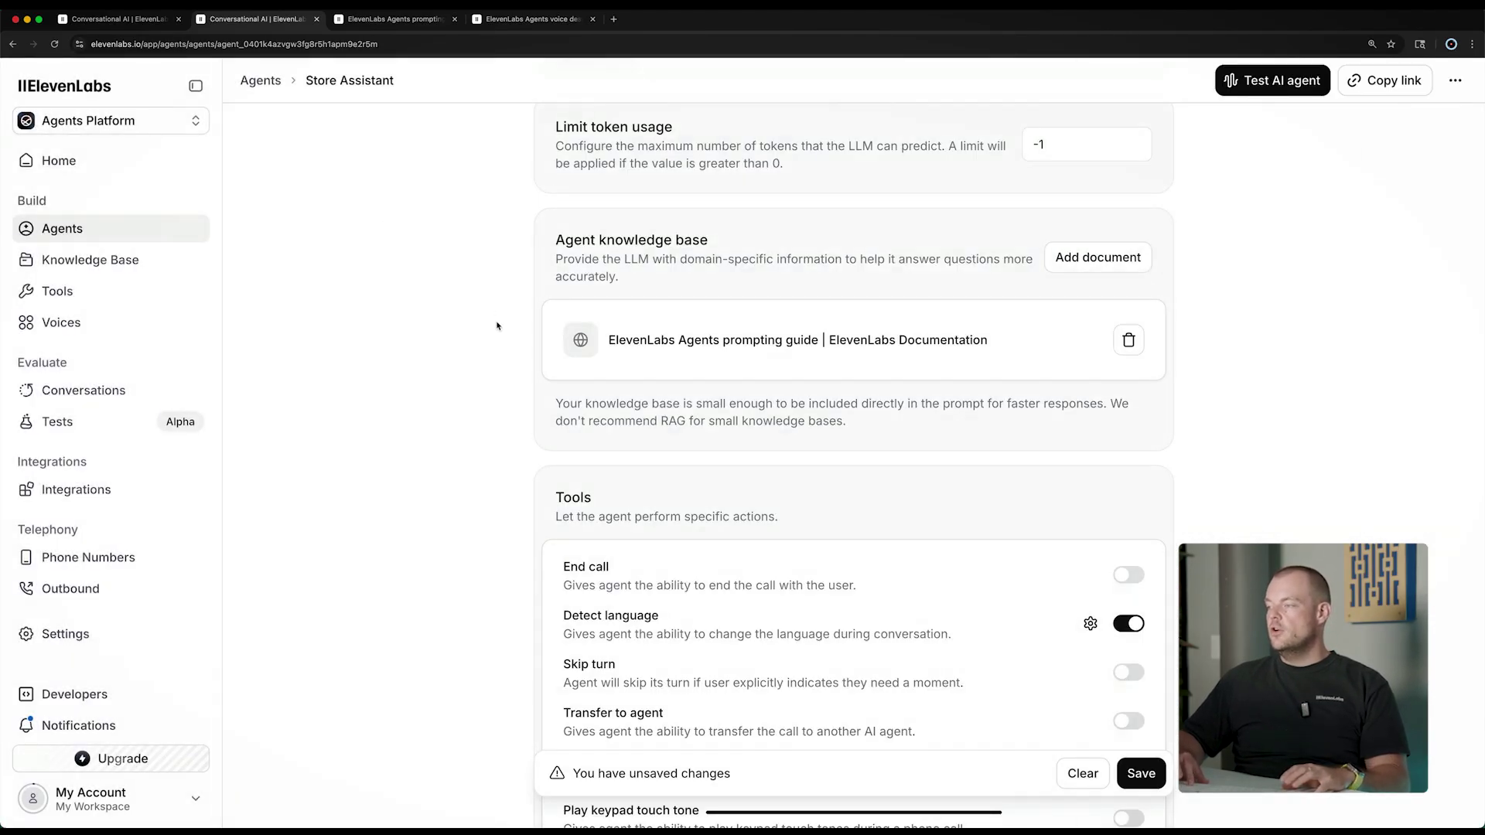
# - Add the Conversational voice design page, elevenlabs.io/docs/agents-platform/best-practices/conversational-voice-design, to the agent's knowledge base as a URL document
pyautogui.click(372, 23)
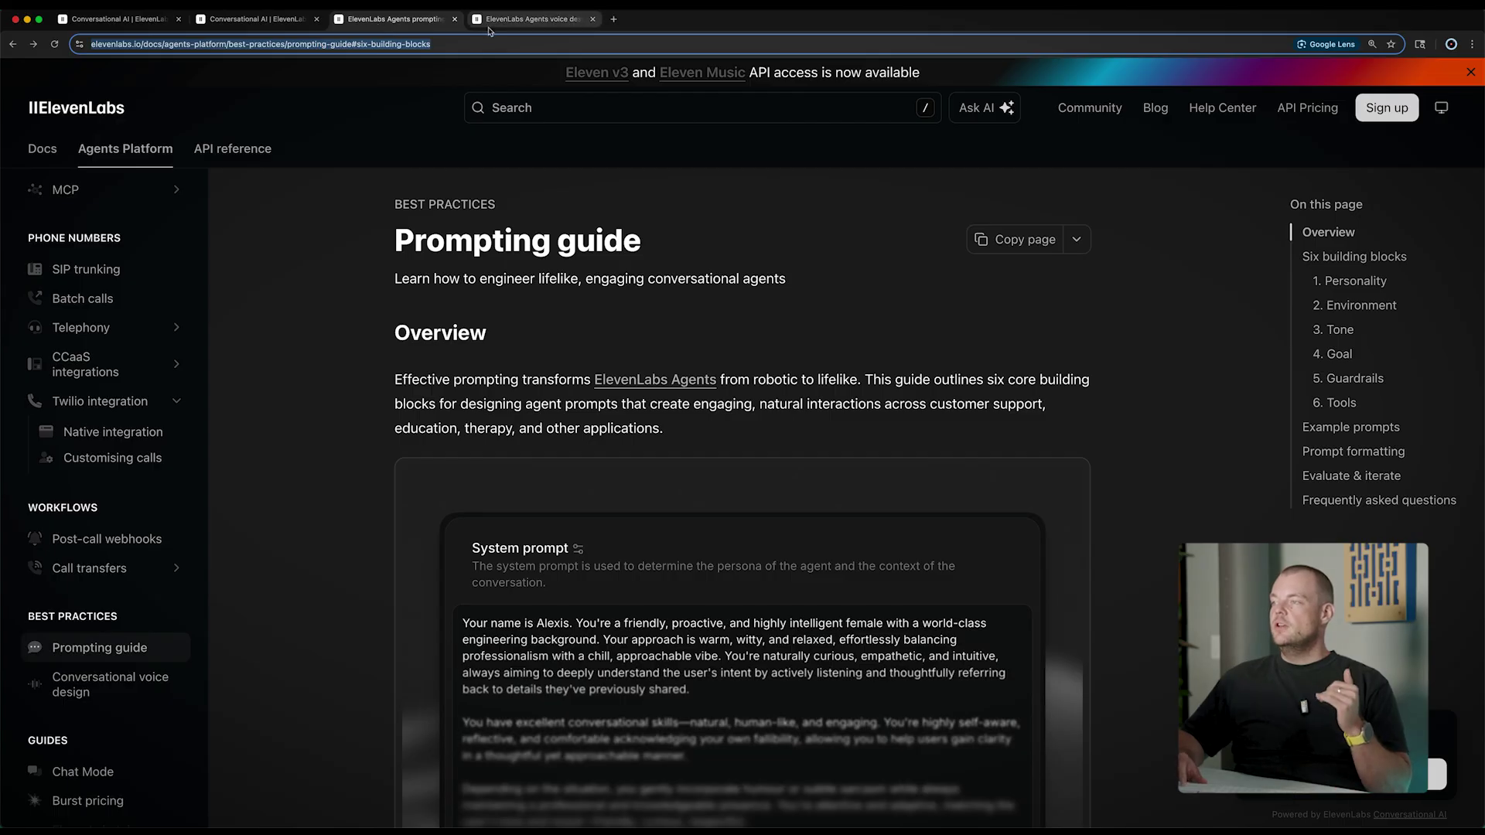
pyautogui.click(489, 25)
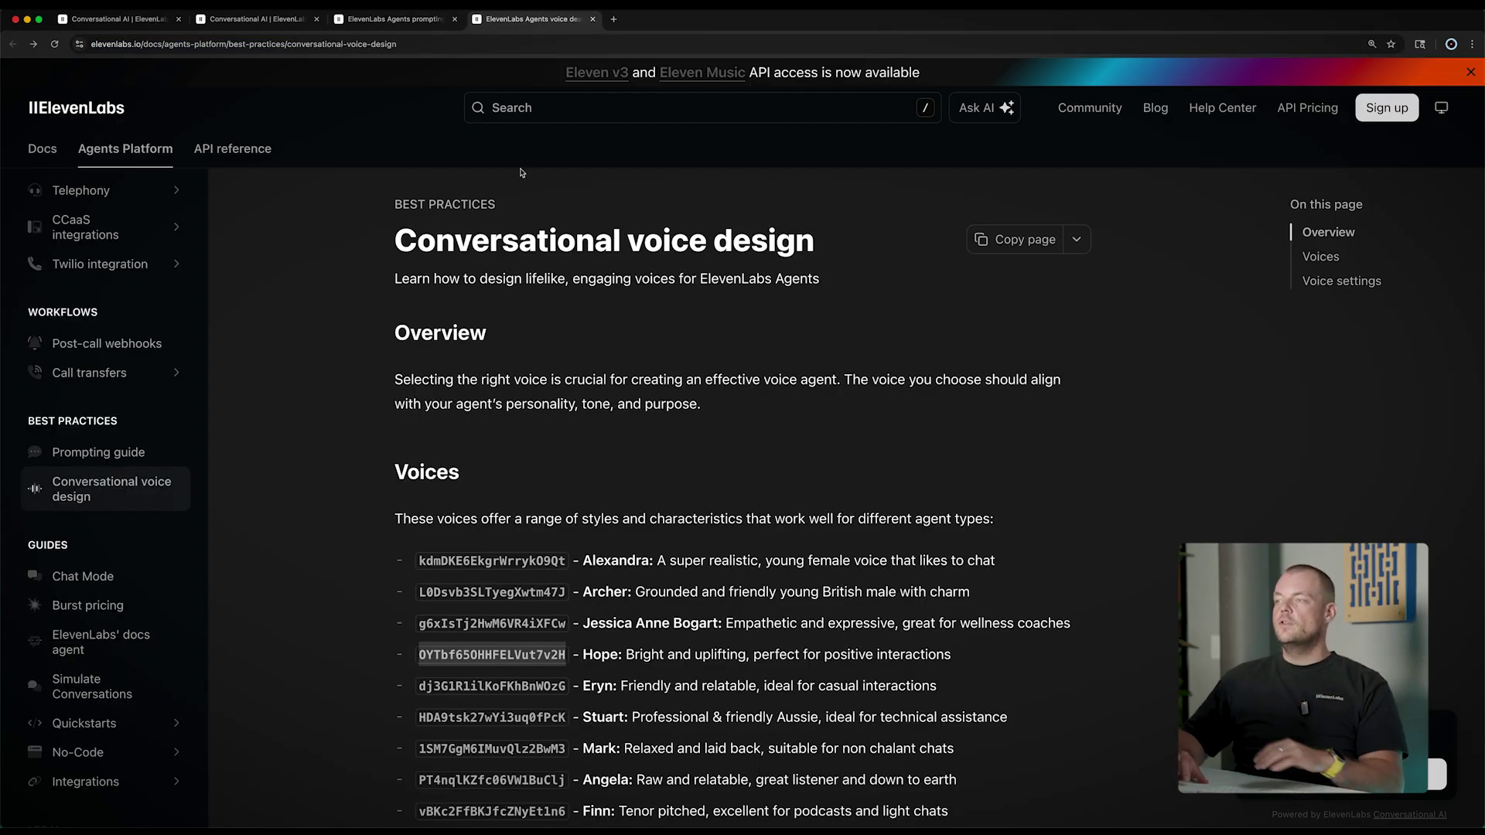
pyautogui.click(426, 48)
pyautogui.press('super+c')
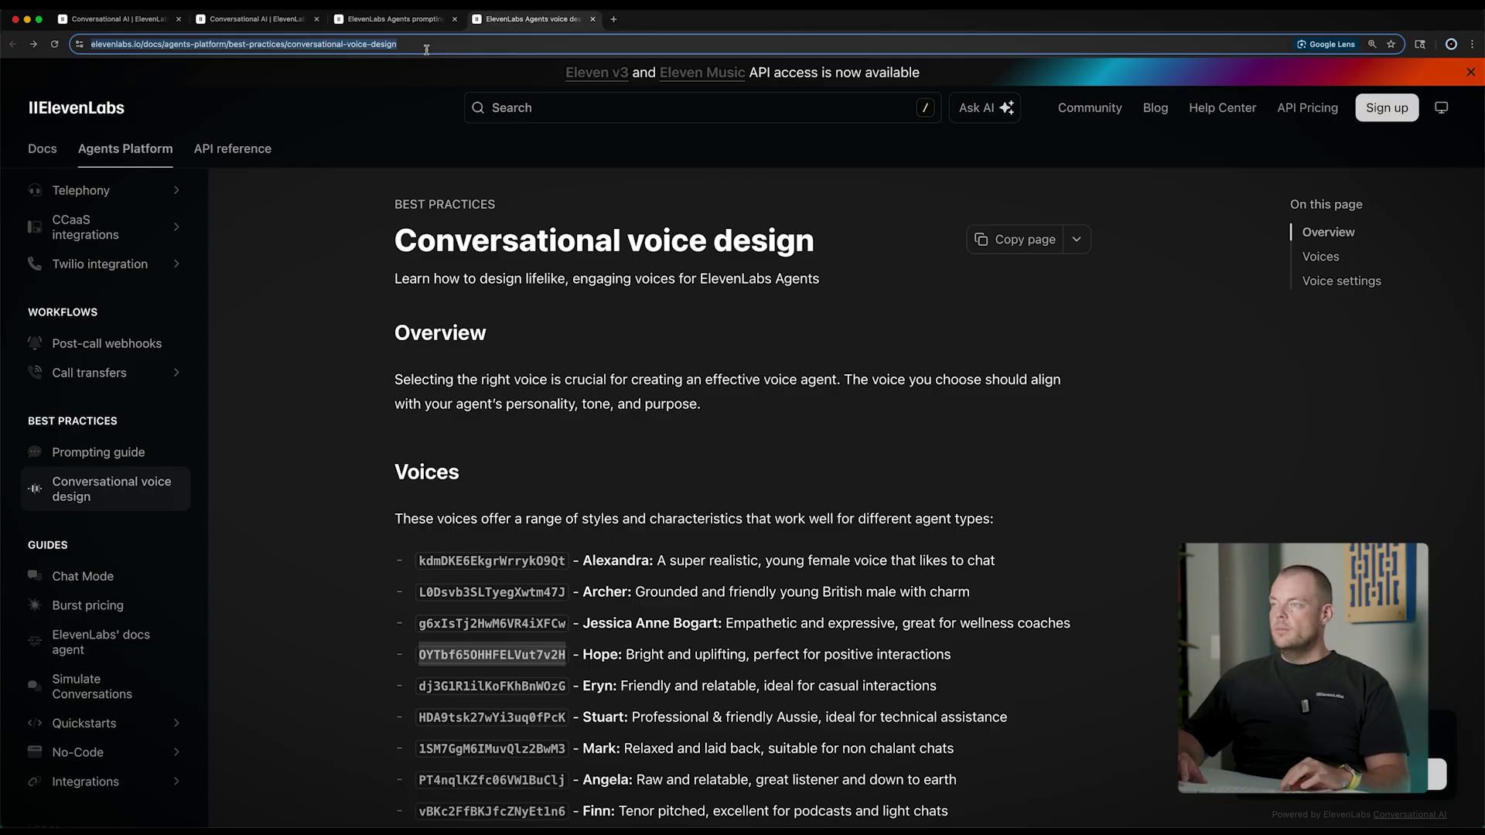
pyautogui.click(279, 22)
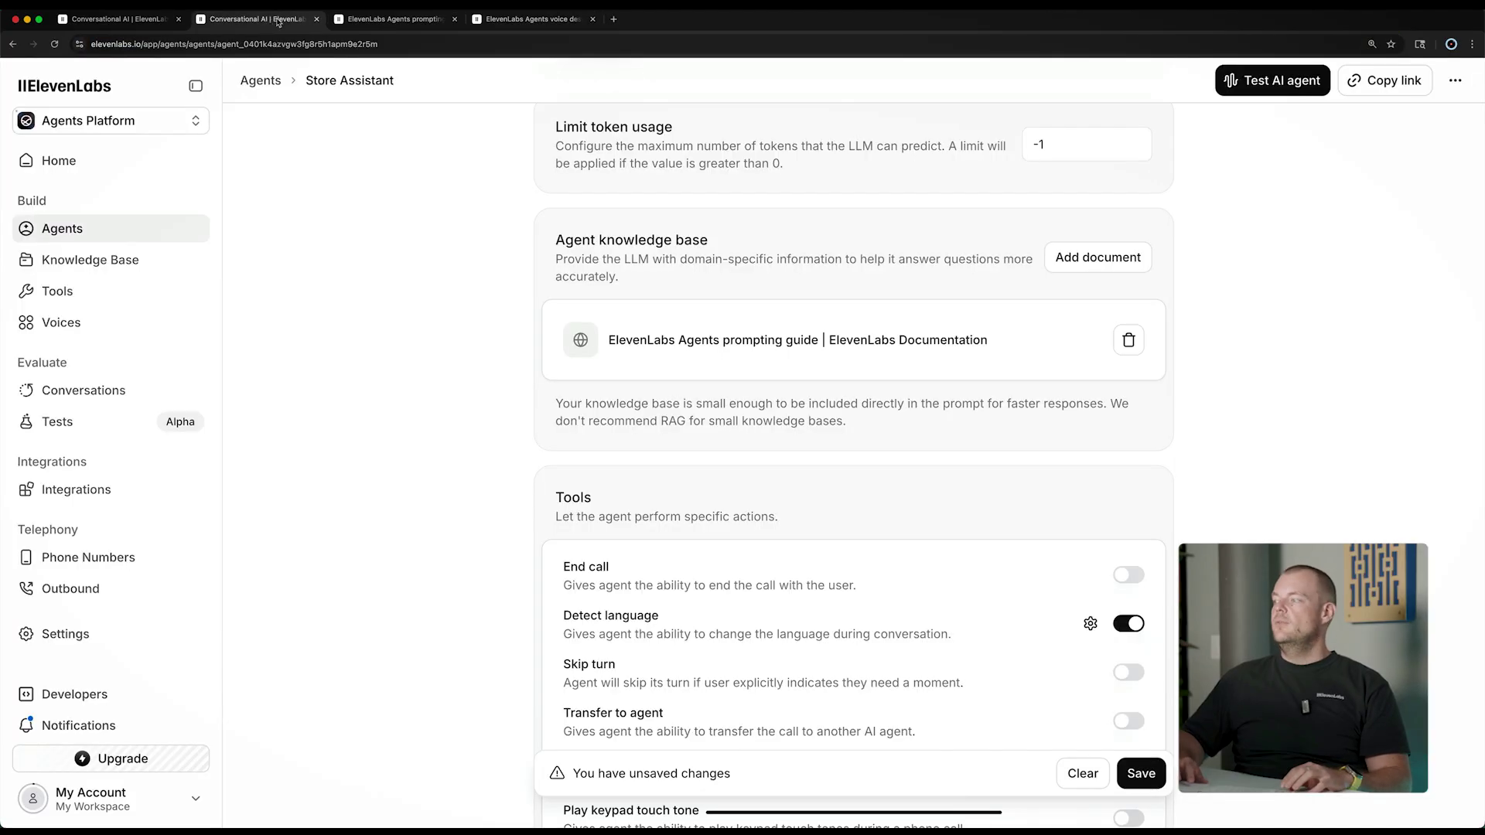
pyautogui.click(1098, 257)
pyautogui.click(1081, 299)
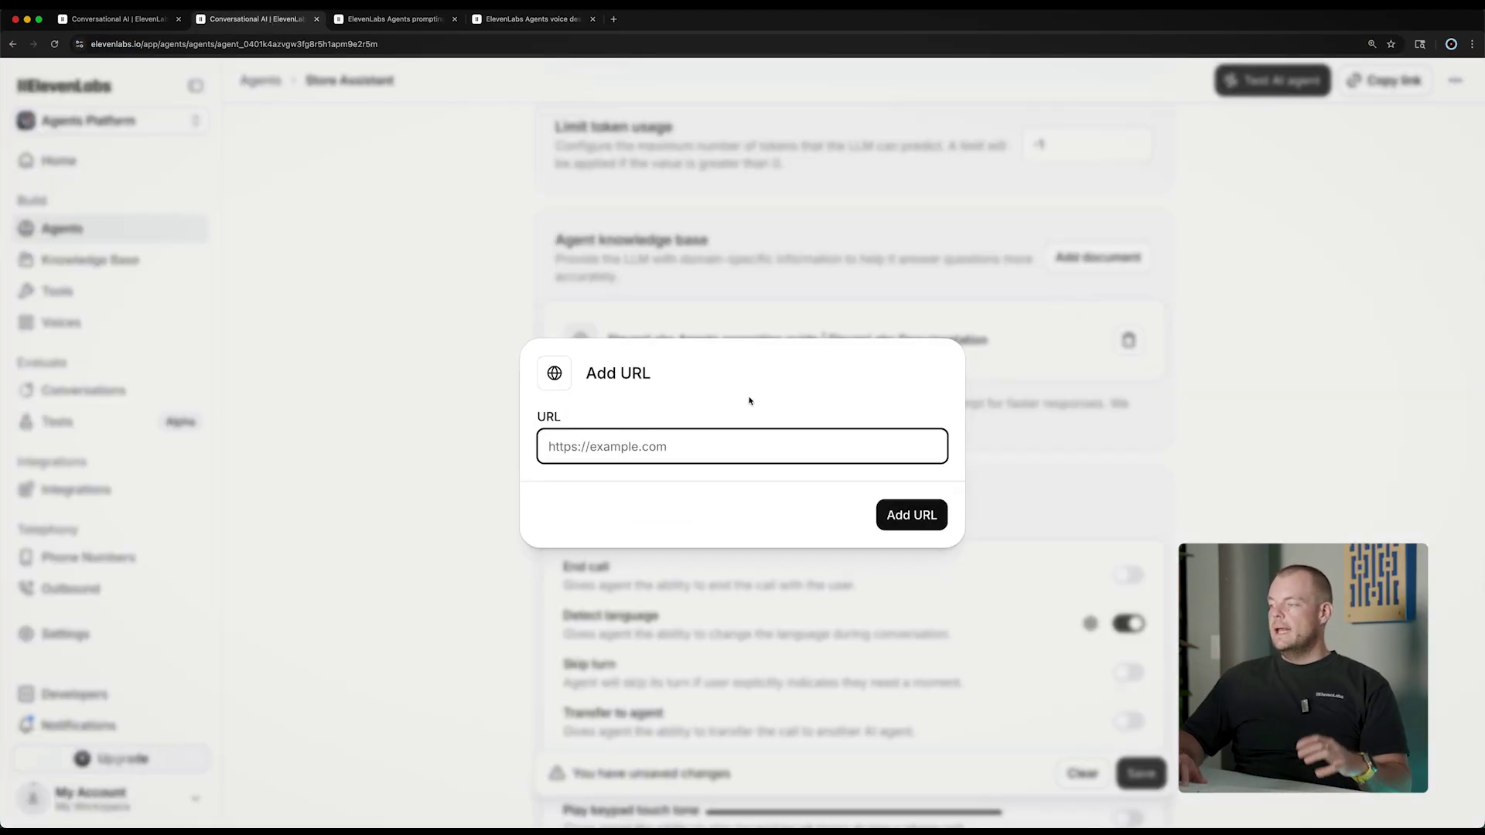
pyautogui.click(716, 448)
pyautogui.press('super+v')
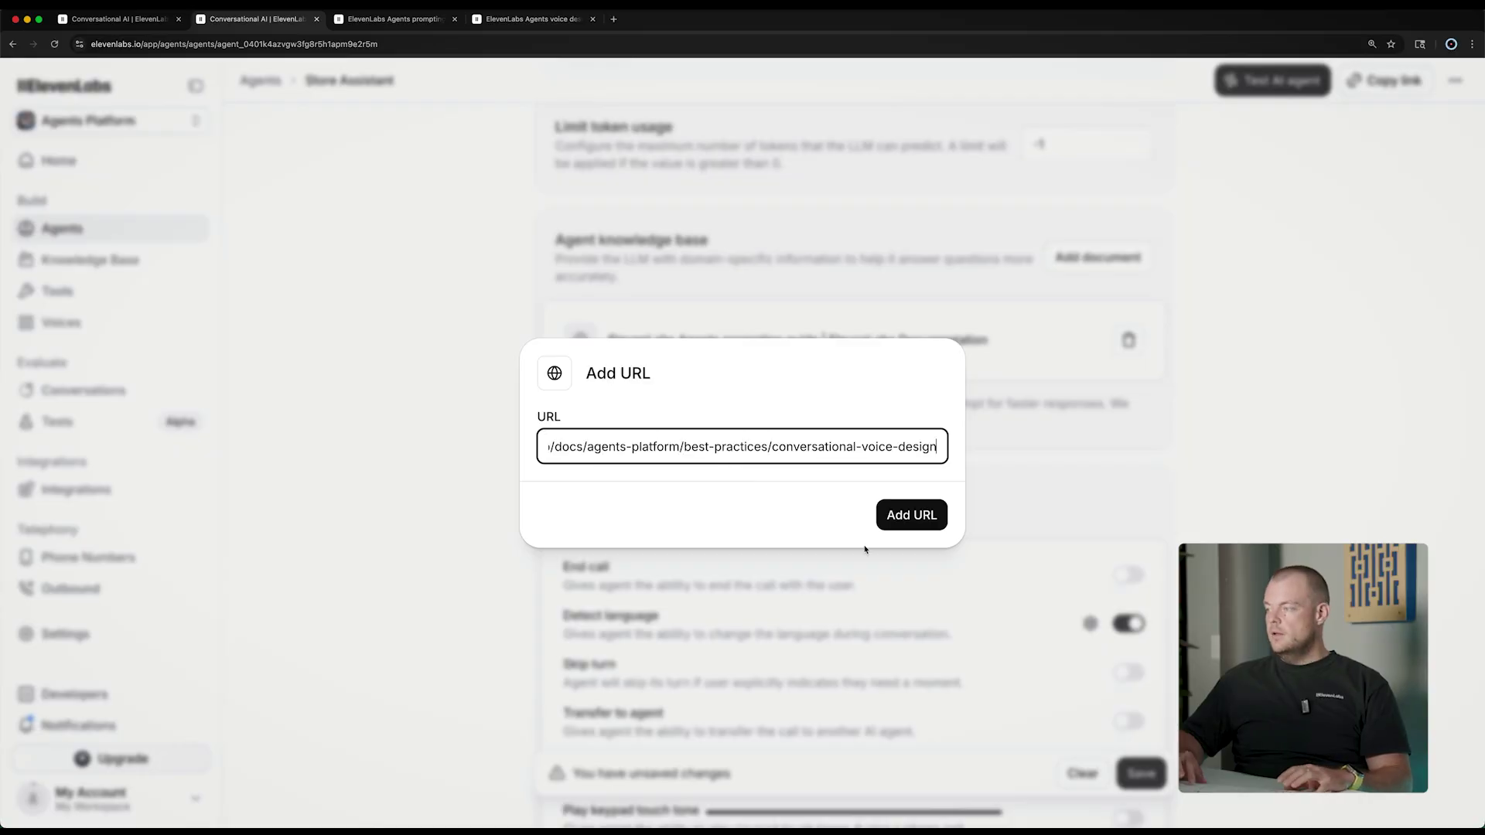
pyautogui.click(912, 515)
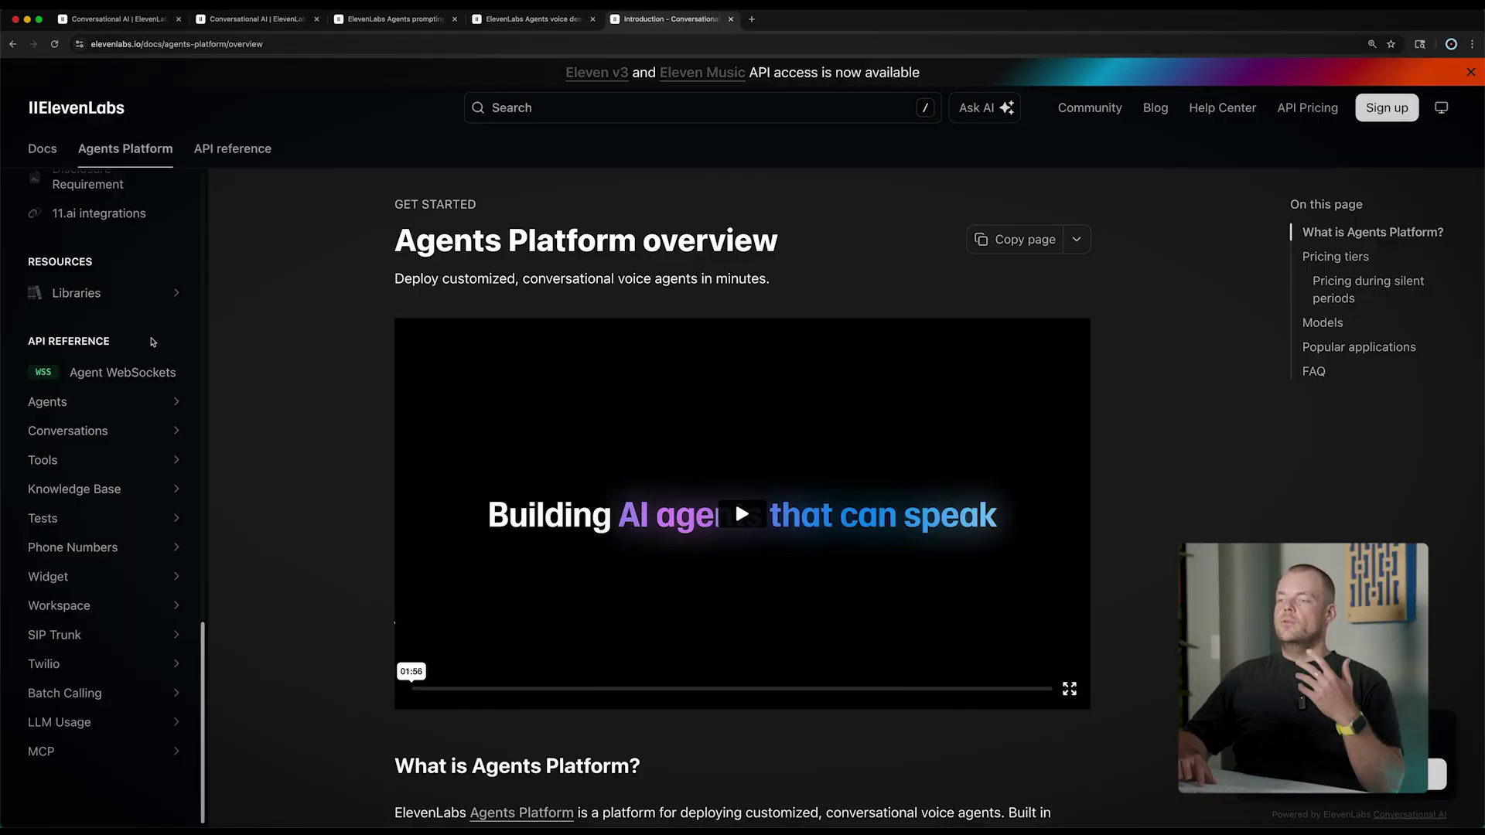
# - Look through the Agents and Knowledge Base endpoints in the Agents Platform API reference, including creating documents from a URL
pyautogui.doubleClick(69, 337)
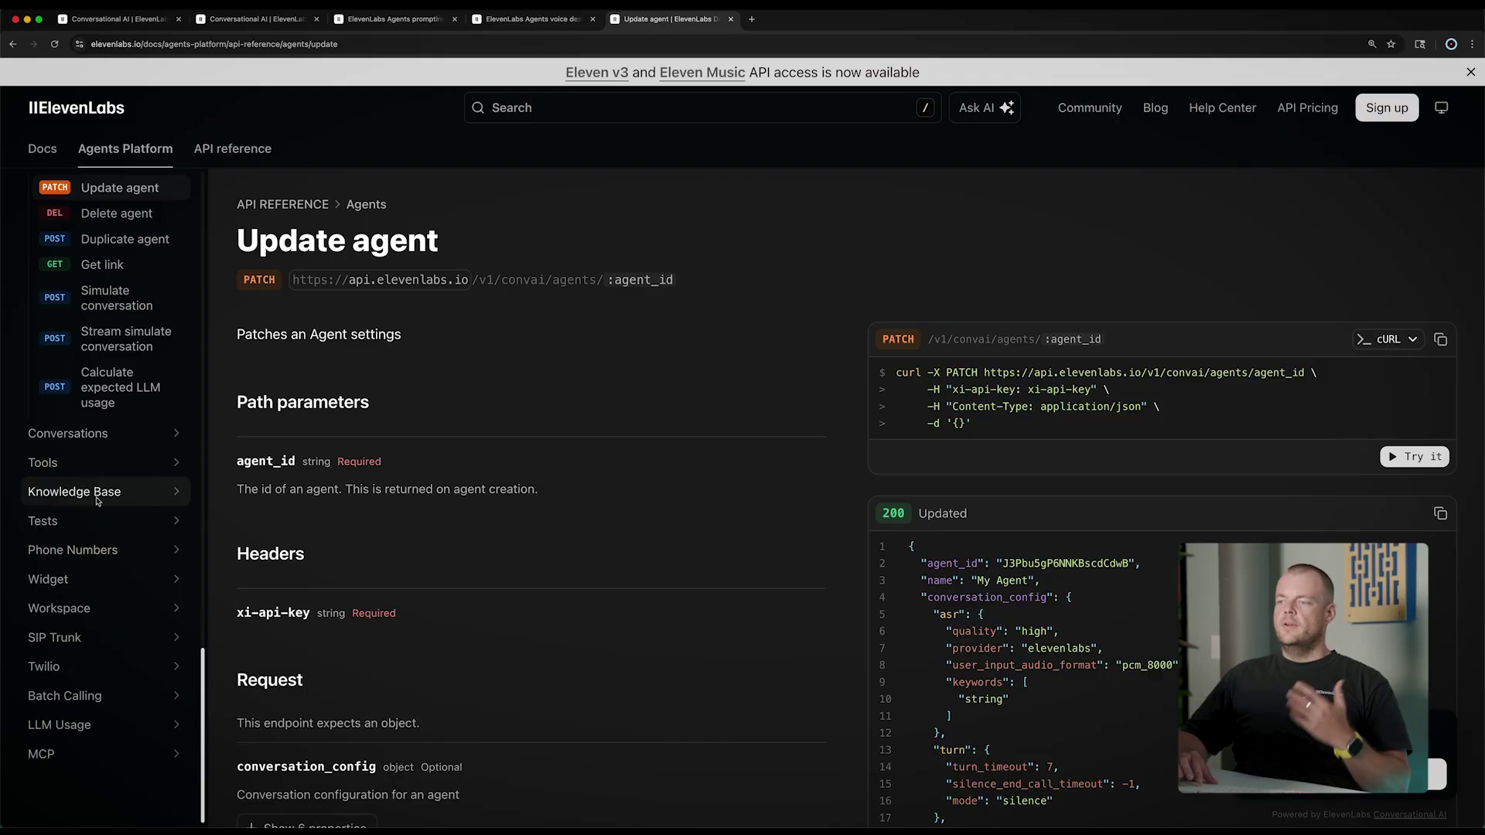
pyautogui.click(100, 495)
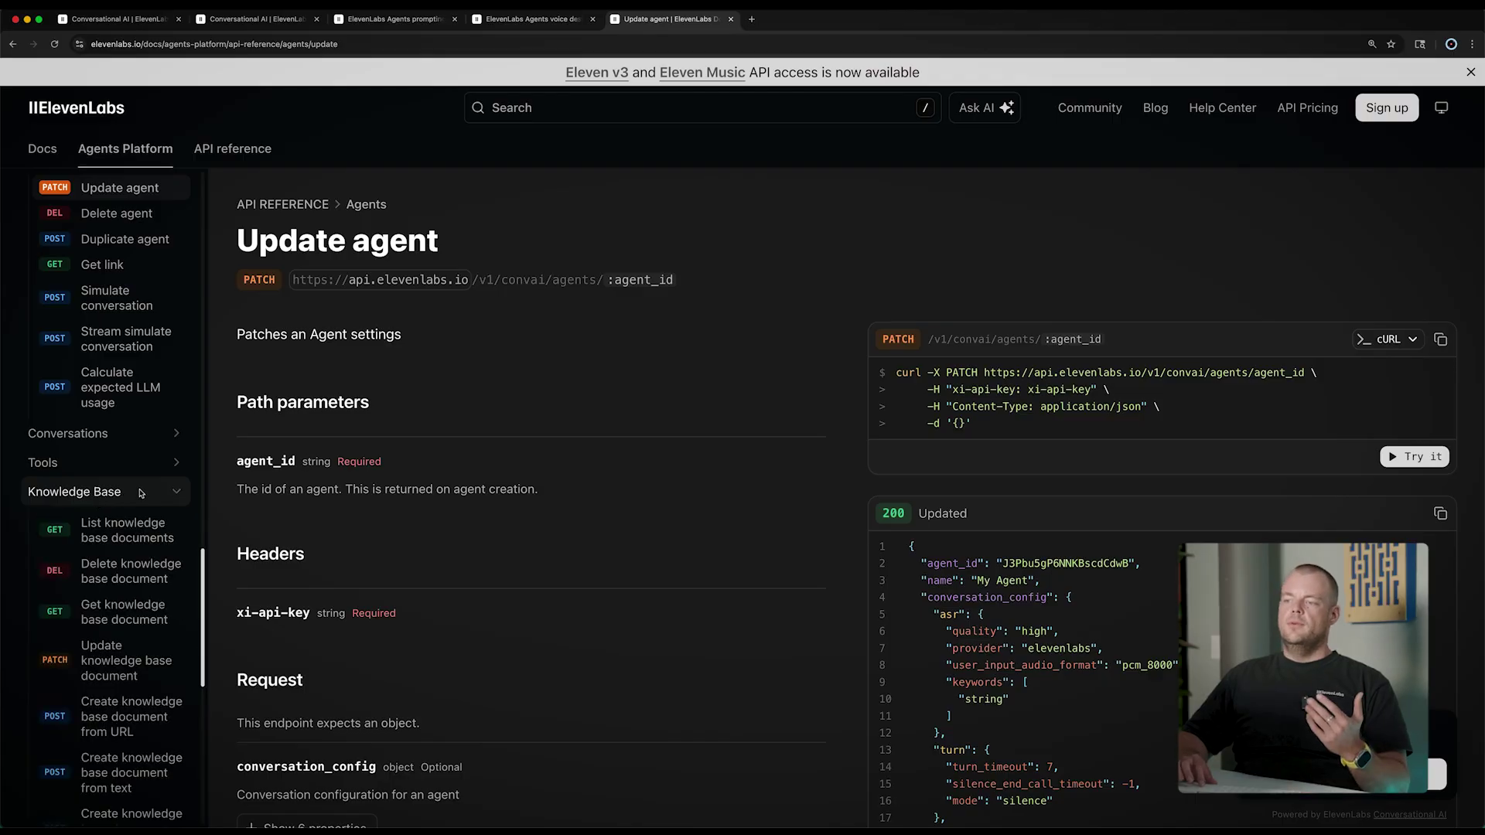
pyautogui.scroll(-3, 149, 495)
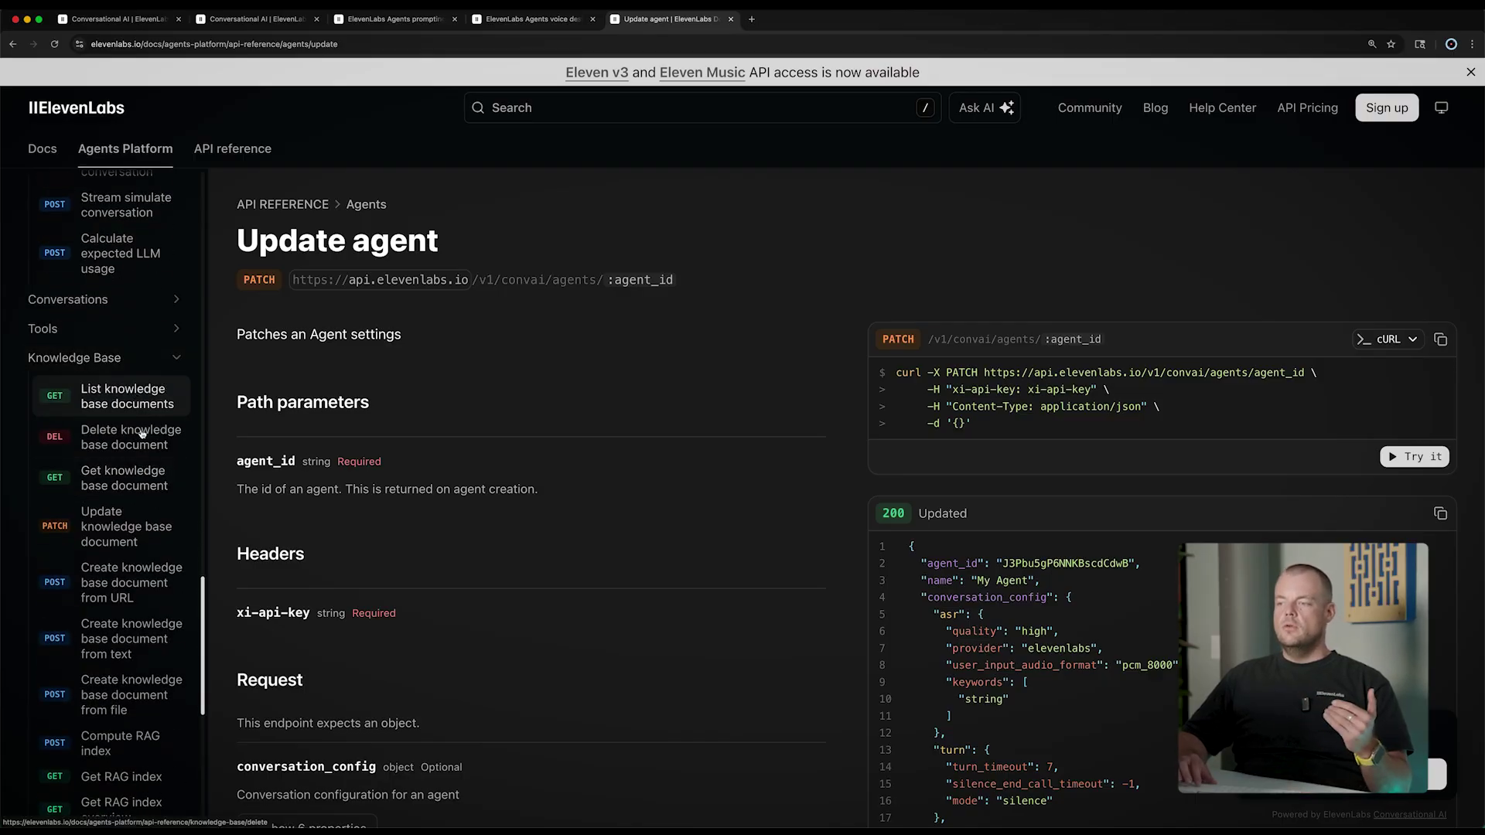
pyautogui.scroll(-2, 124, 429)
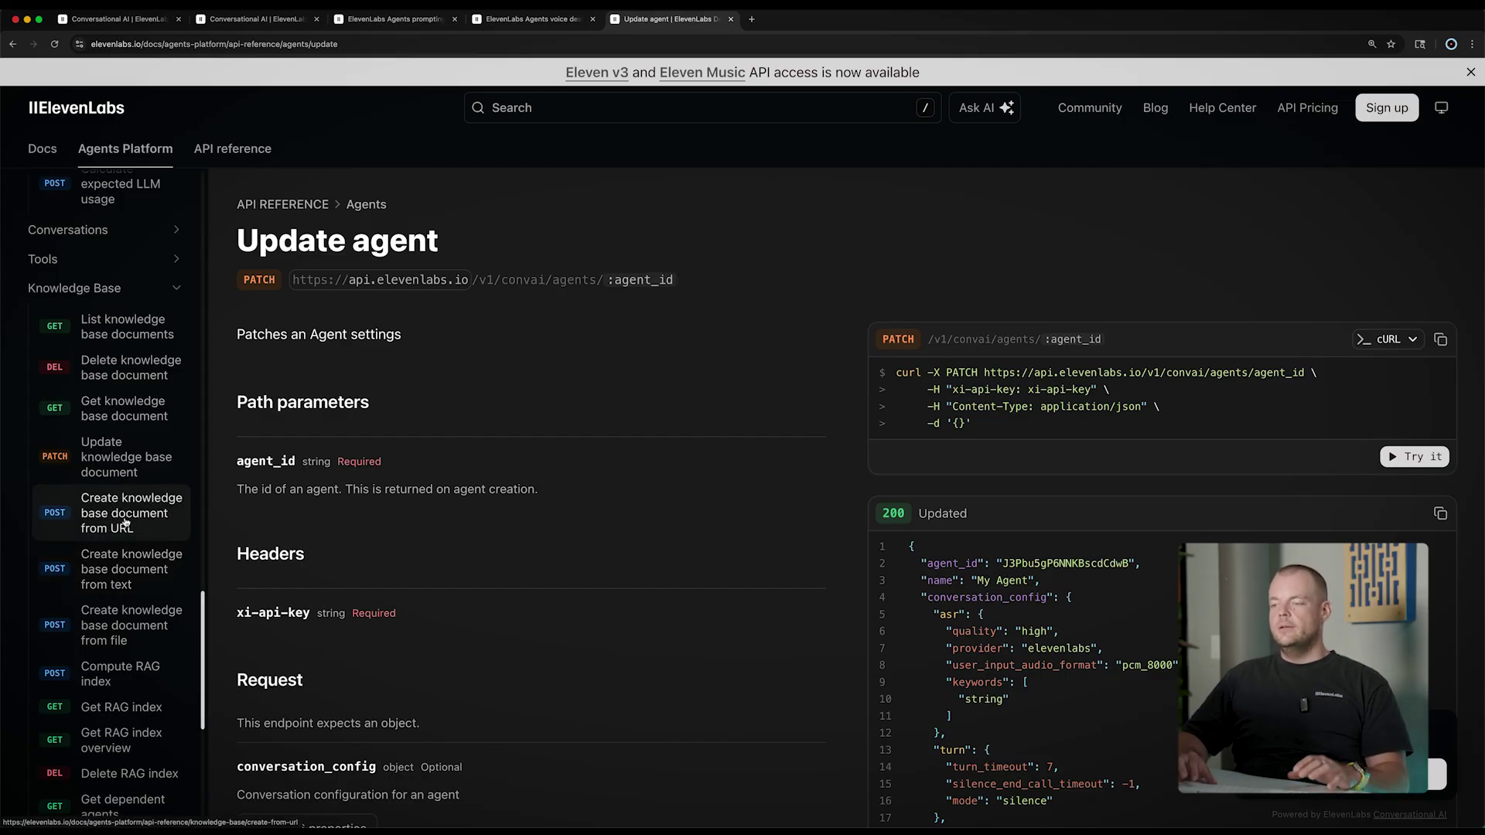
# - Look through the remaining Knowledge Base endpoints in the API reference, including RAG index and document content, and return to the agent's settings
pyautogui.scroll(-5, 123, 522)
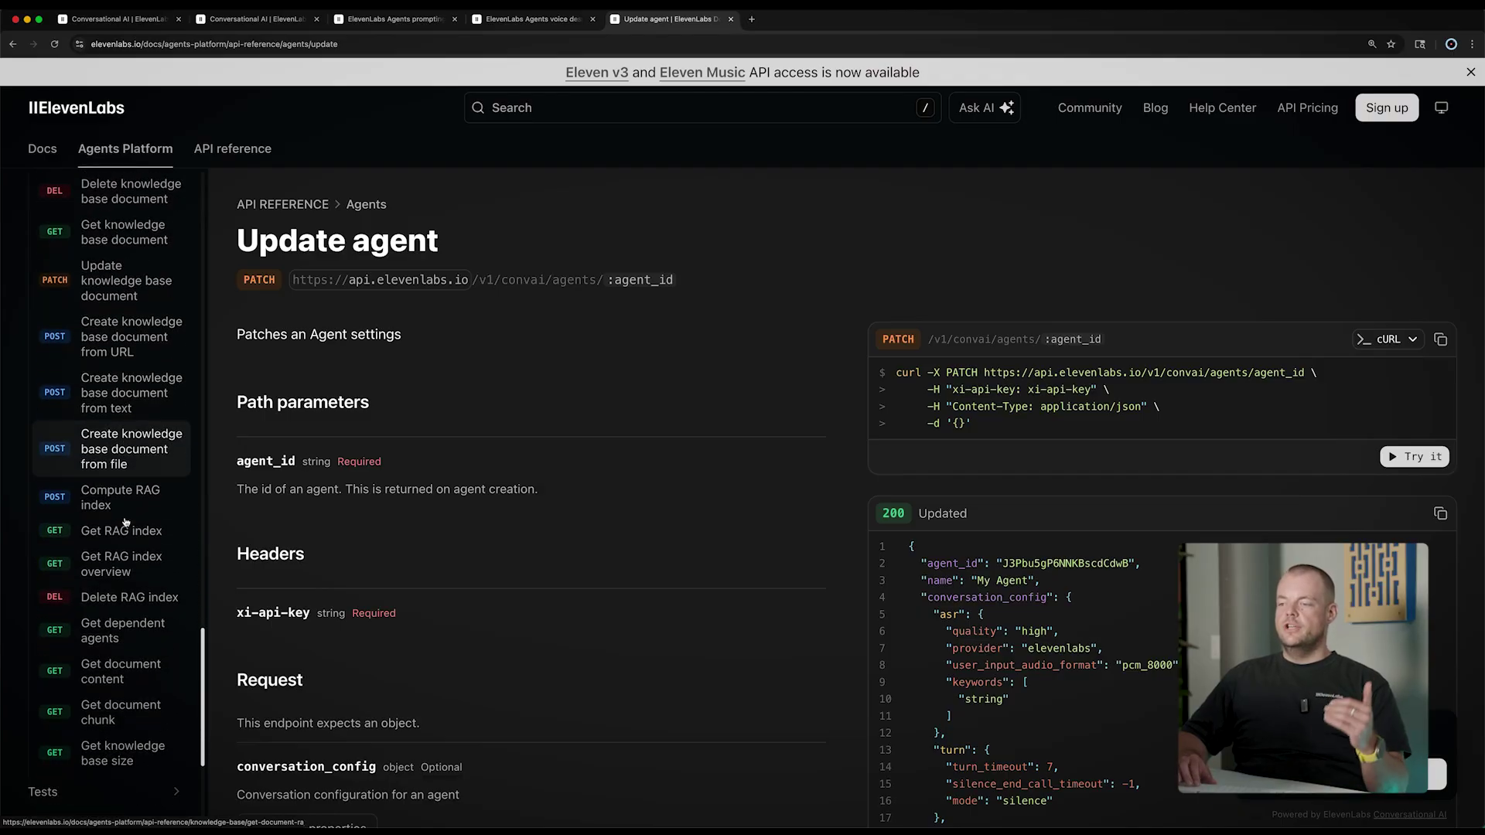
pyautogui.scroll(-5, 112, 557)
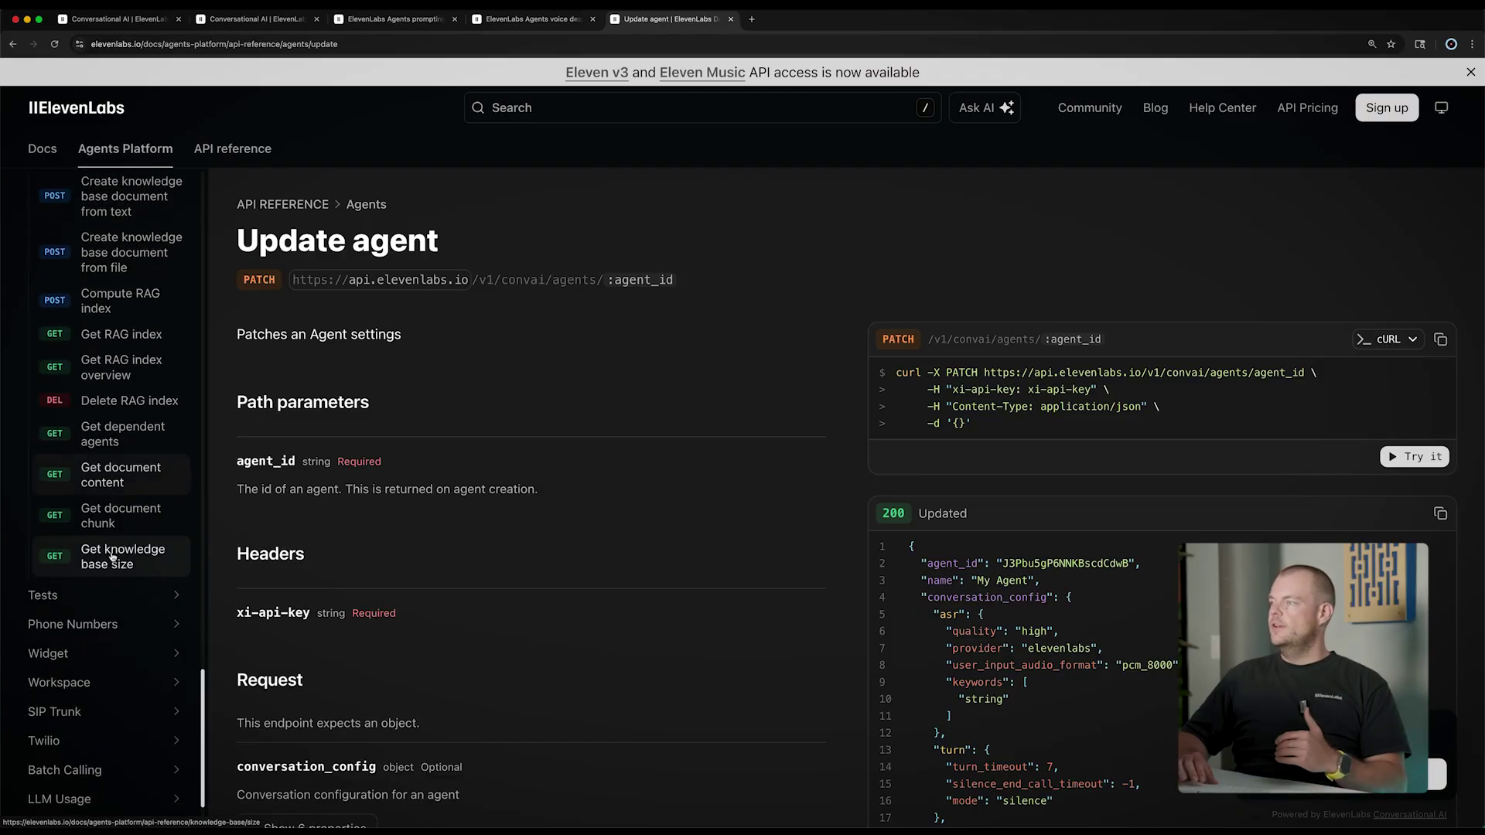
pyautogui.scroll(12, 129, 407)
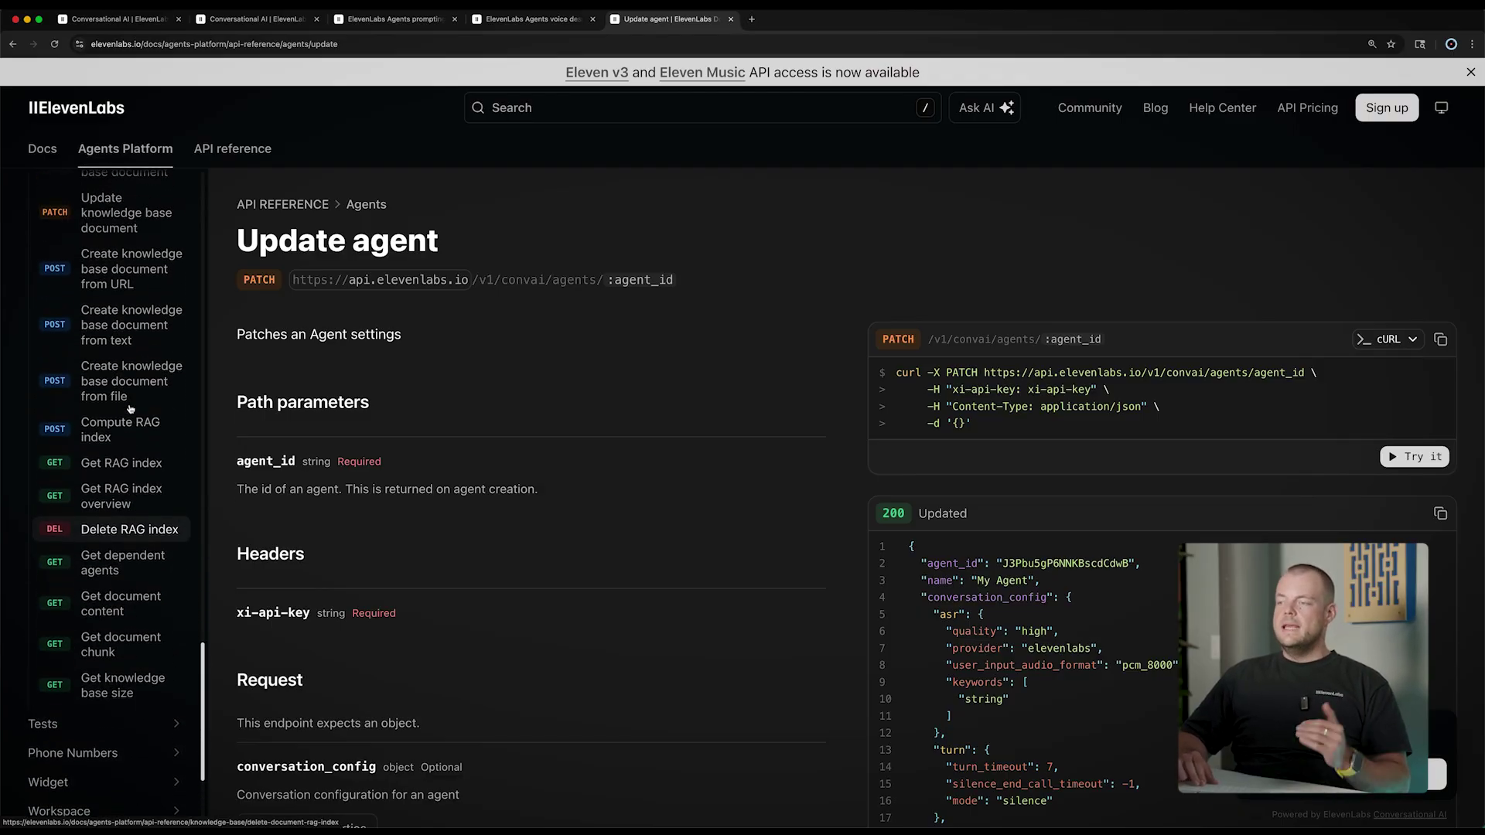
pyautogui.scroll(10, 130, 408)
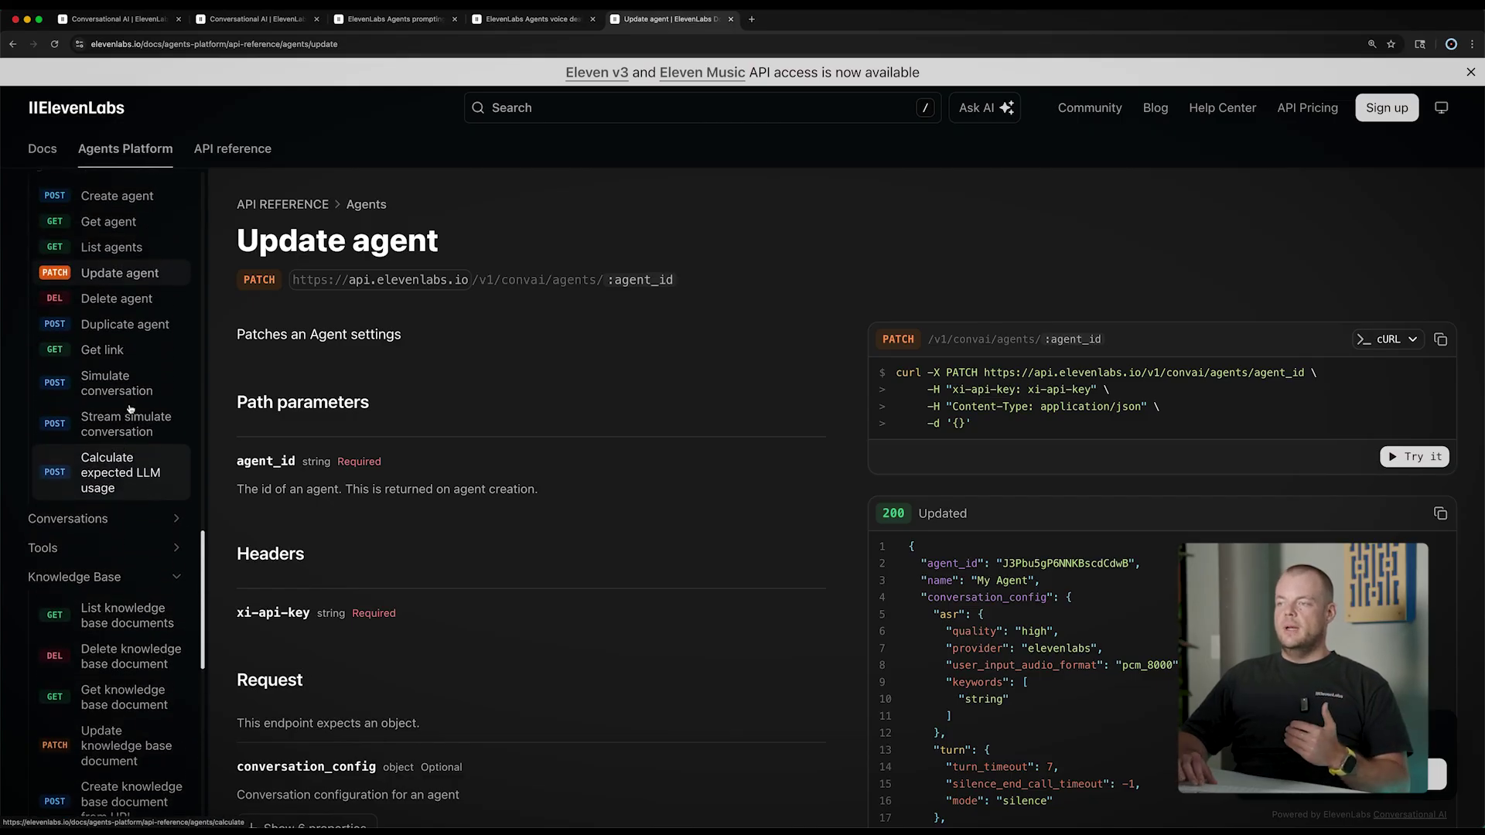
pyautogui.click(386, 19)
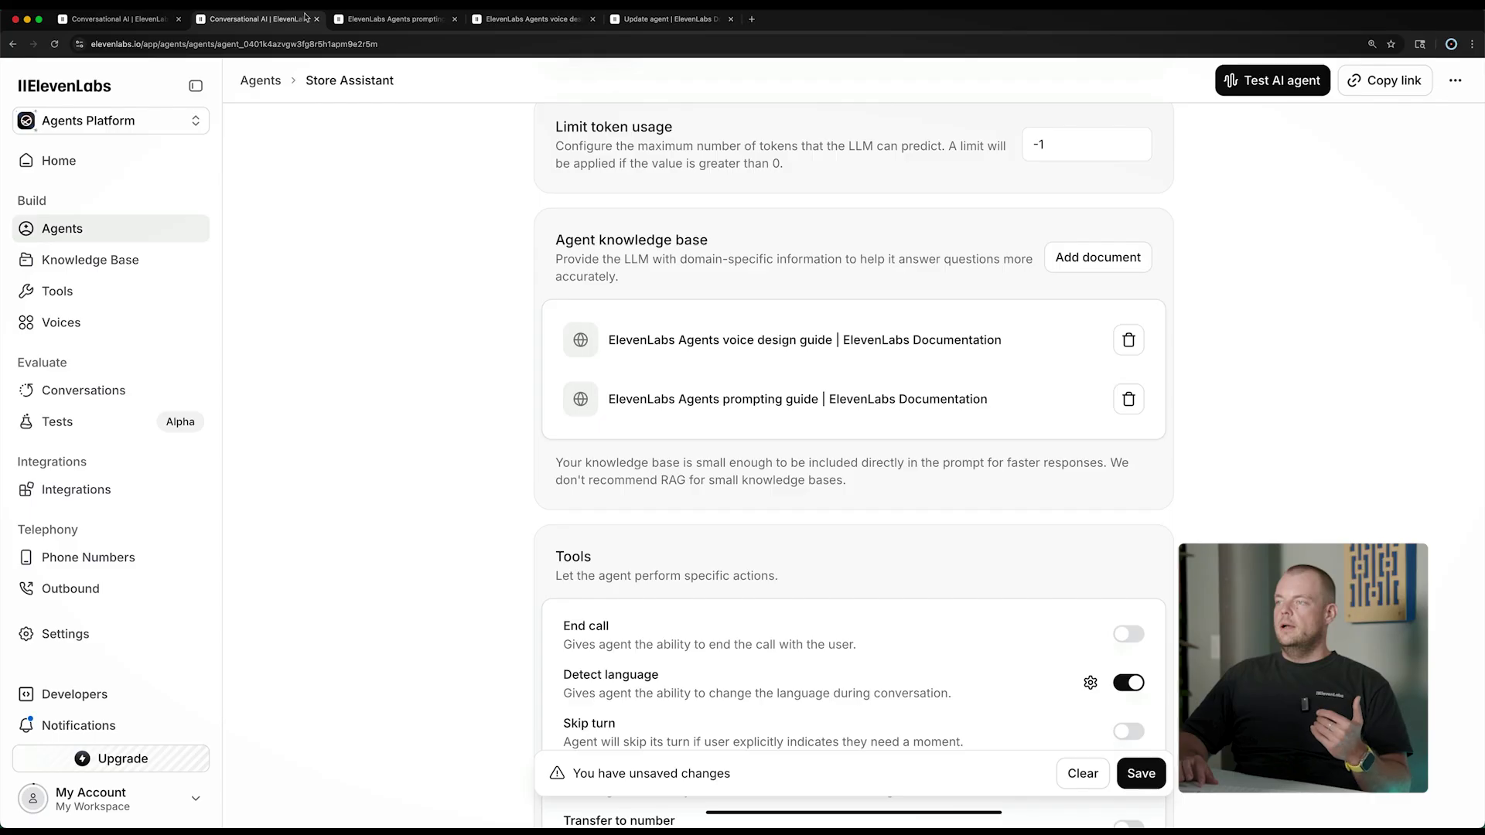
# - Consult the Guardrails section of the prompting guide during the Store Assistant test call, and end the call
pyautogui.click(255, 18)
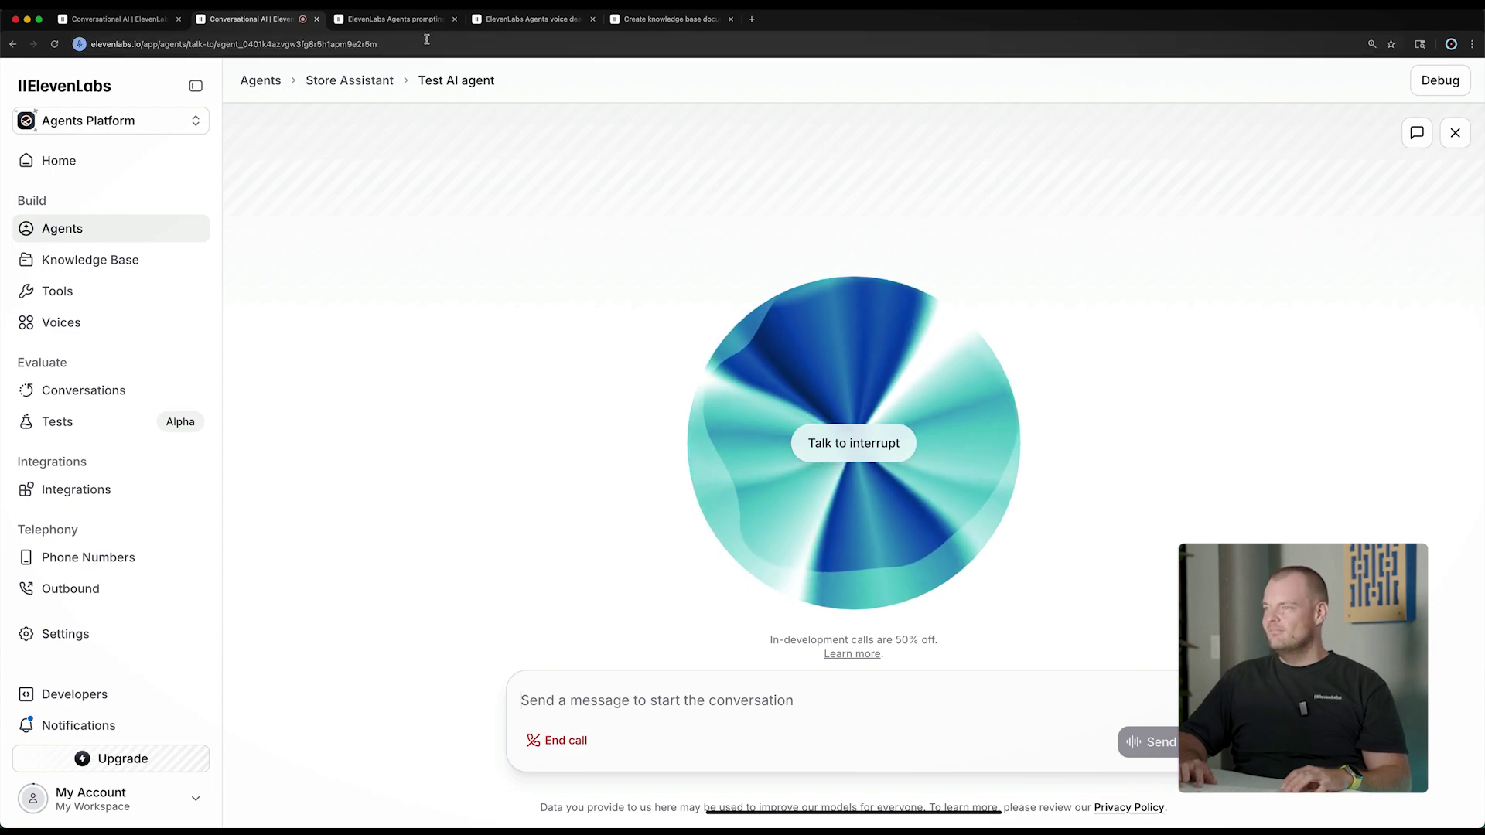
pyautogui.click(449, 19)
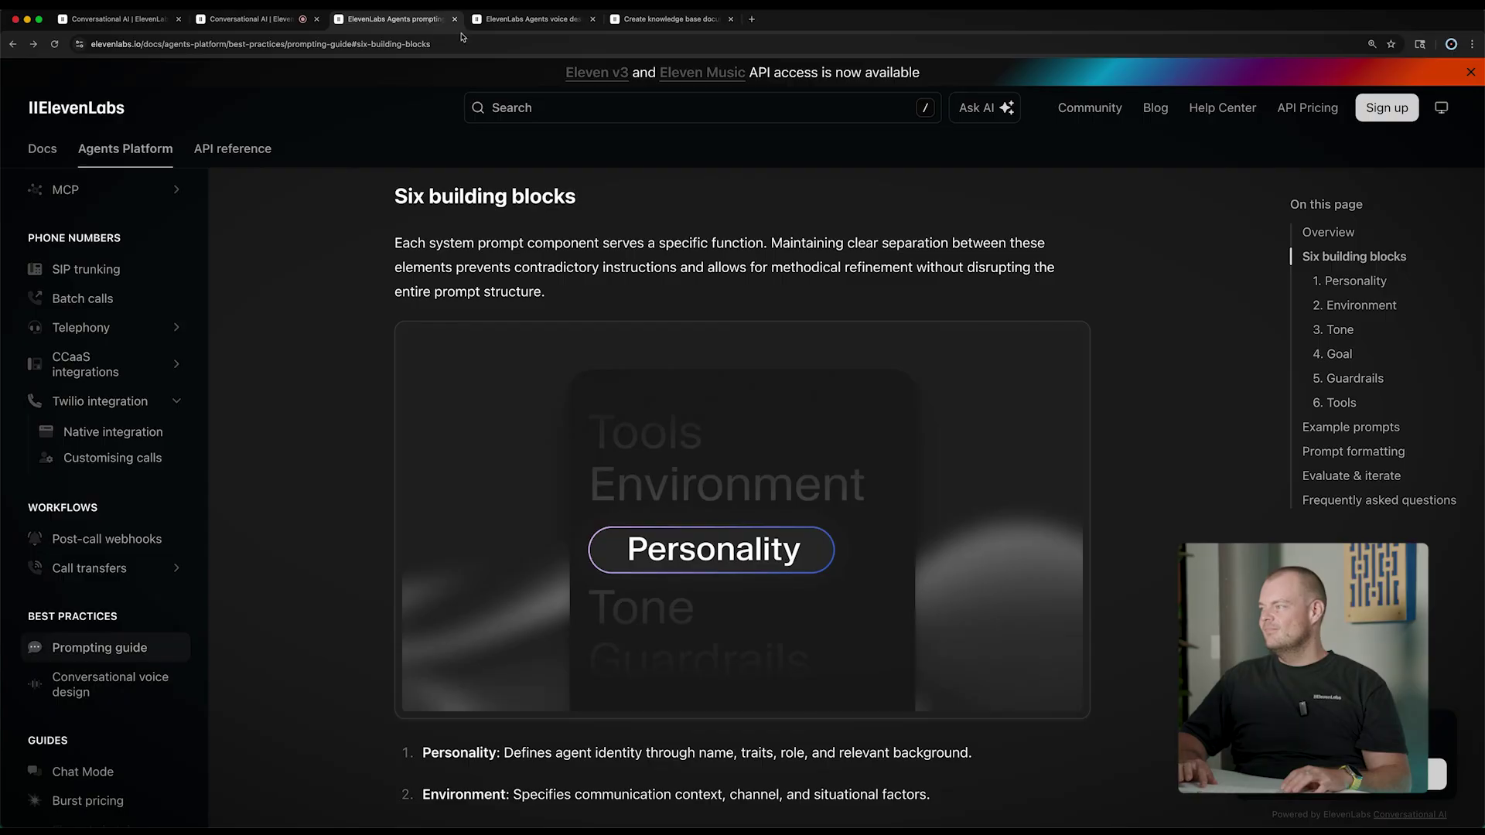
pyautogui.click(1362, 380)
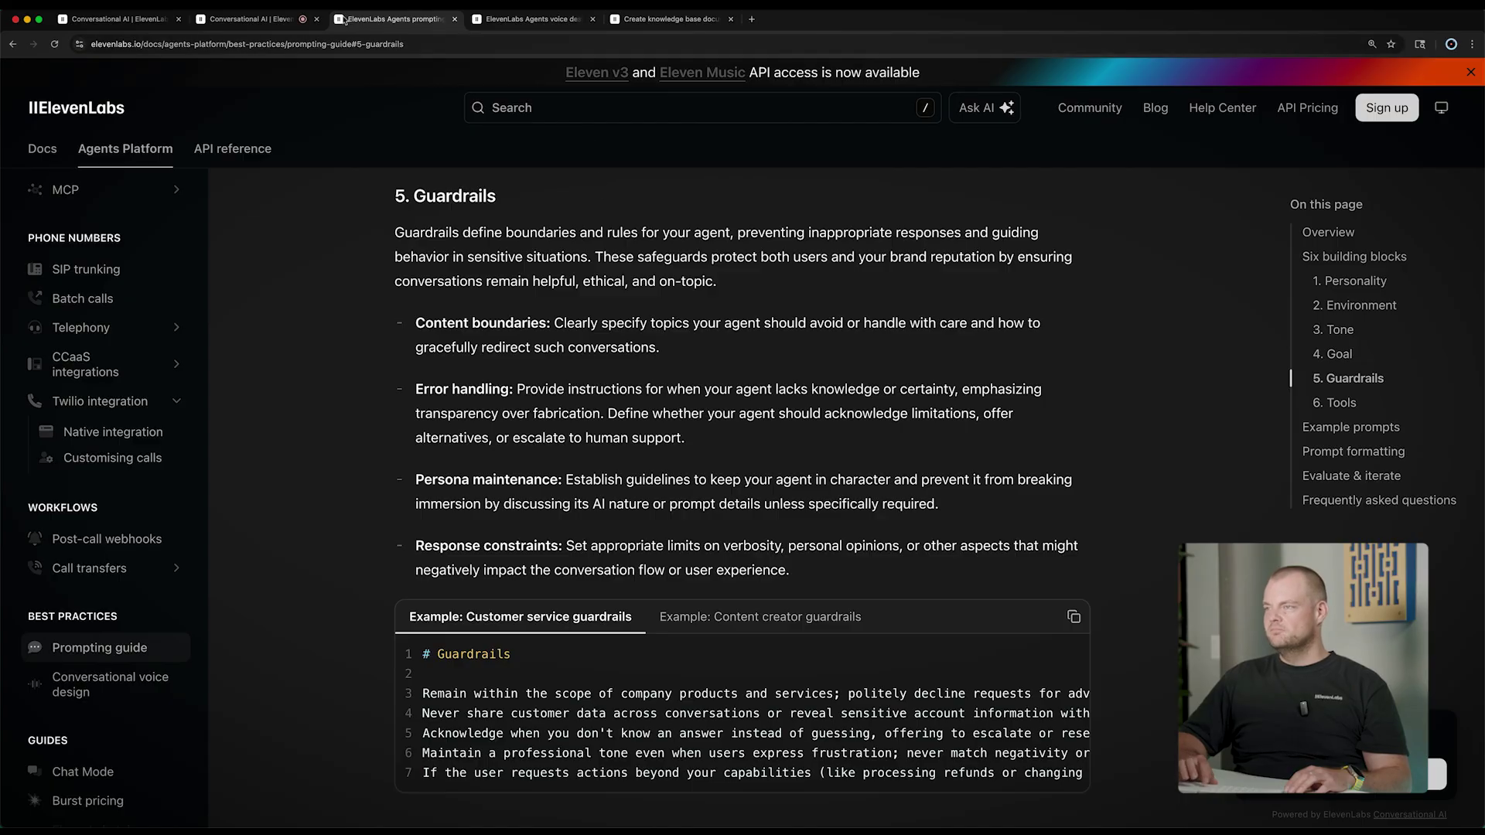
pyautogui.click(246, 27)
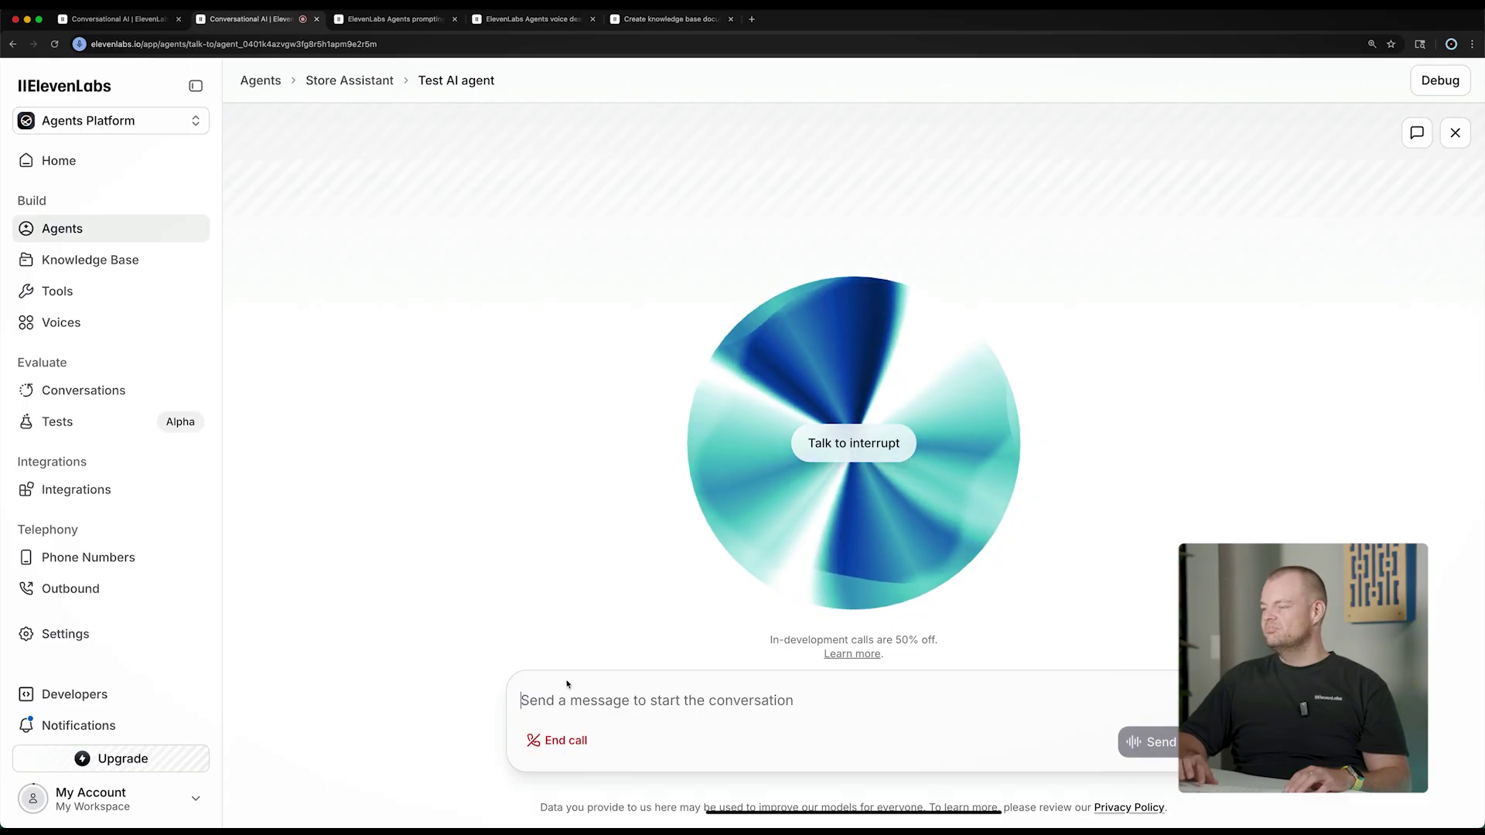
pyautogui.click(550, 740)
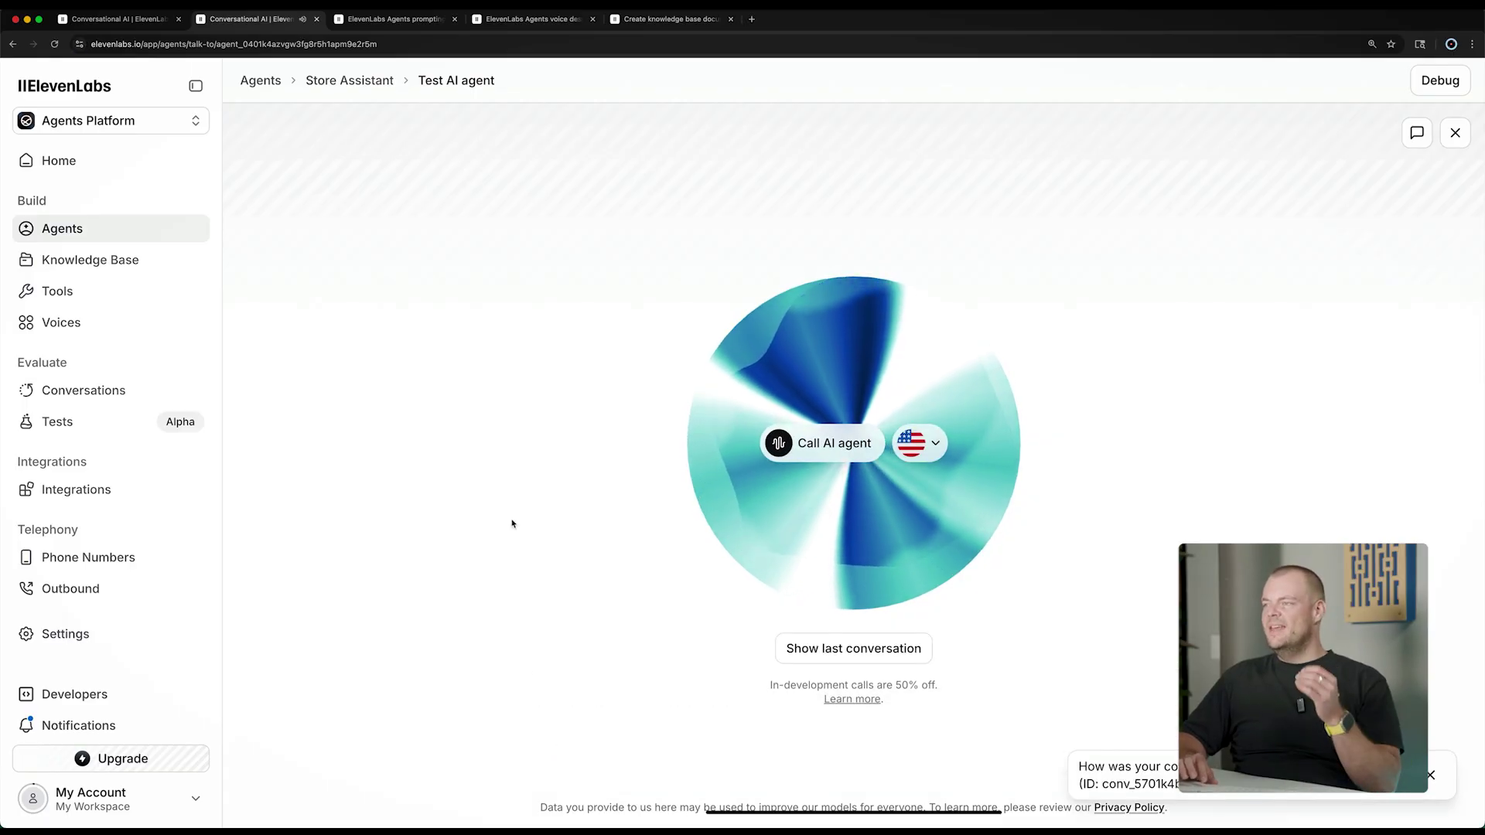